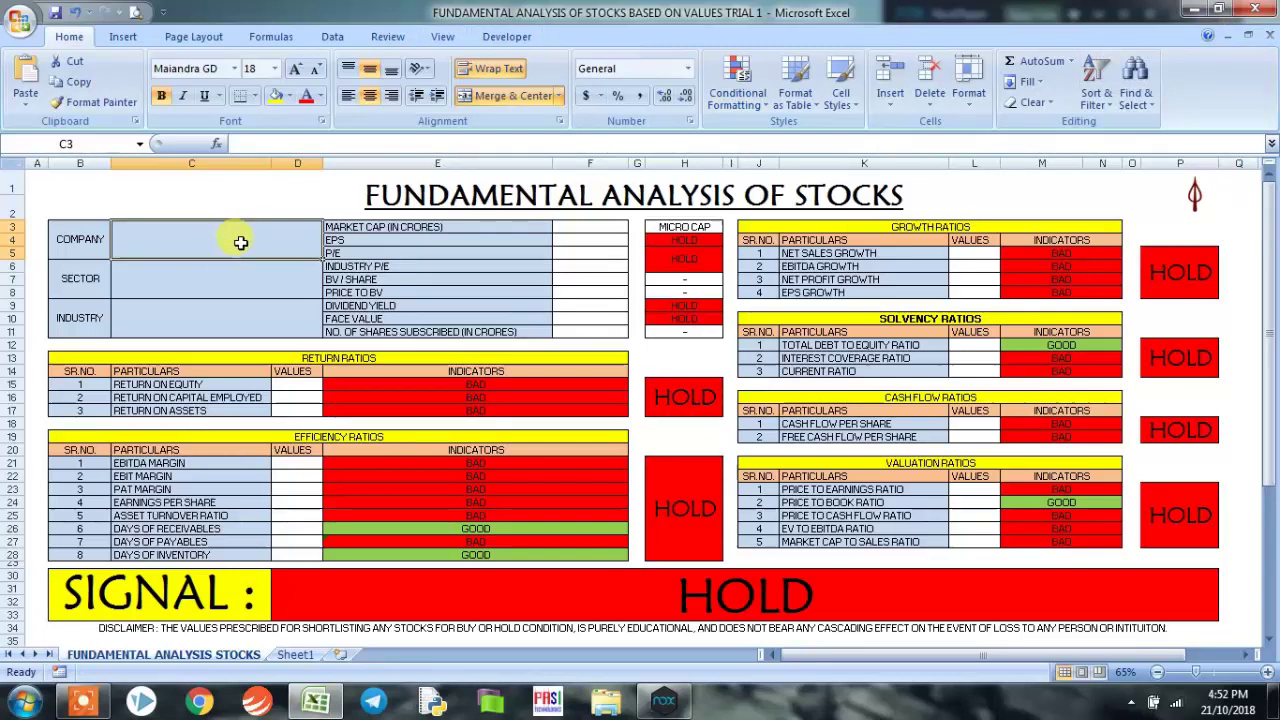
Enter GODREJ AGROVET LTD. in C3, then highlight the template and the empty values cells F3:F11.
{"action": "type", "text": "GO"}
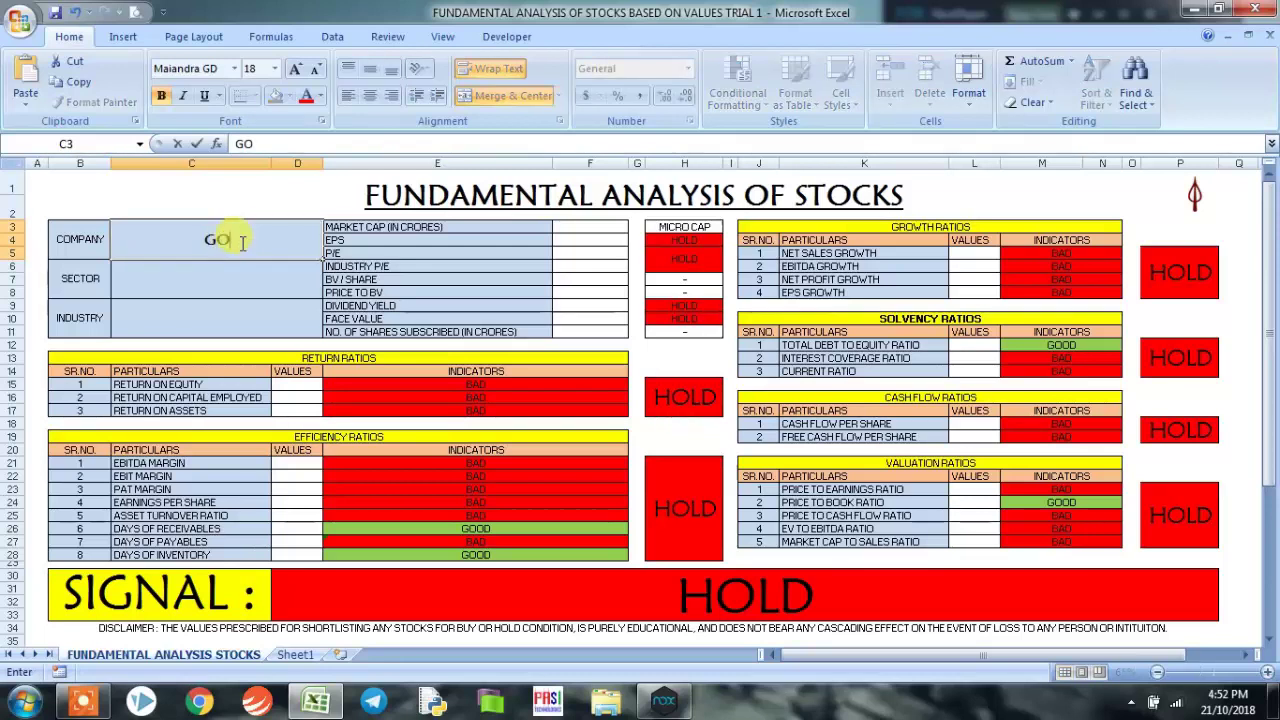
{"action": "type", "text": "DREJ AGRO"}
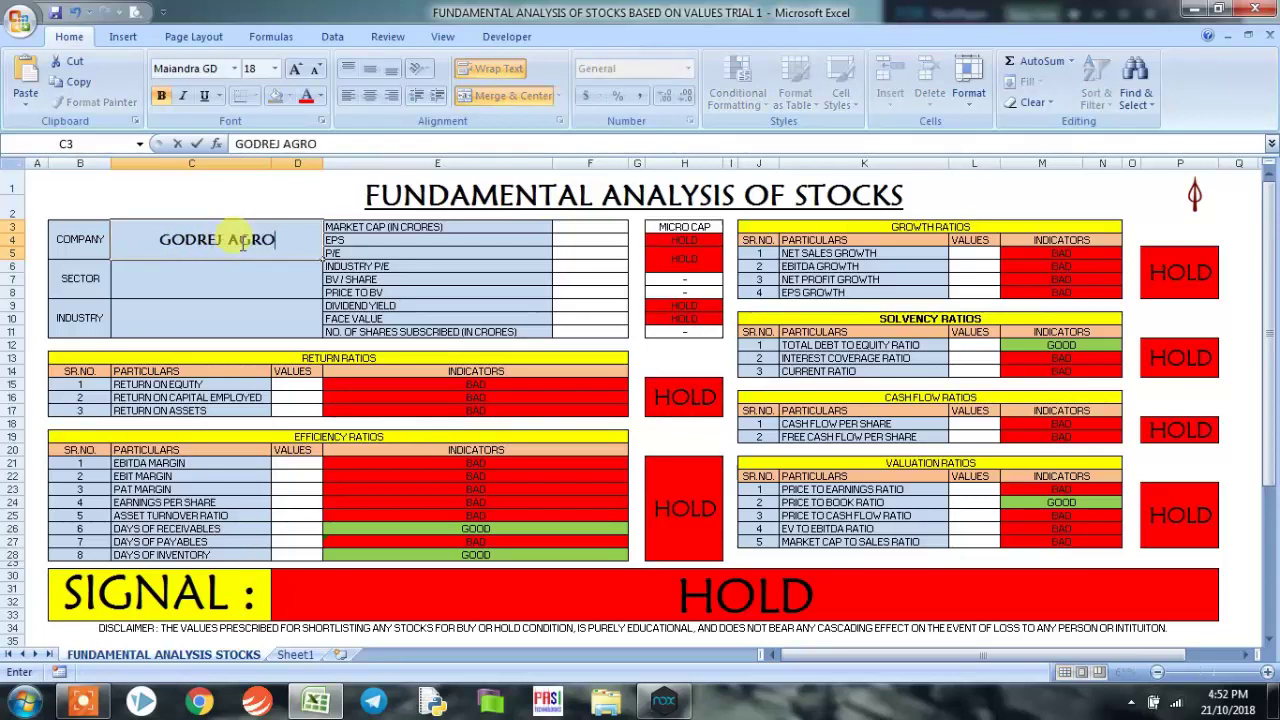
{"action": "type", "text": "VET LTD."}
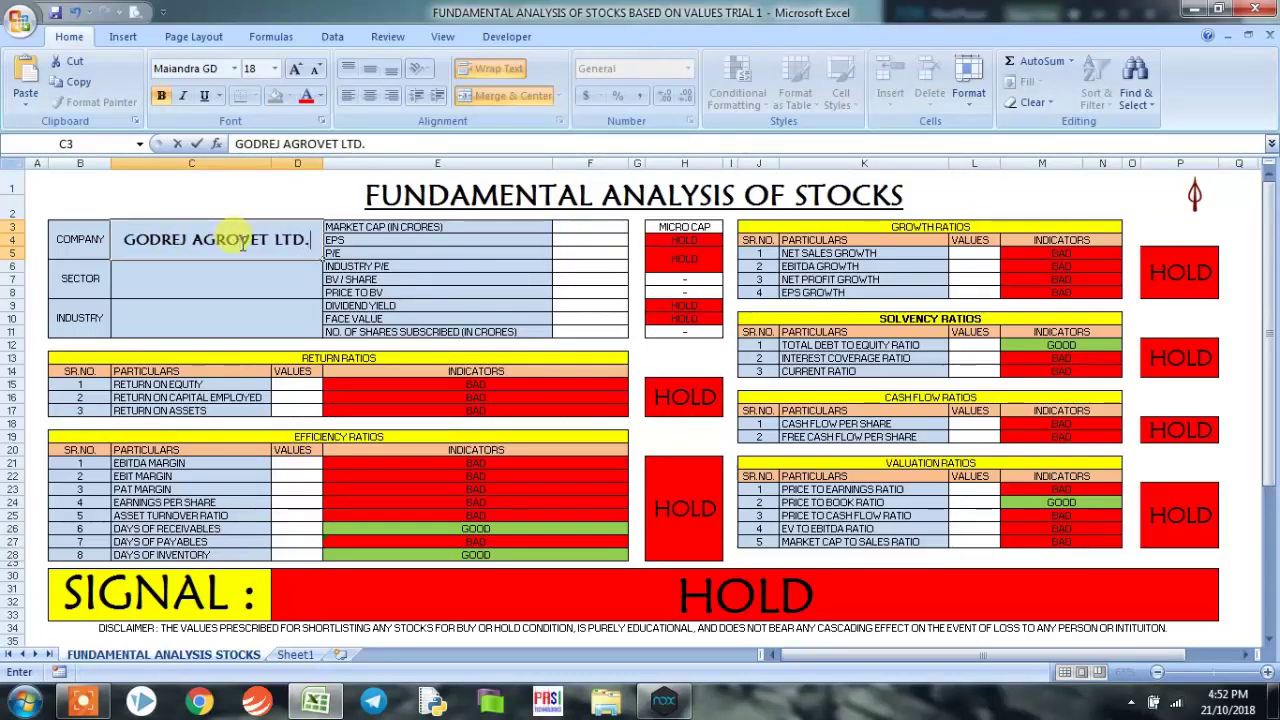
{"action": "key", "text": "Return"}
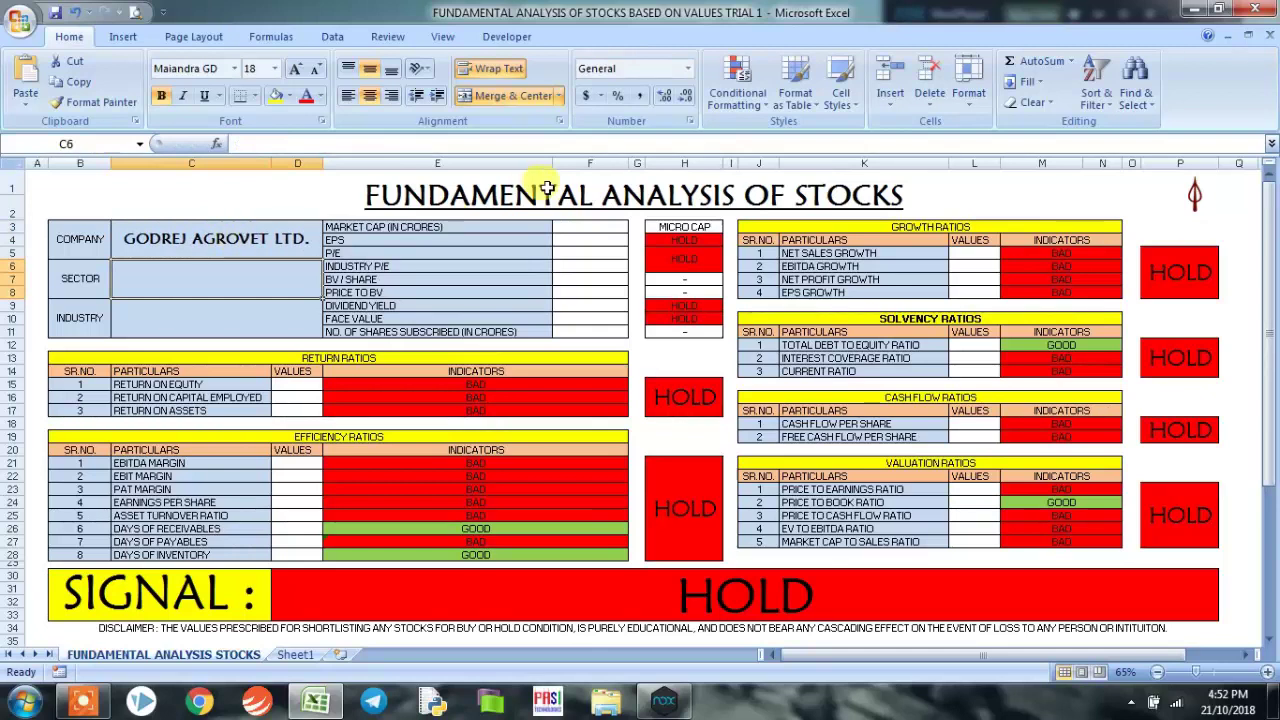
{"action": "left_click_drag", "start_coordinate": [680, 177], "coordinate": [671, 586]}
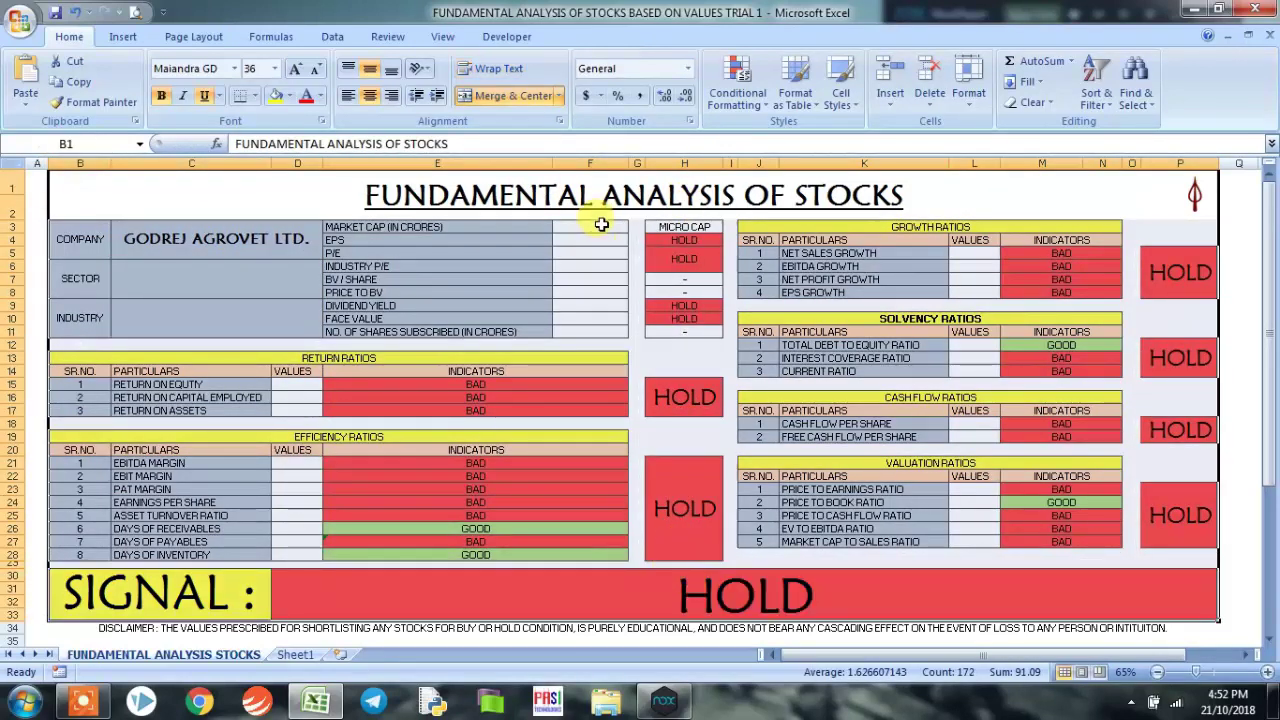
{"action": "left_click_drag", "start_coordinate": [601, 224], "coordinate": [615, 338]}
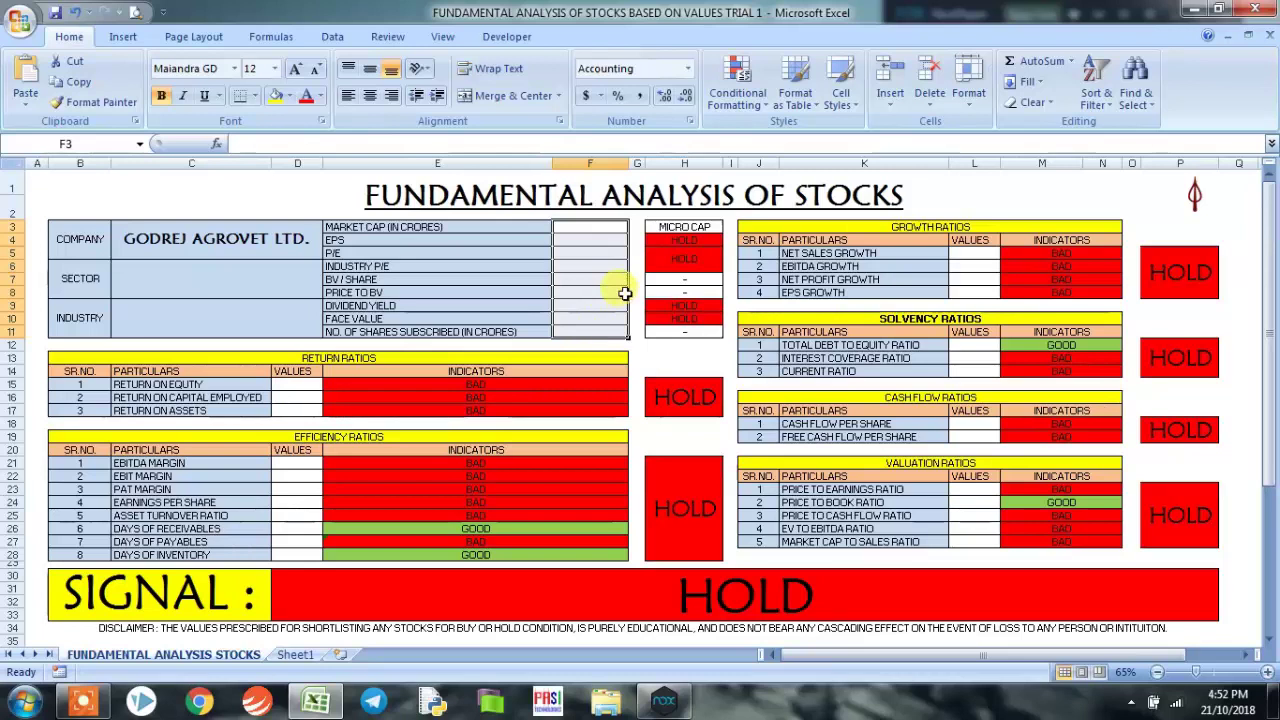
Restore Excel beside StockEdge and open Godrej Agrovet Ltd from StockEdge's recent searches.
{"action": "left_click", "coordinate": [594, 253]}
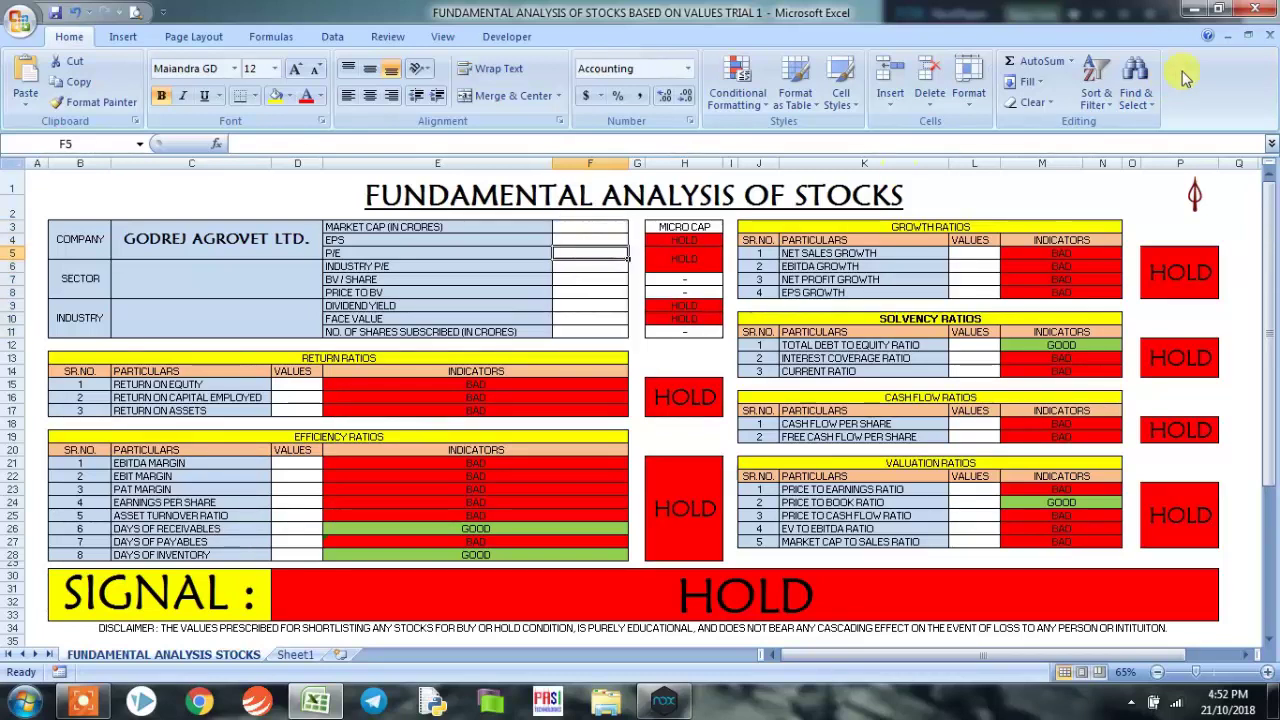
{"action": "left_click", "coordinate": [1218, 8]}
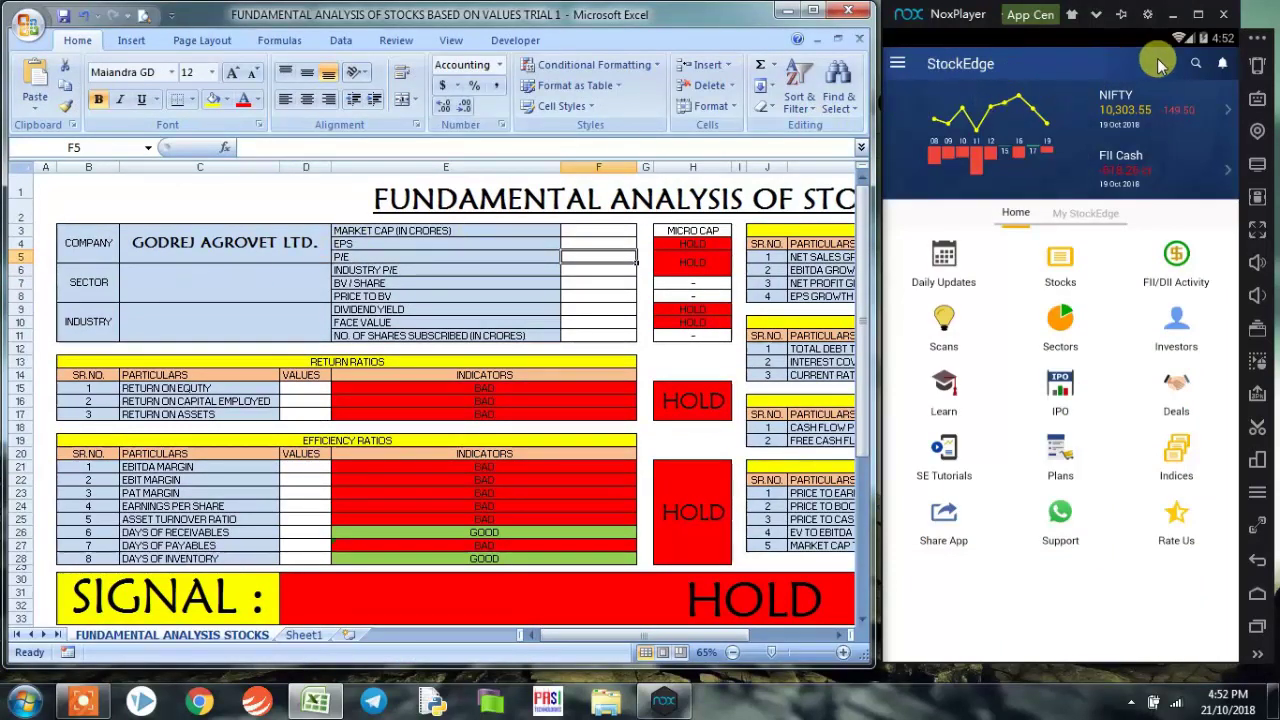
{"action": "left_click", "coordinate": [1197, 65]}
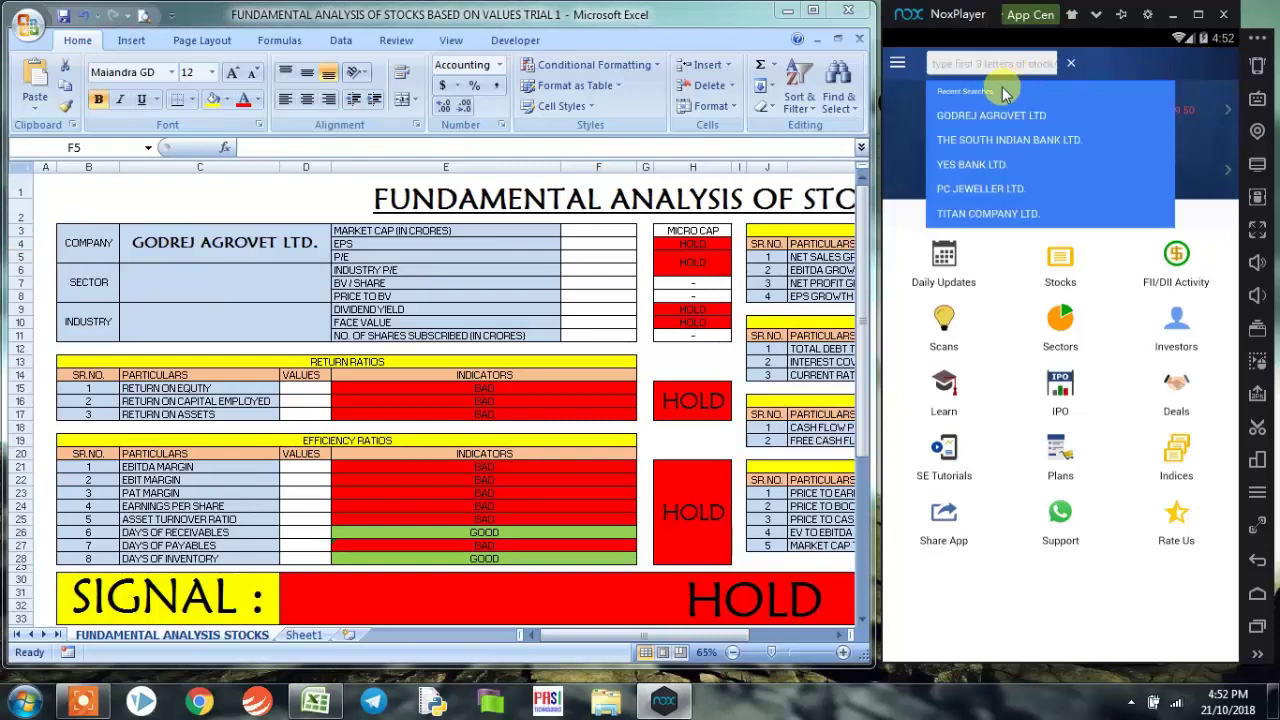
{"action": "left_click", "coordinate": [1029, 112]}
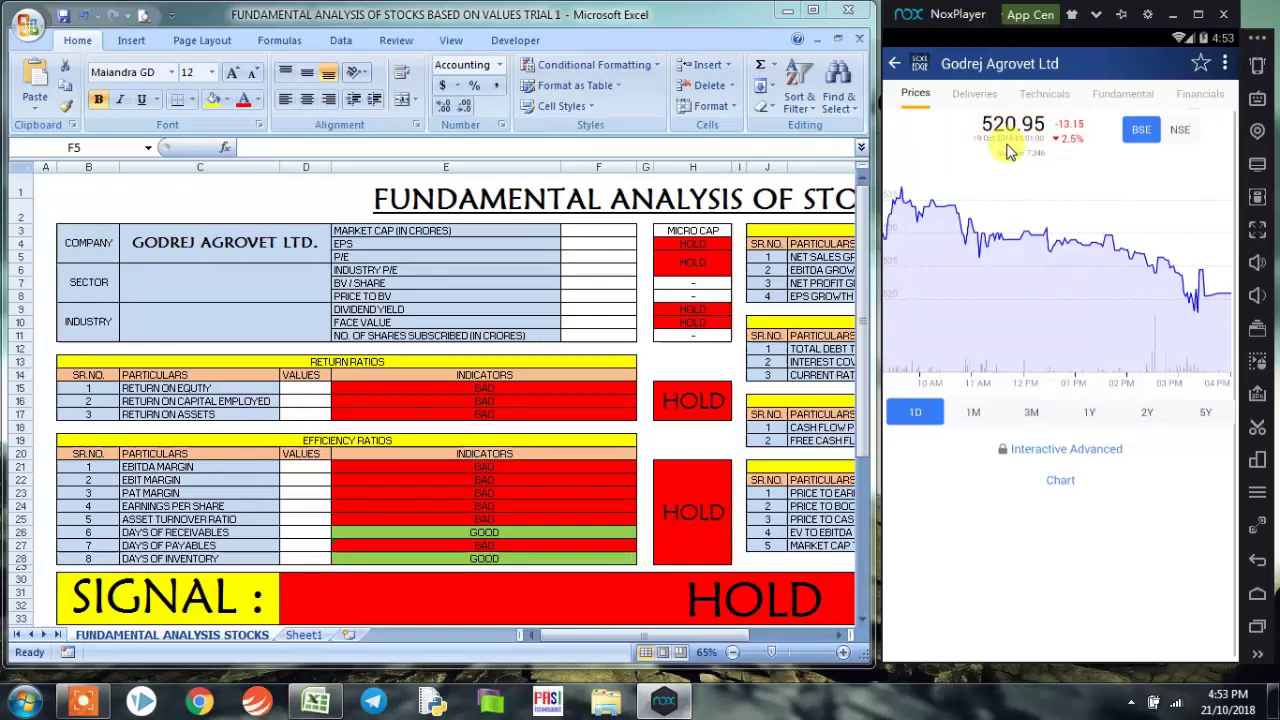
From StockEdge's Fundamental tab, enter sector FMCG in C6 and industry CONSUMER FOOD in C9.
{"action": "left_click", "coordinate": [1145, 96]}
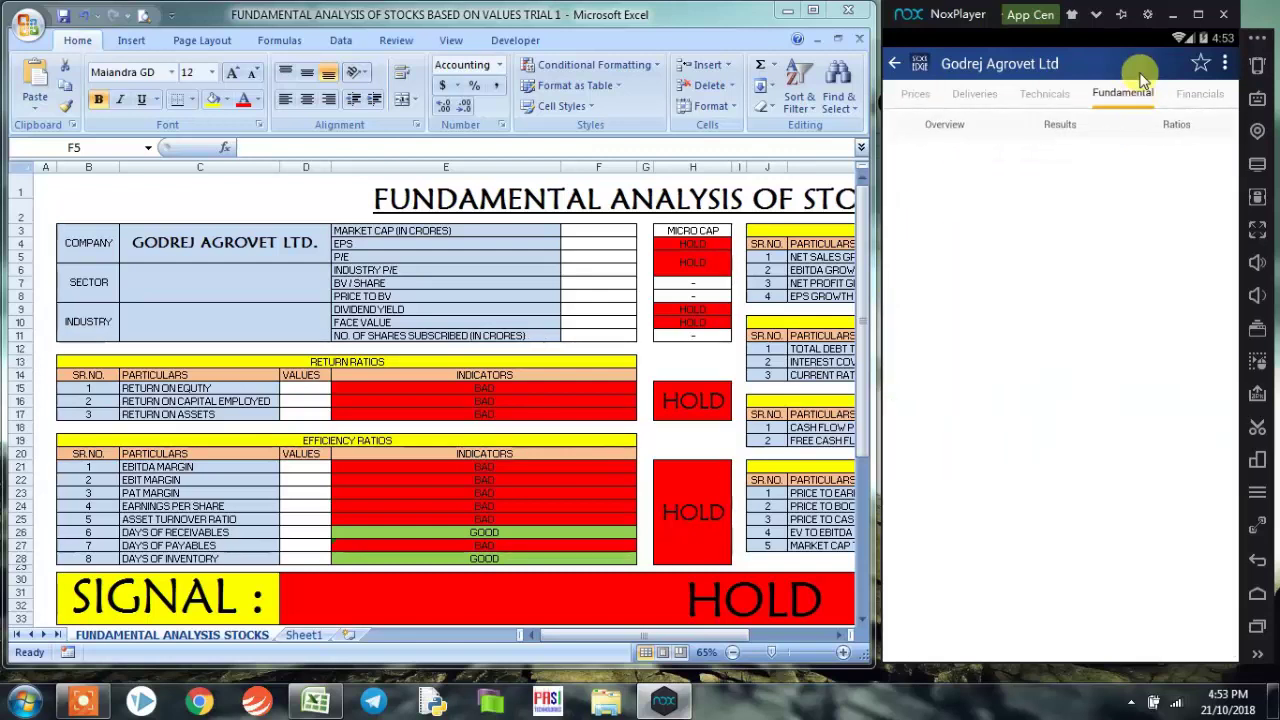
{"action": "left_click", "coordinate": [210, 281]}
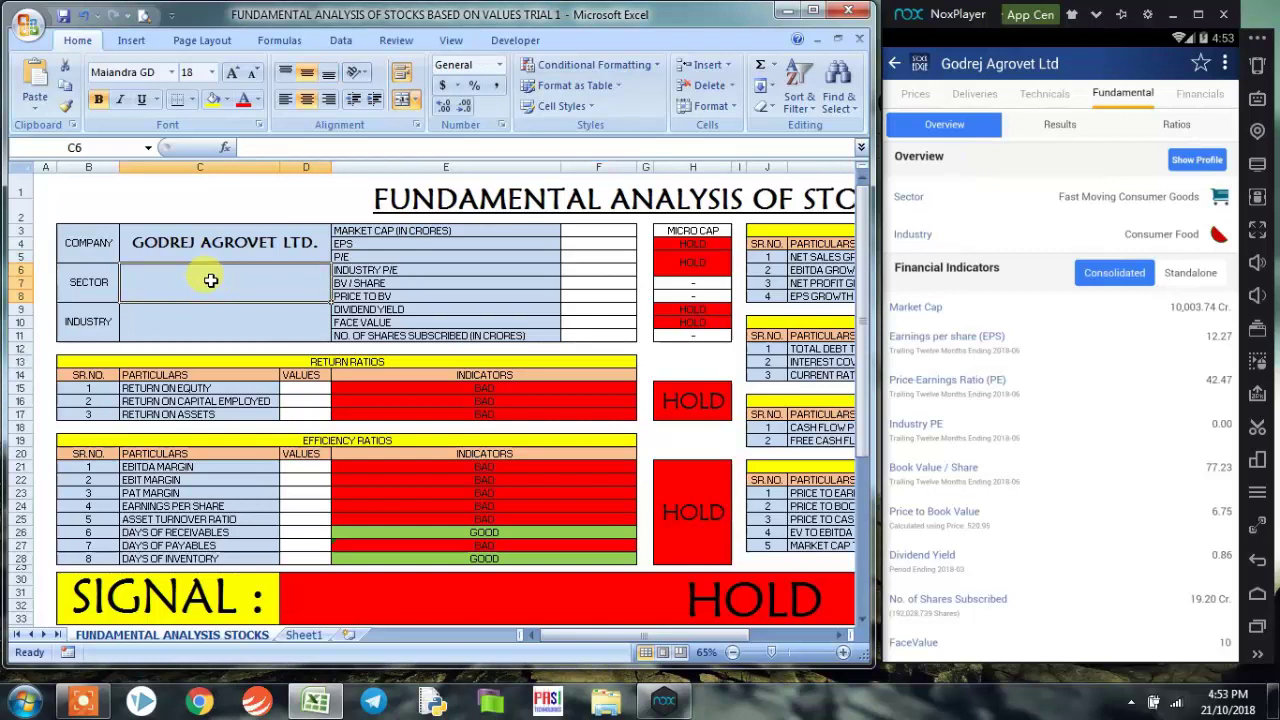
{"action": "type", "text": "FMCG"}
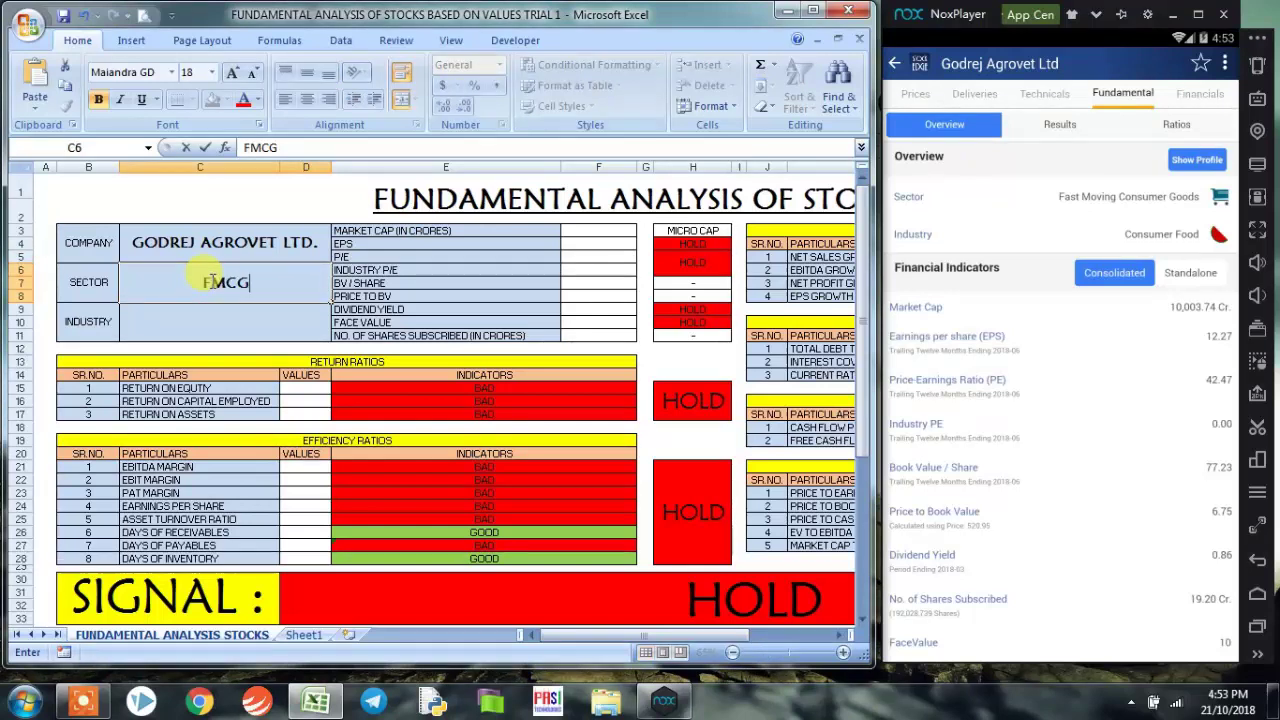
{"action": "key", "text": "Return"}
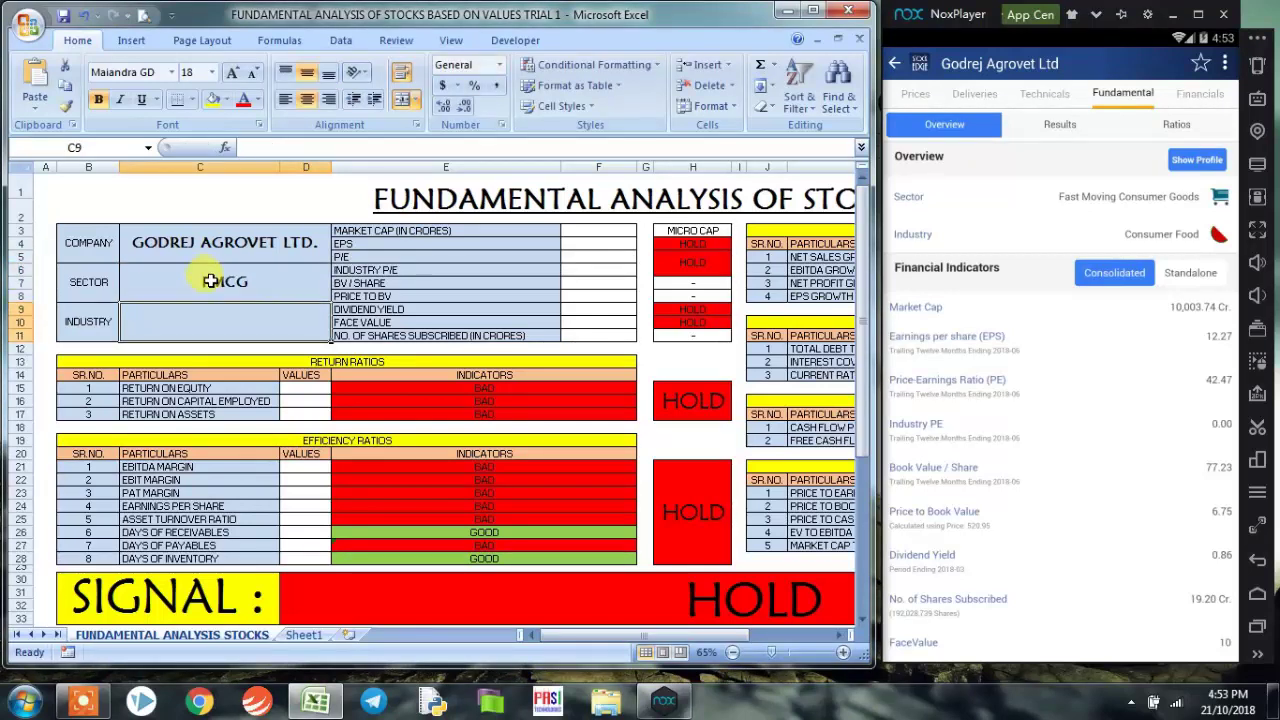
{"action": "type", "text": "COS"}
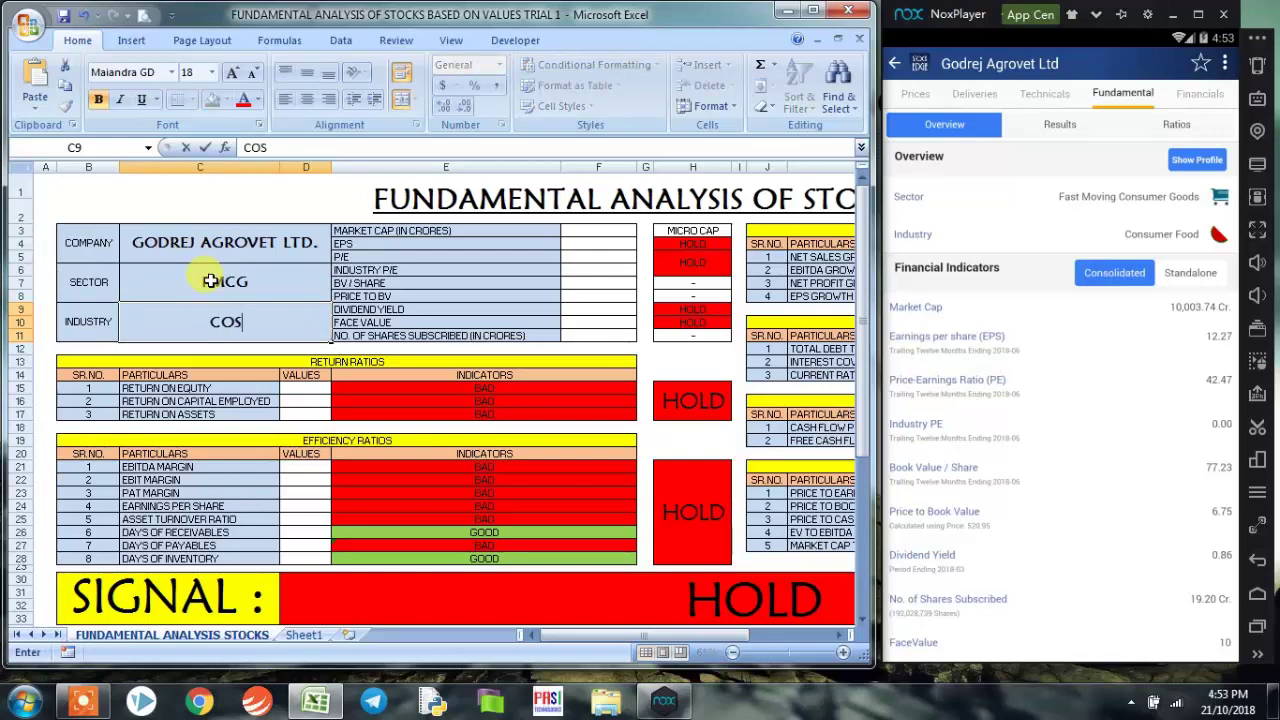
{"action": "type", "text": "N"}
{"action": "key", "text": "BackSpace"}
{"action": "key", "text": "BackSpace"}
{"action": "type", "text": "NSUME"}
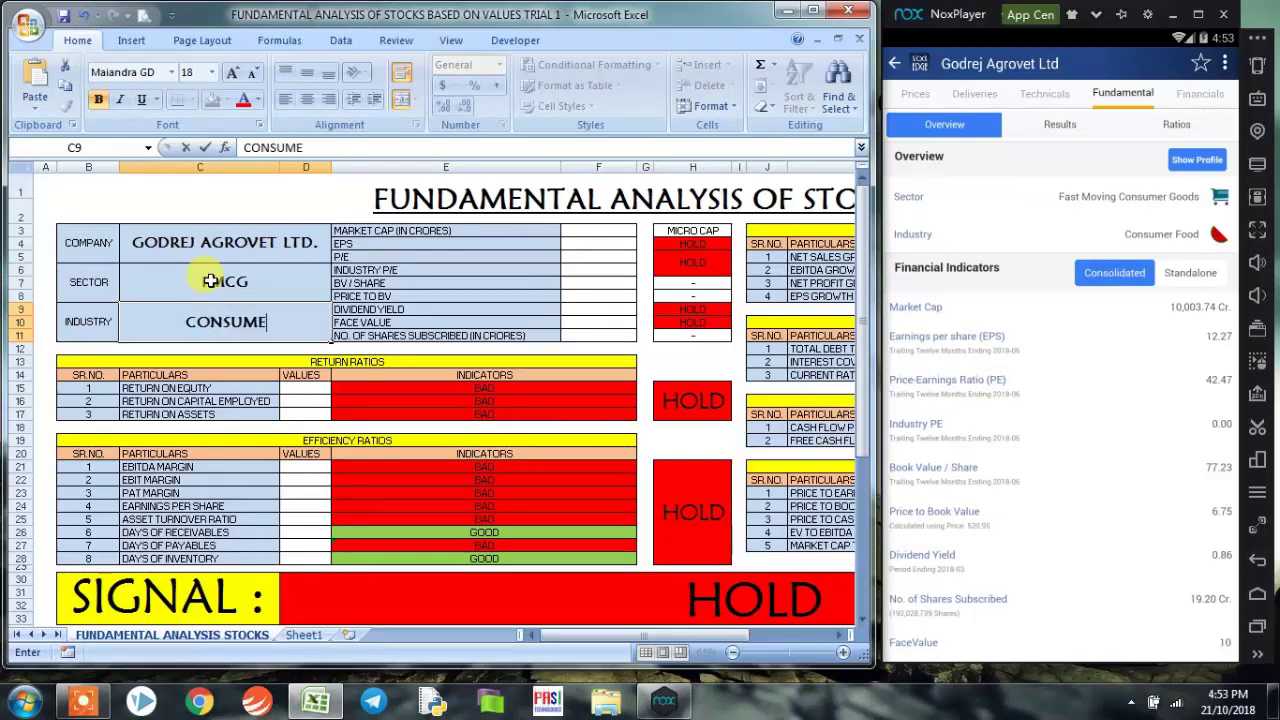
{"action": "type", "text": "R FOOD"}
{"action": "key", "text": "Return"}
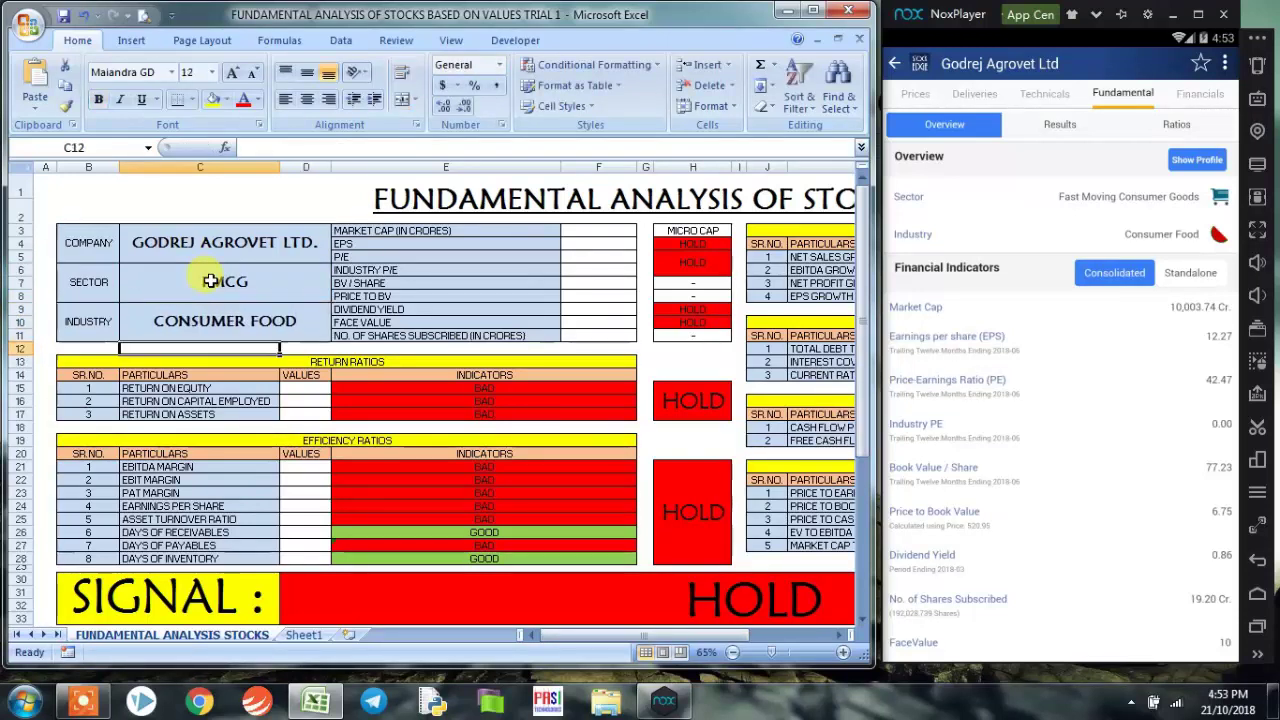
{"action": "left_click", "coordinate": [1197, 161]}
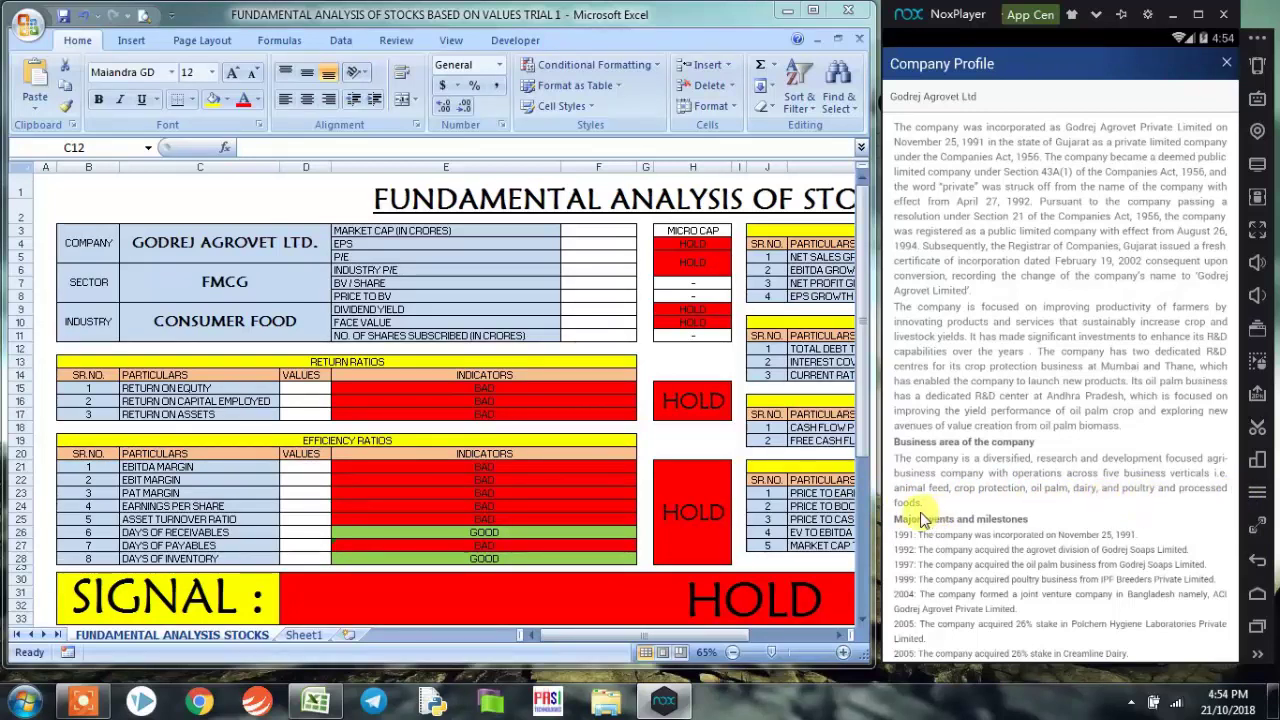
{"action": "left_click", "coordinate": [1228, 68]}
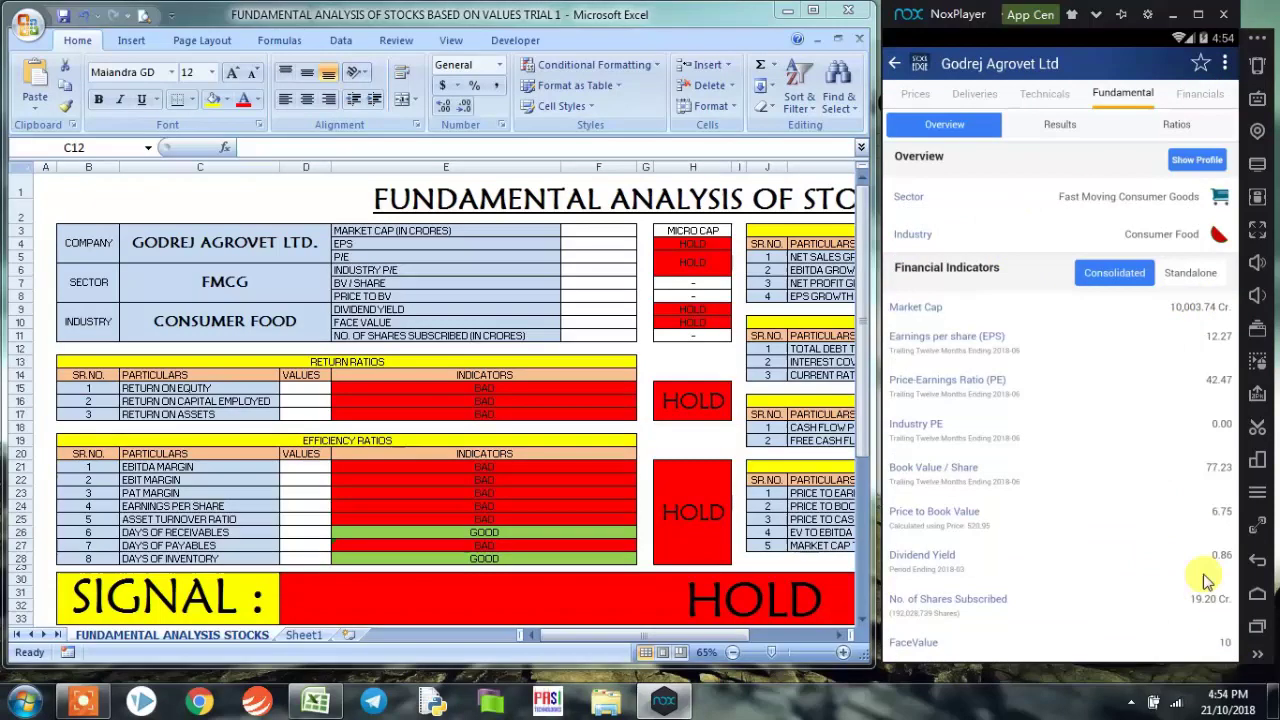
Enter market cap 10,003.74, EPS 12.27, P/E 42.47, the industry P/E and book value 77.23.
{"action": "left_click", "coordinate": [583, 233]}
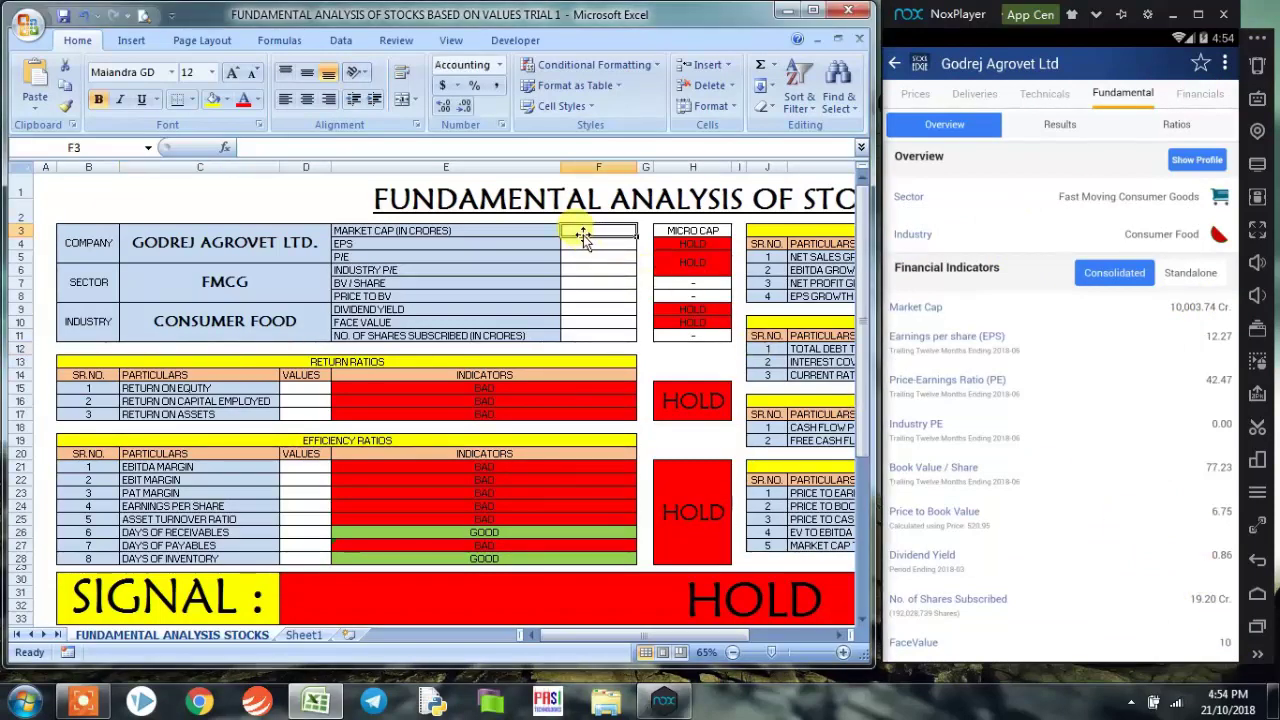
{"action": "type", "text": "10,0"}
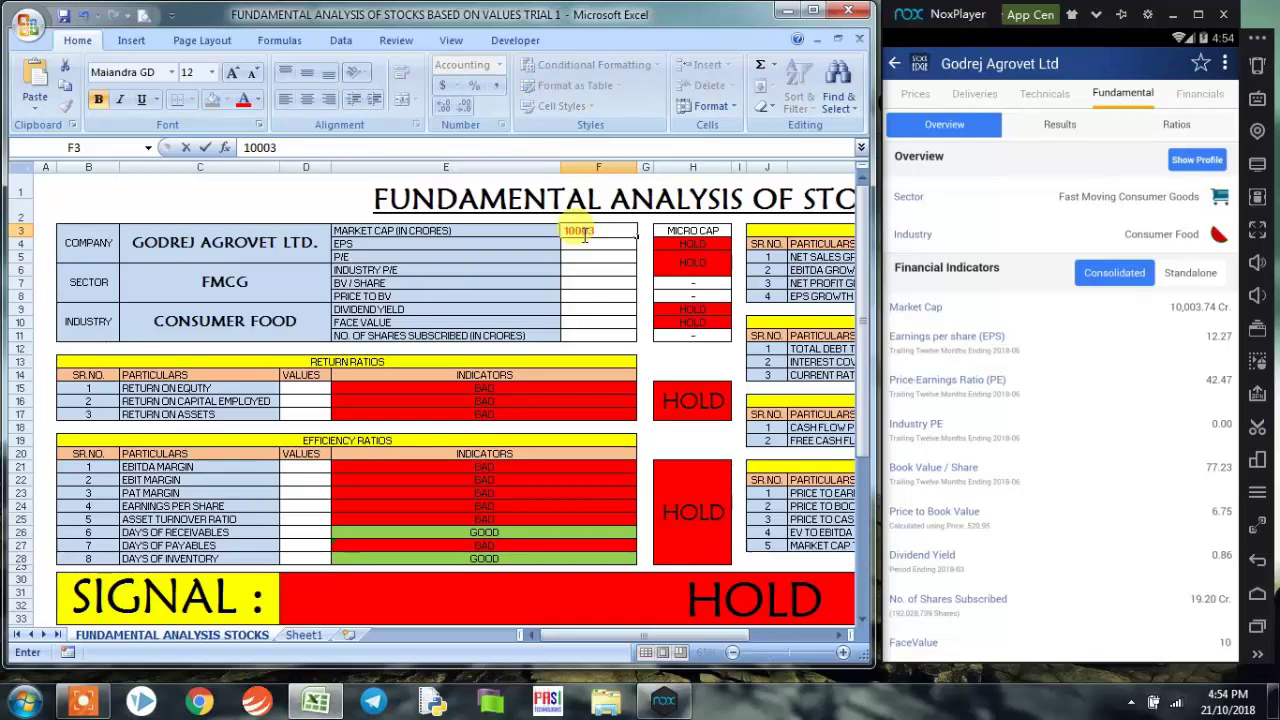
{"action": "type", "text": "03.74"}
{"action": "key", "text": "Return"}
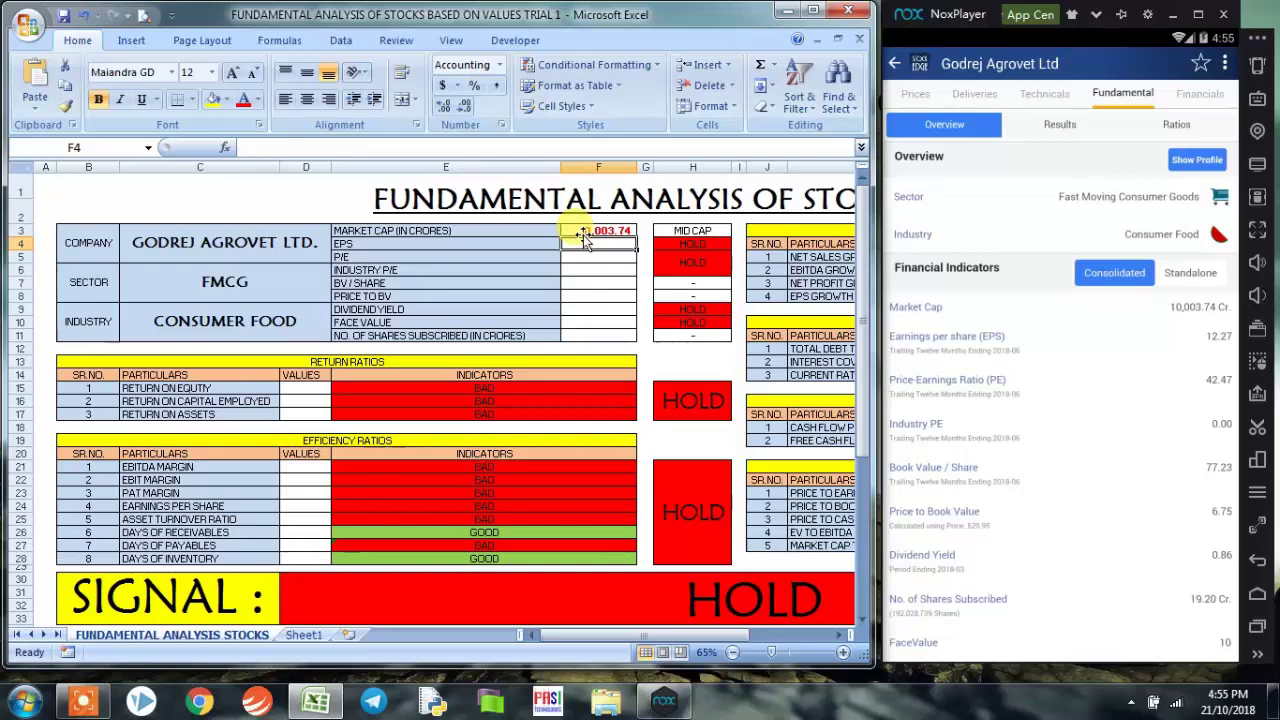
{"action": "type", "text": "12.27"}
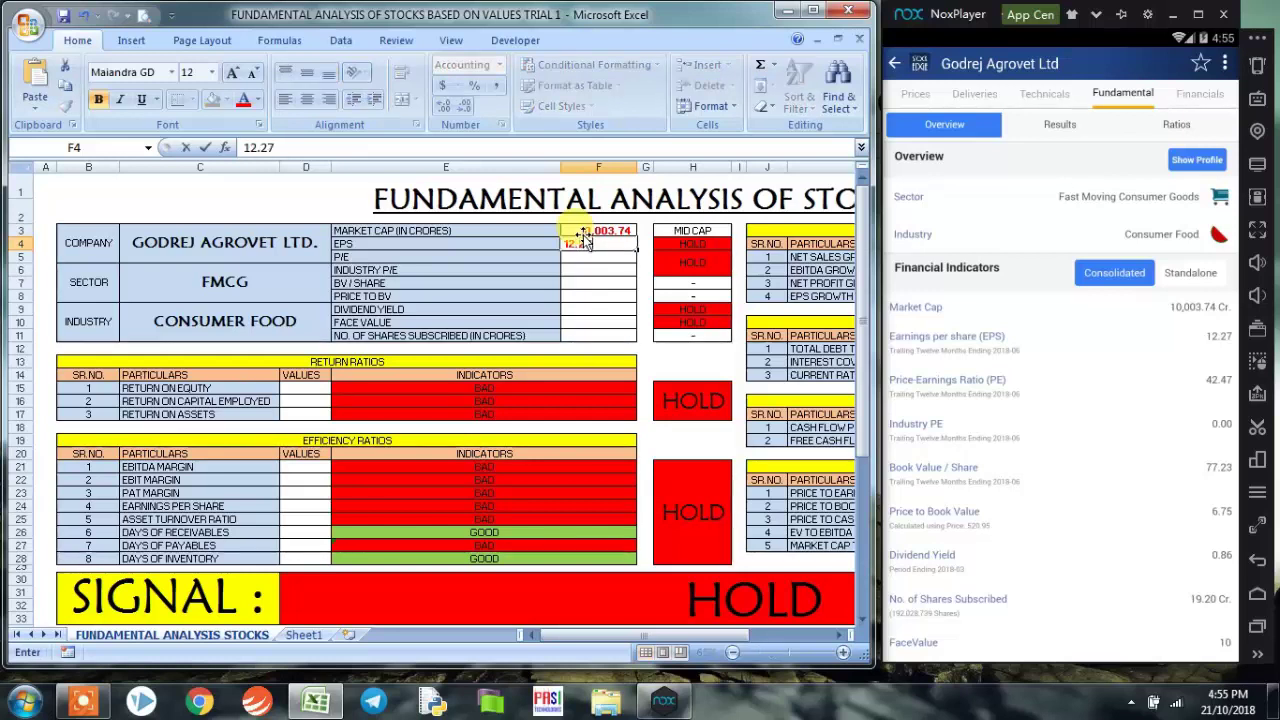
{"action": "key", "text": "Return"}
{"action": "type", "text": "42"}
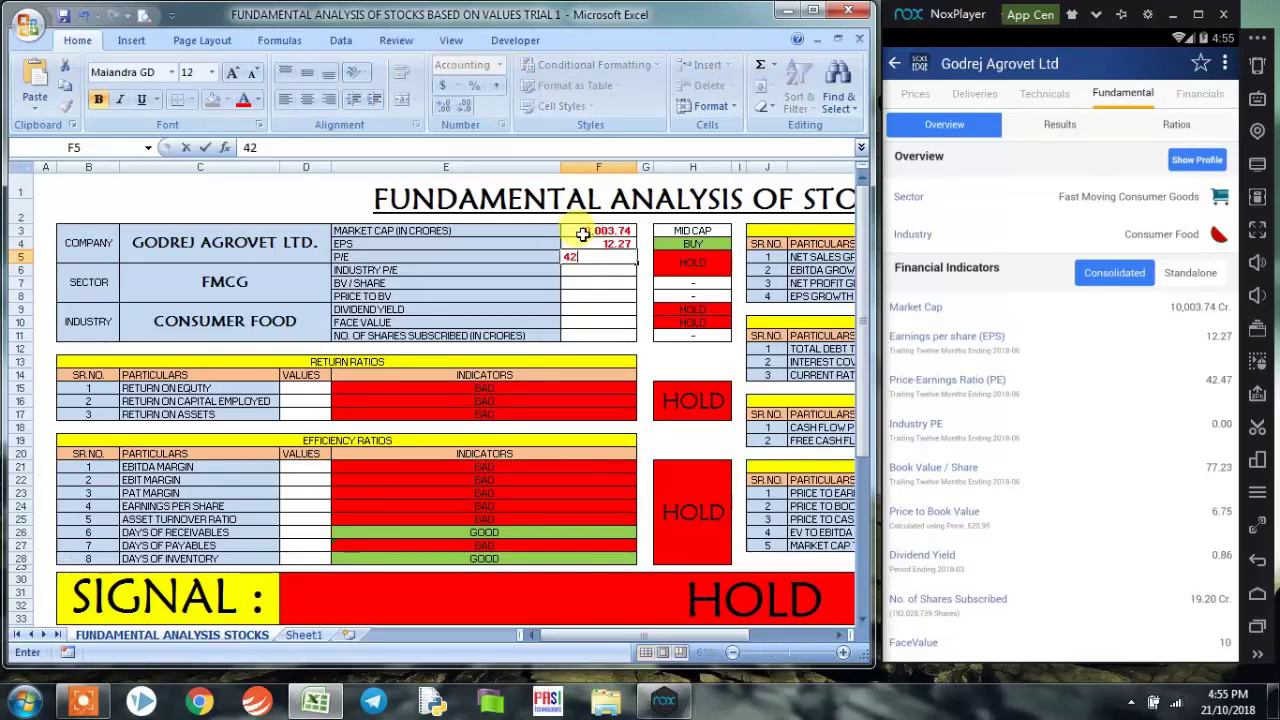
{"action": "type", "text": ".47"}
{"action": "key", "text": "Return"}
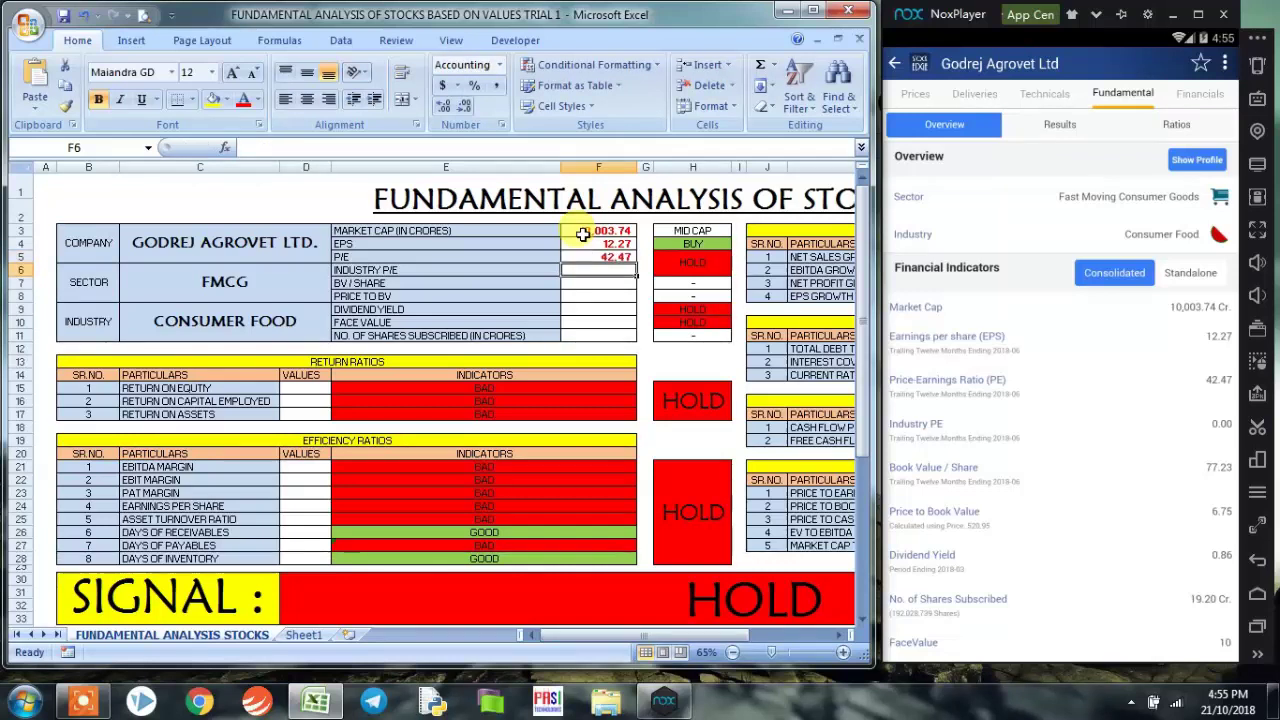
{"action": "type", "text": "0"}
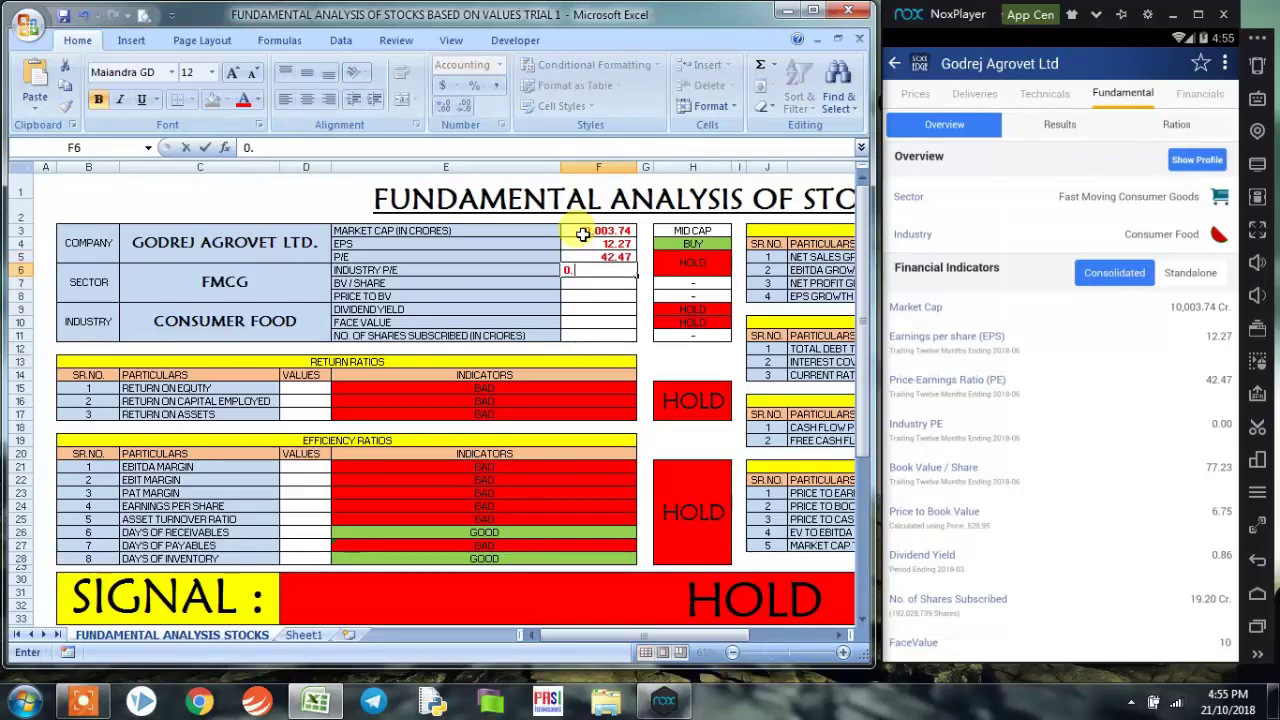
{"action": "type", "text": ".0"}
{"action": "key", "text": "Return"}
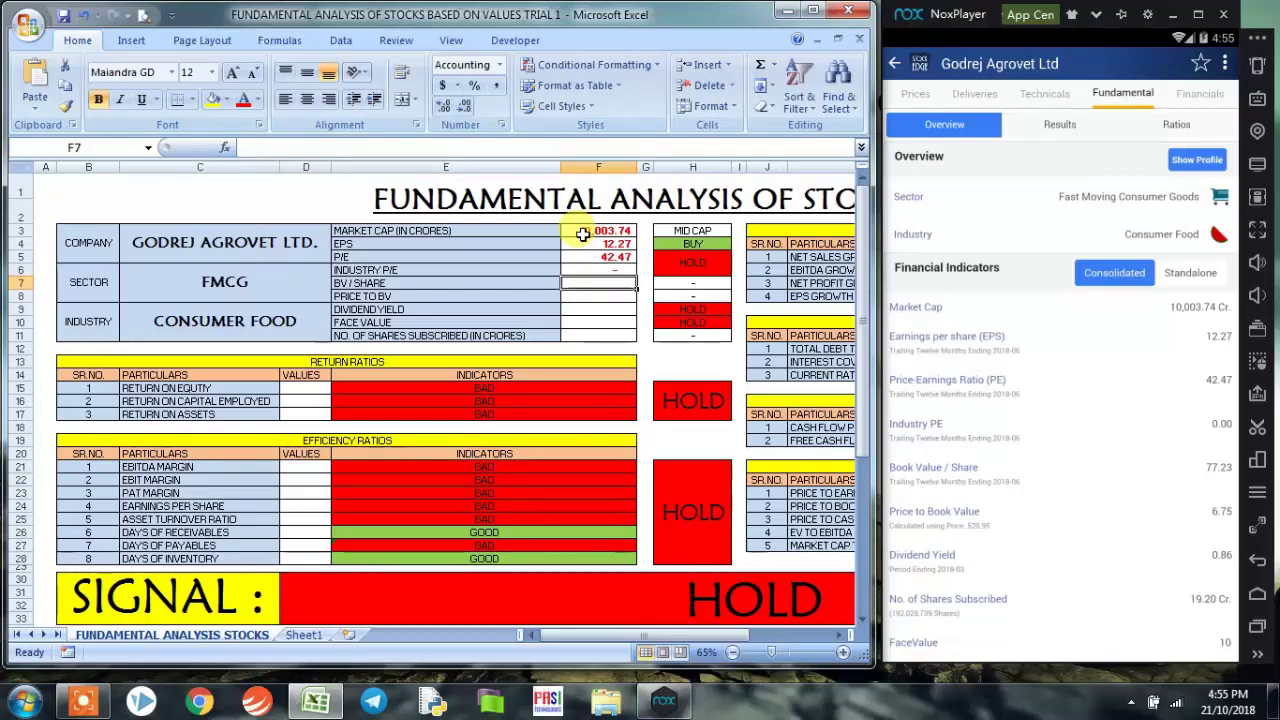
{"action": "type", "text": "77.23"}
{"action": "key", "text": "Return"}
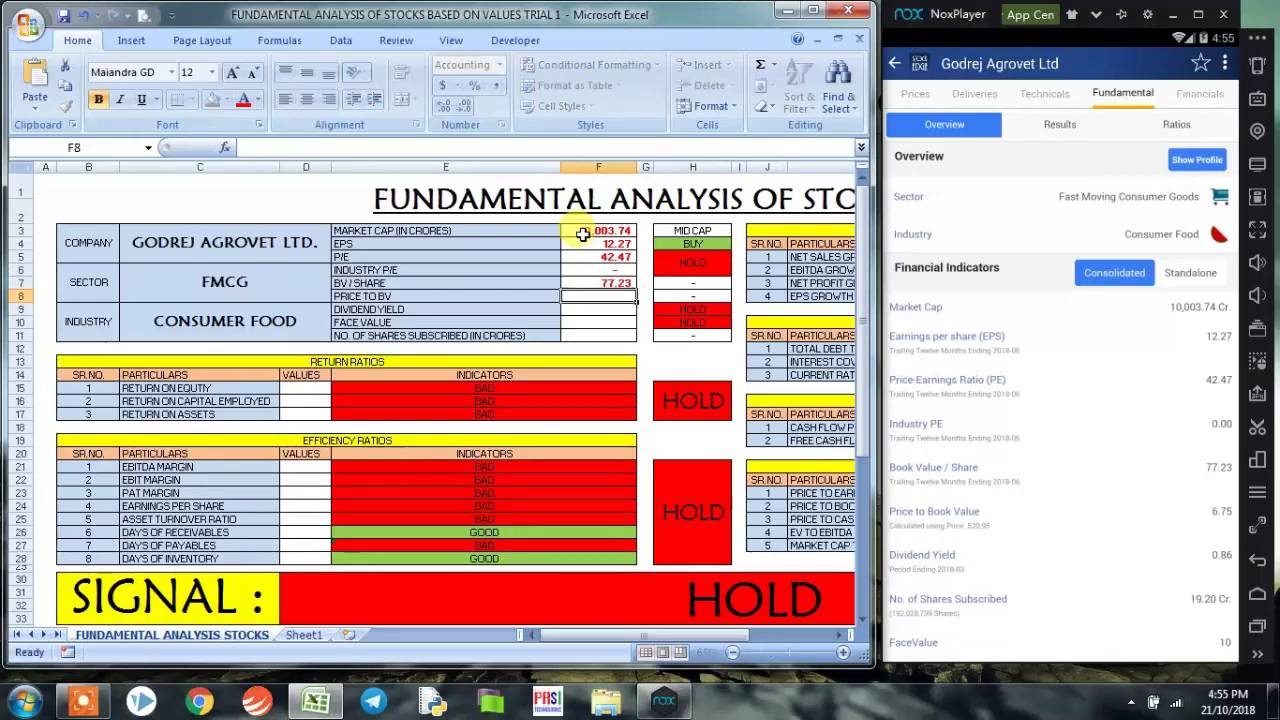
Enter price to BV 6.75, dividend yield 0.86, face value 10.00 and 19.20 crore shares subscribed.
{"action": "type", "text": "6.75"}
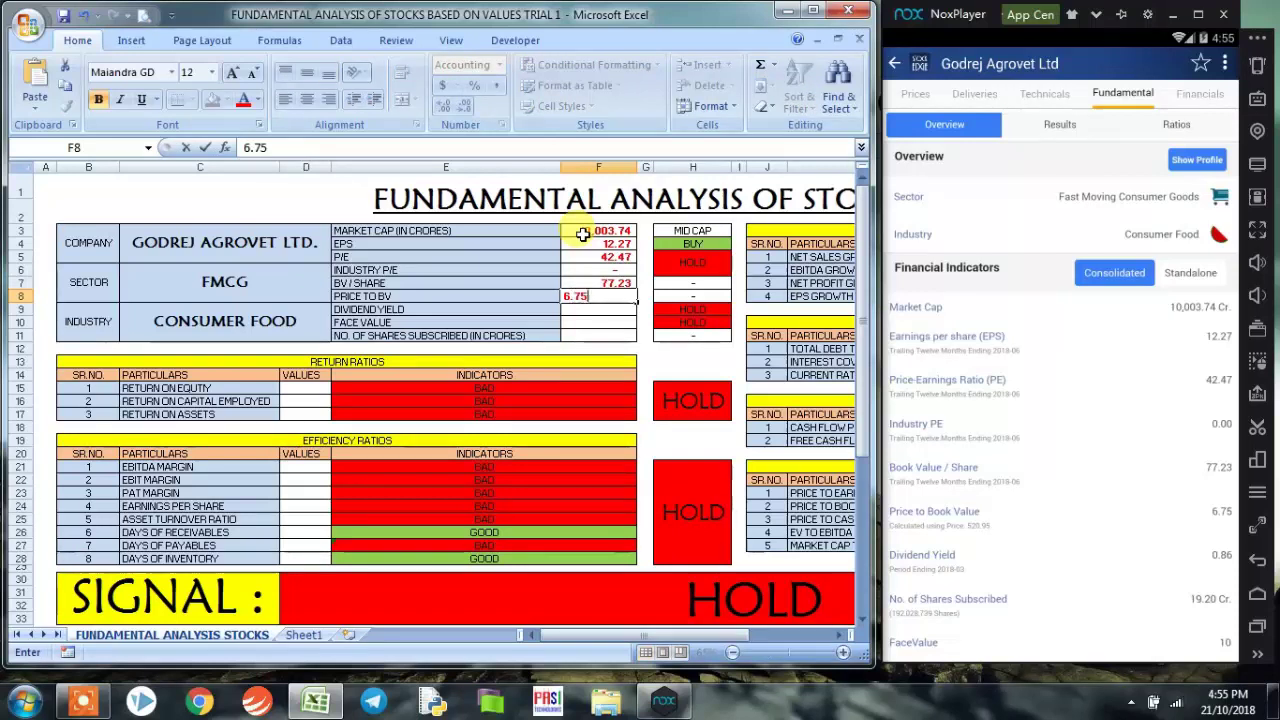
{"action": "key", "text": "Return"}
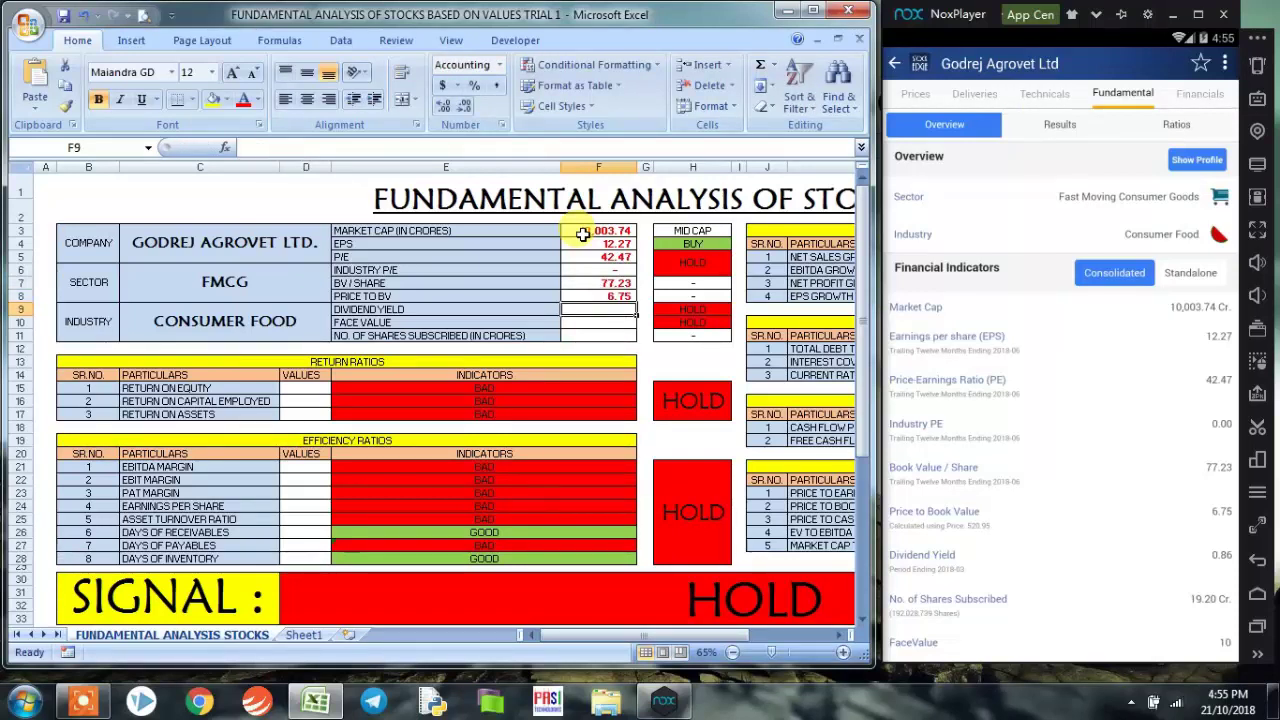
{"action": "type", "text": "0.86"}
{"action": "key", "text": "Return"}
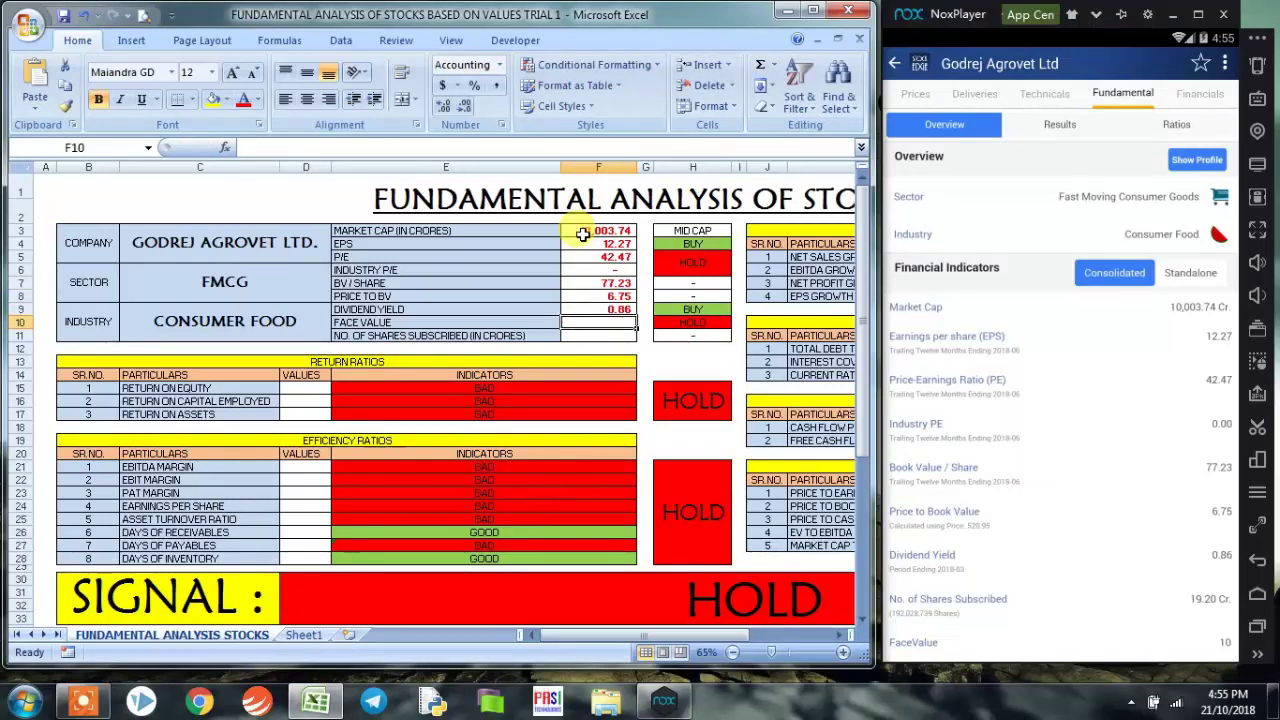
{"action": "type", "text": "10."}
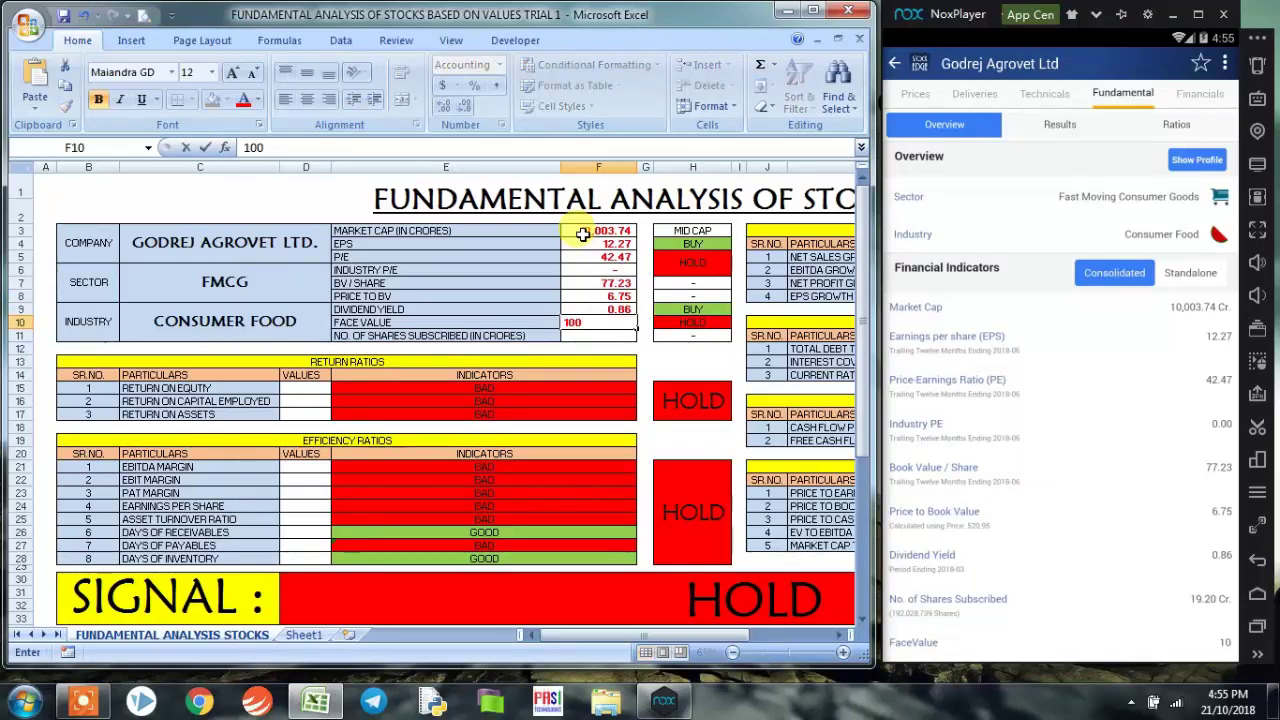
{"action": "type", "text": "0"}
{"action": "key", "text": "Return"}
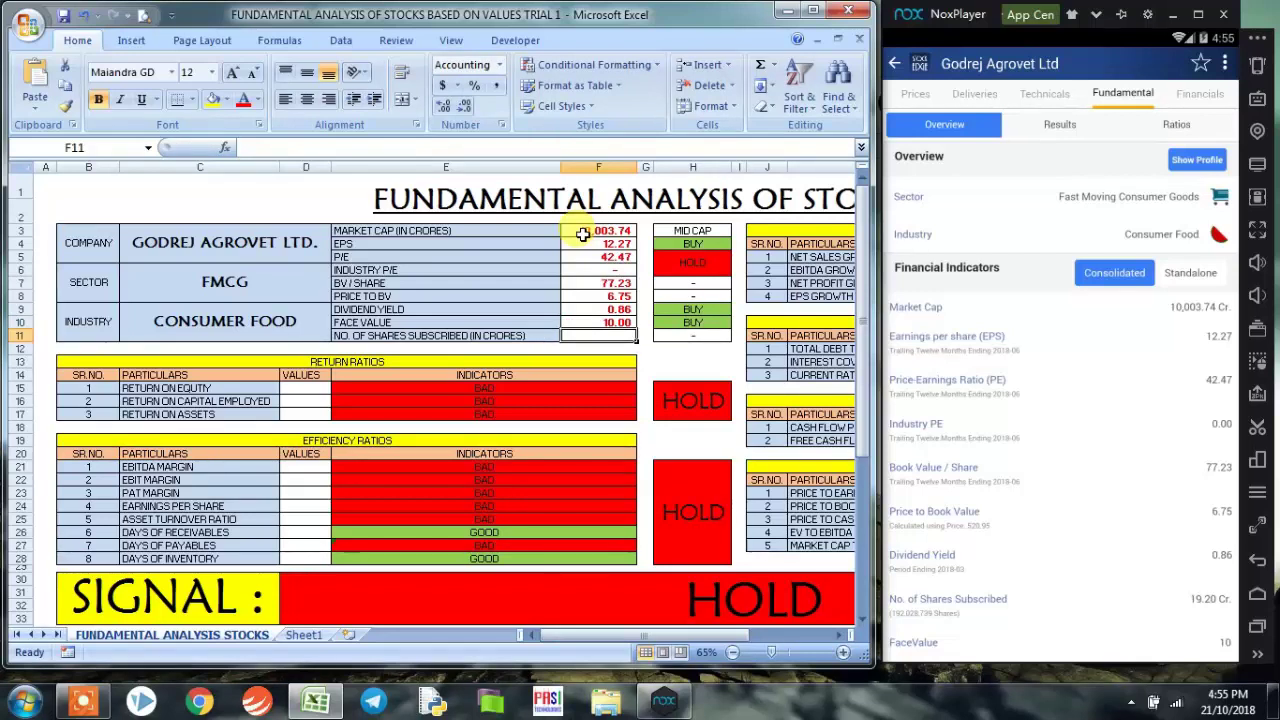
{"action": "type", "text": "19.20"}
{"action": "key", "text": "Return"}
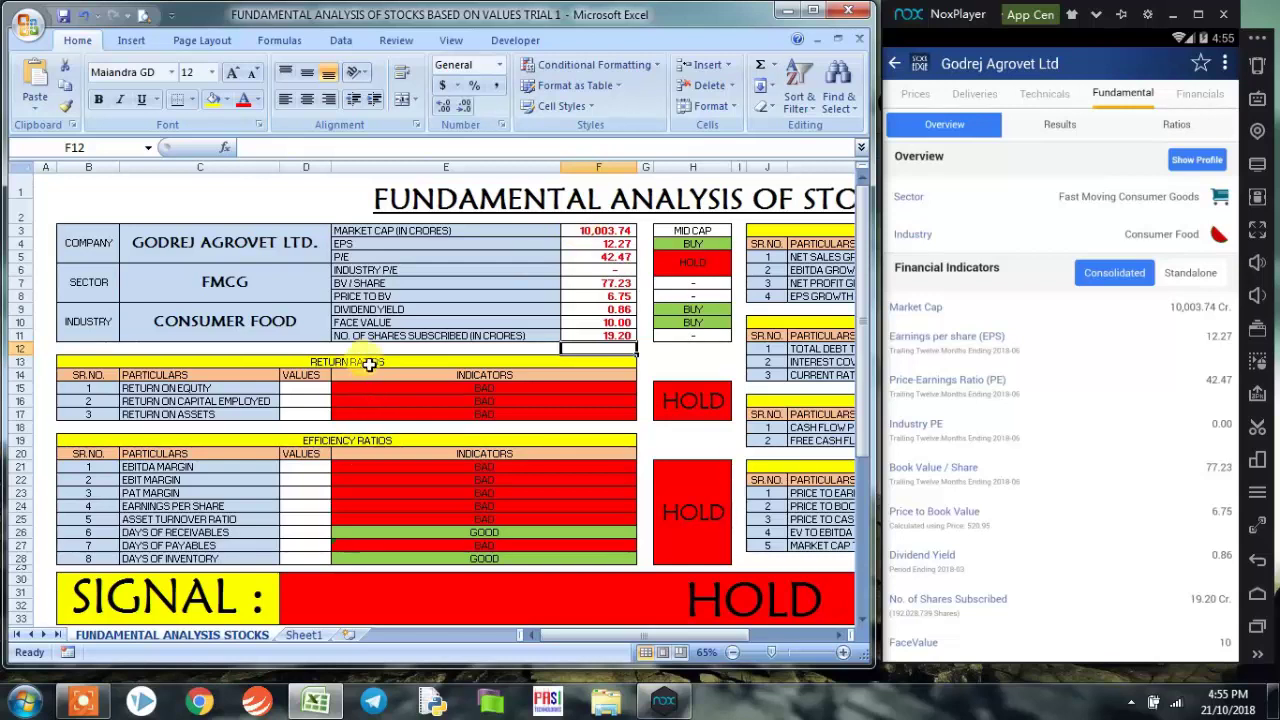
Show Godrej Agrovet's Return Ratios on StockEdge's Ratios page.
{"action": "left_click_drag", "start_coordinate": [365, 361], "coordinate": [386, 414]}
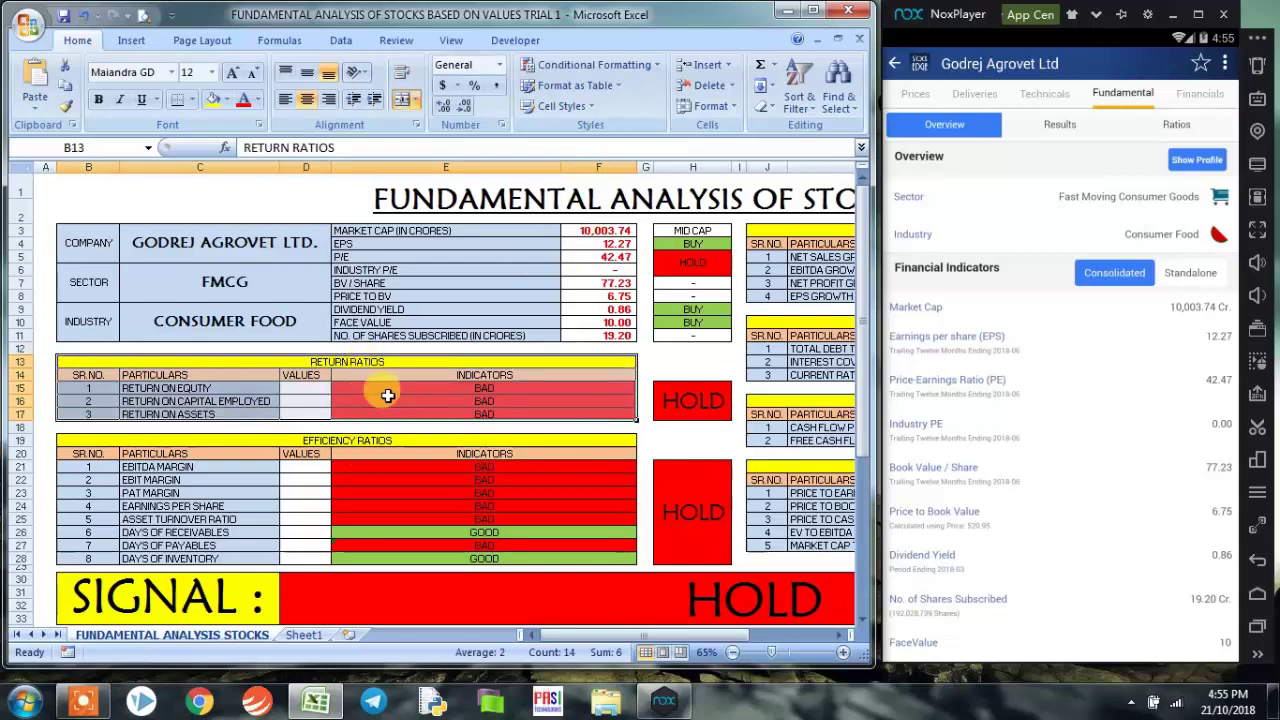
{"action": "left_click", "coordinate": [1176, 124]}
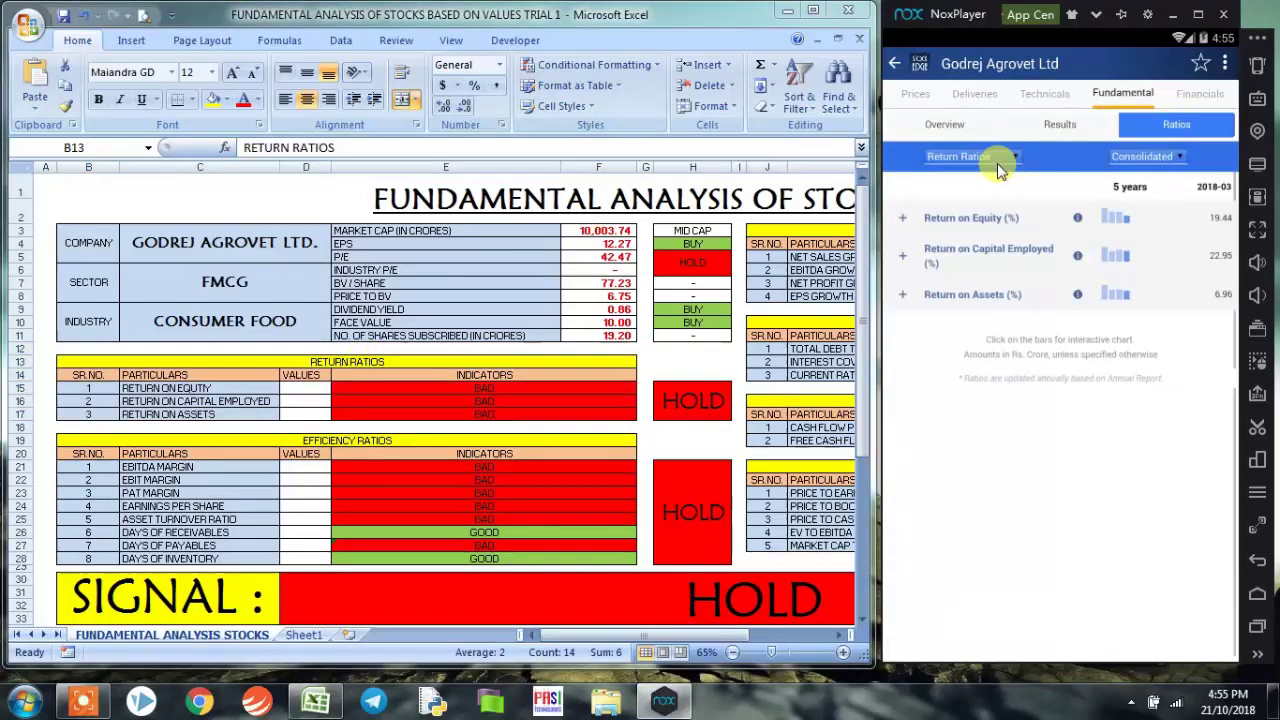
{"action": "left_click", "coordinate": [986, 157]}
{"action": "left_click", "coordinate": [966, 268]}
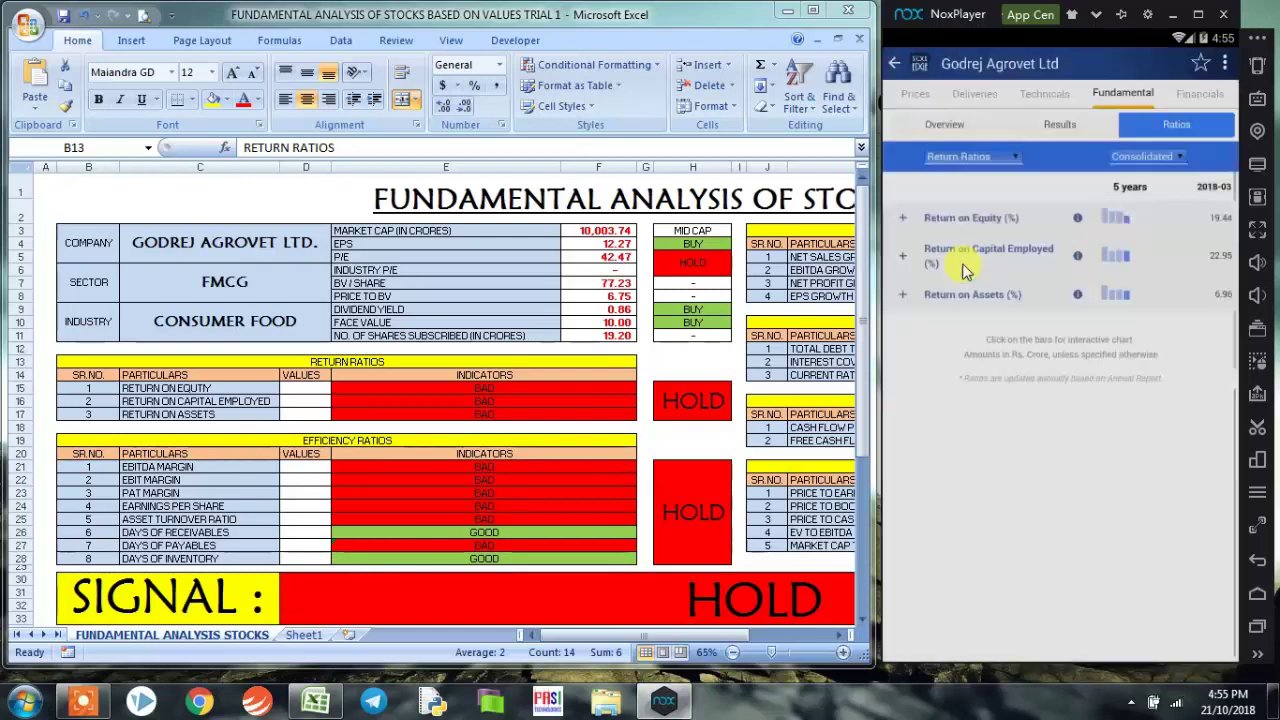
Enter ROE 19.44, ROCE 22.95 and ROA 6.96, then check the block's BUY formula.
{"action": "left_click", "coordinate": [303, 389]}
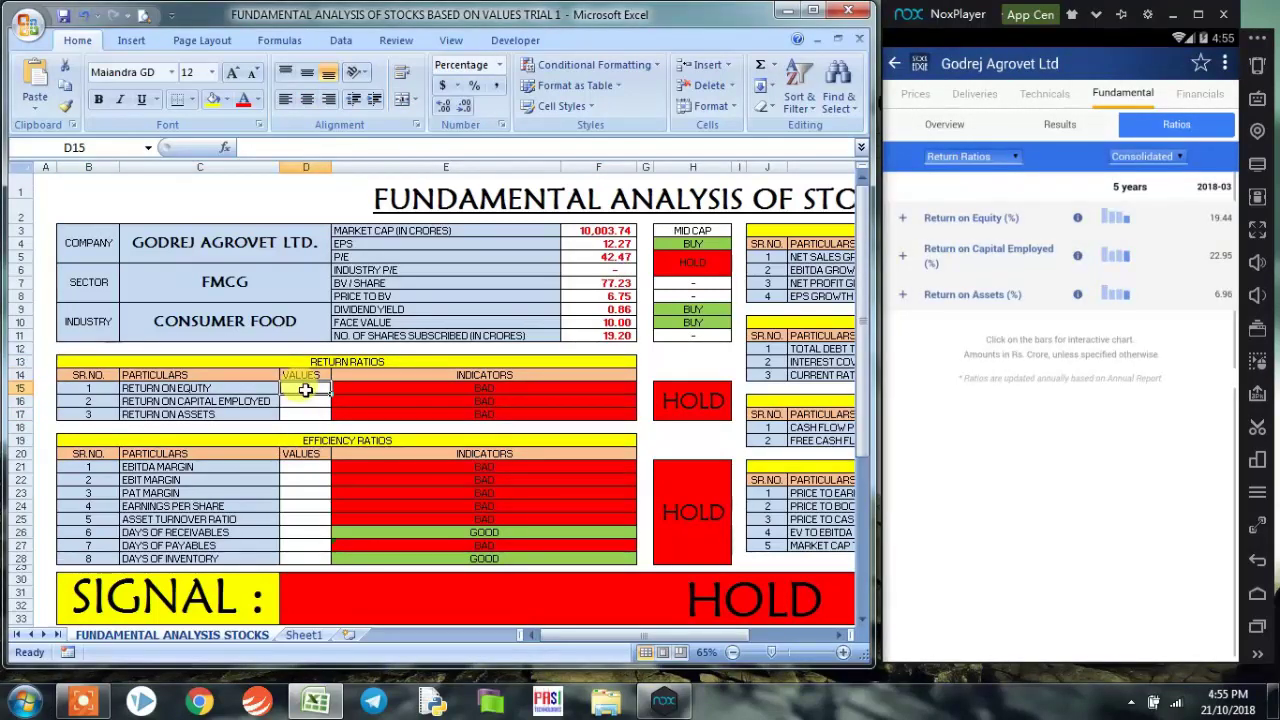
{"action": "type", "text": "19.4"}
{"action": "key", "text": "Return"}
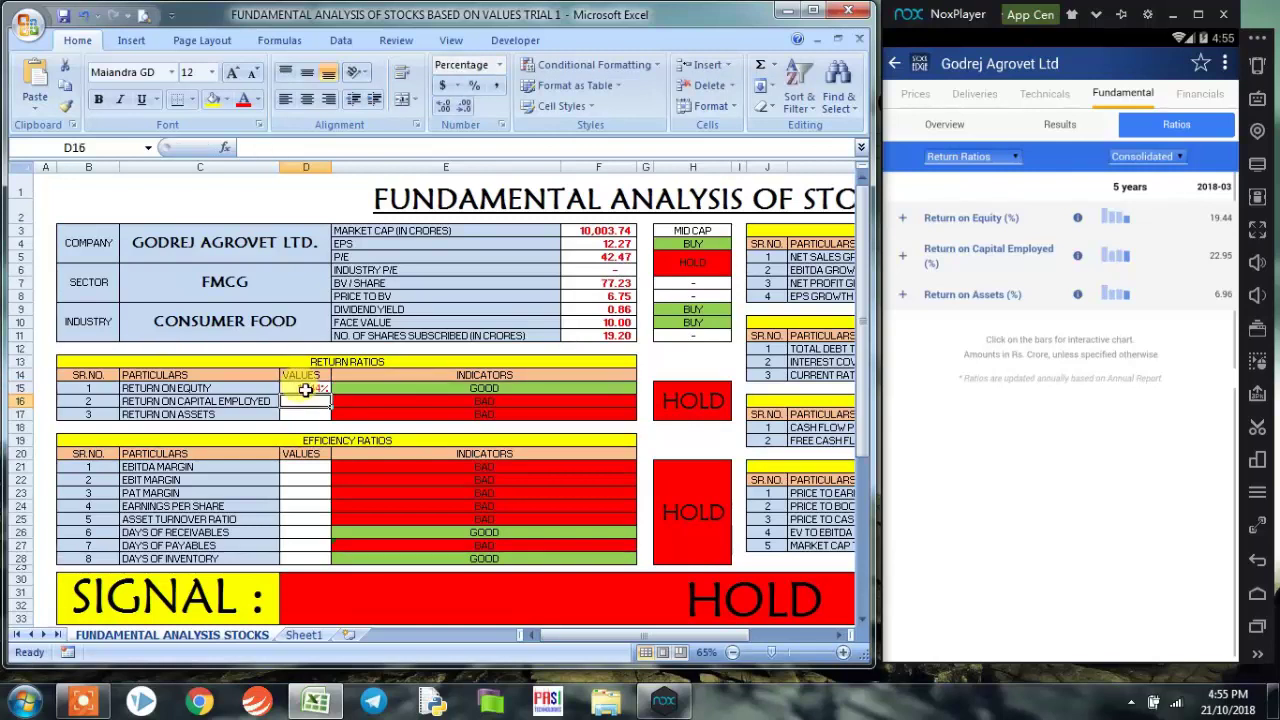
{"action": "type", "text": "22."}
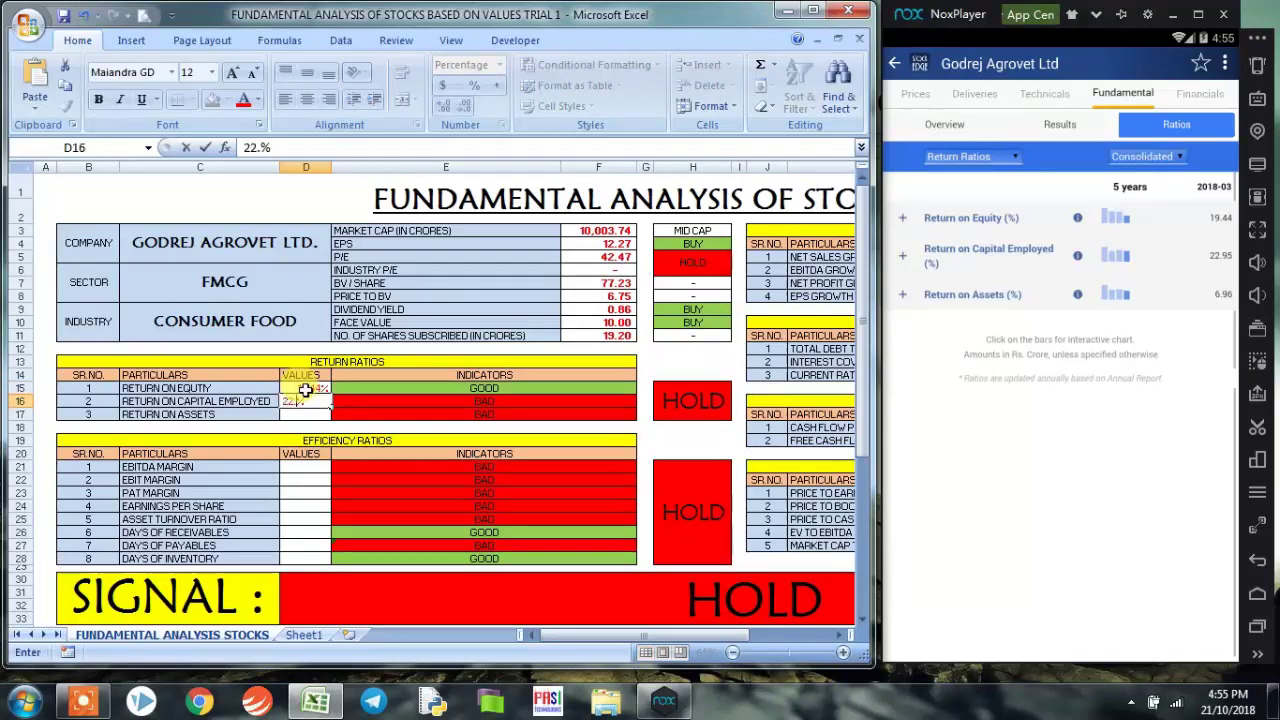
{"action": "type", "text": "95"}
{"action": "key", "text": "Return"}
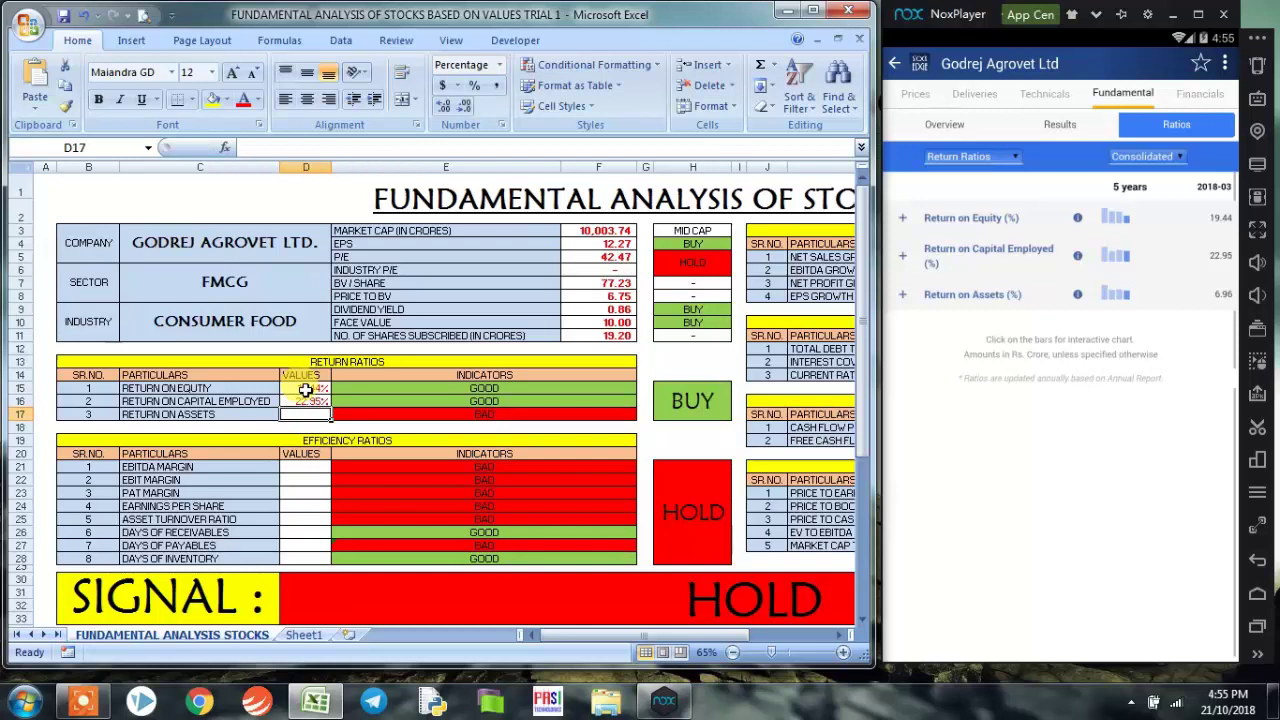
{"action": "type", "text": "6.96"}
{"action": "key", "text": "Return"}
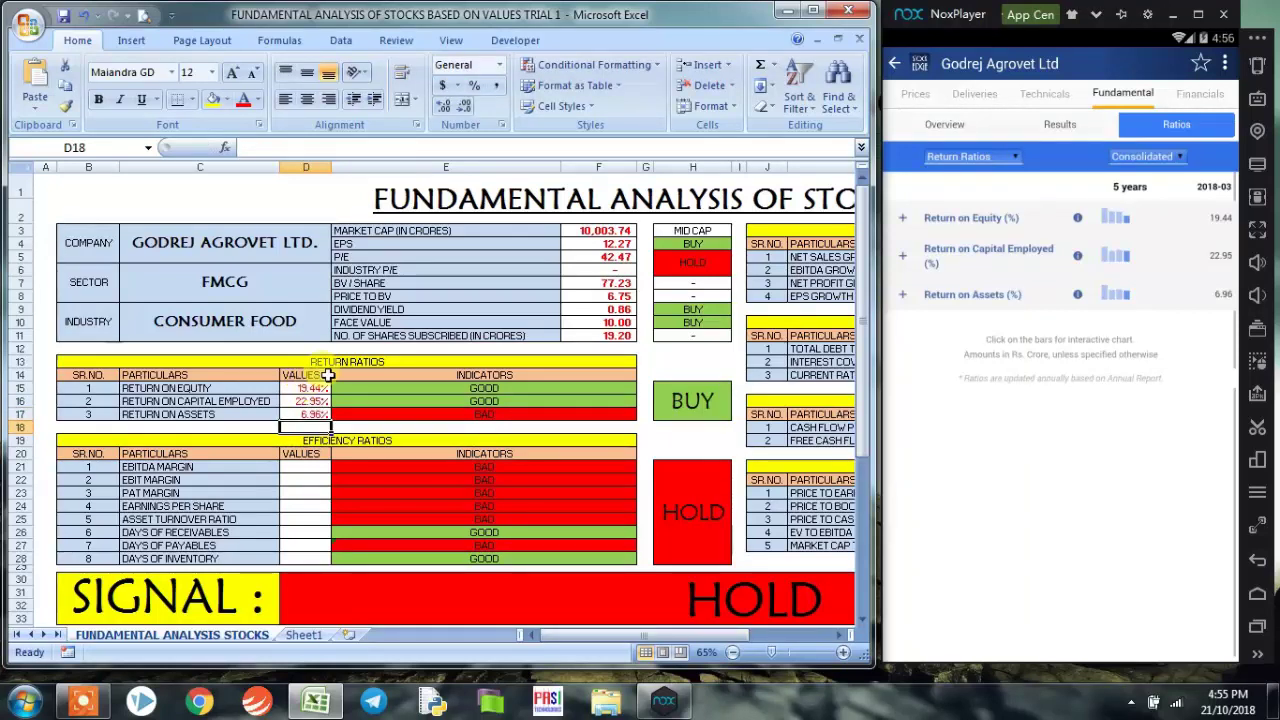
{"action": "left_click_drag", "start_coordinate": [353, 362], "coordinate": [520, 412]}
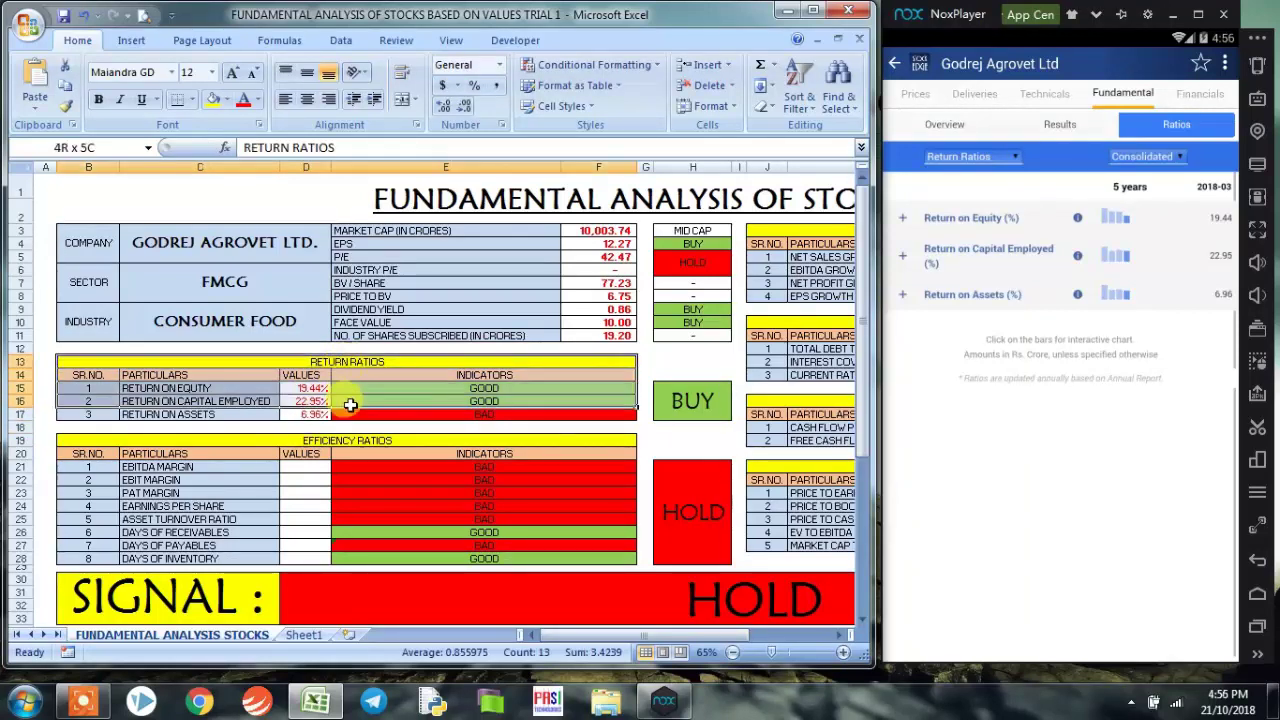
{"action": "left_click", "coordinate": [689, 399]}
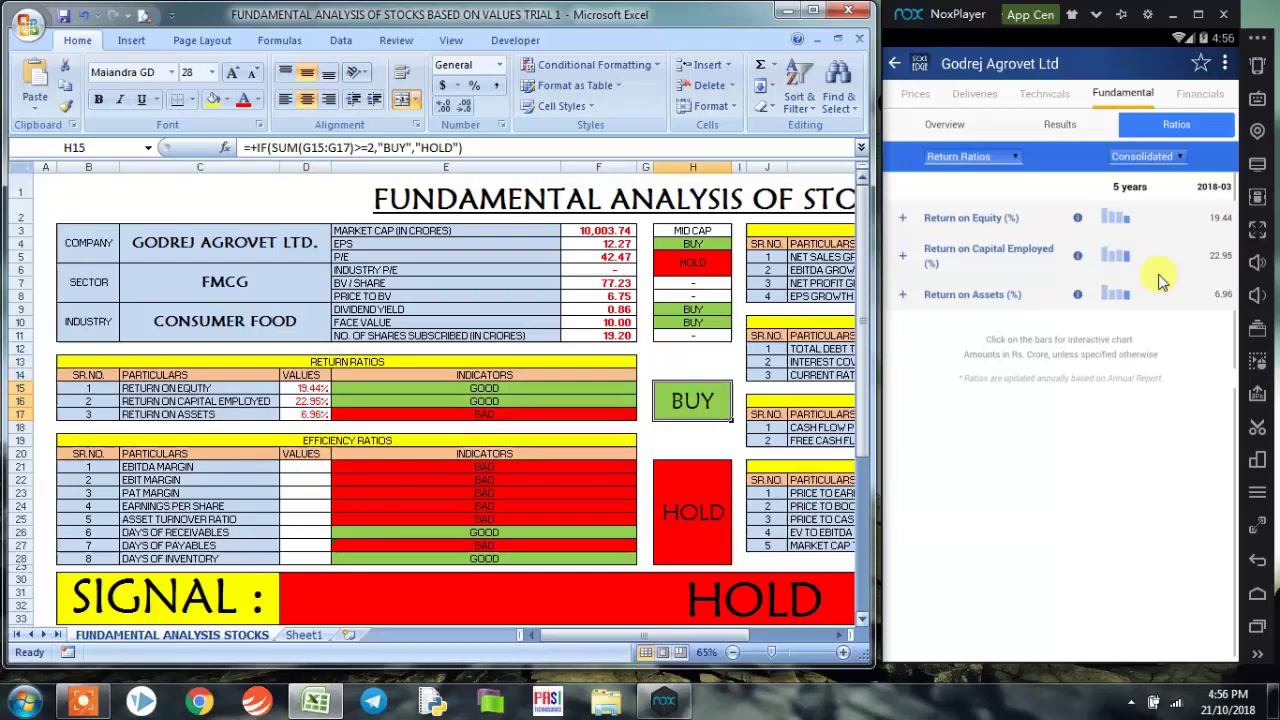
Switch StockEdge to Efficiency Ratios and enter EBITDA margin 9.12, EBIT margin 7.7, PAT margin 4.51, EPS 11.94.
{"action": "left_click", "coordinate": [1000, 155]}
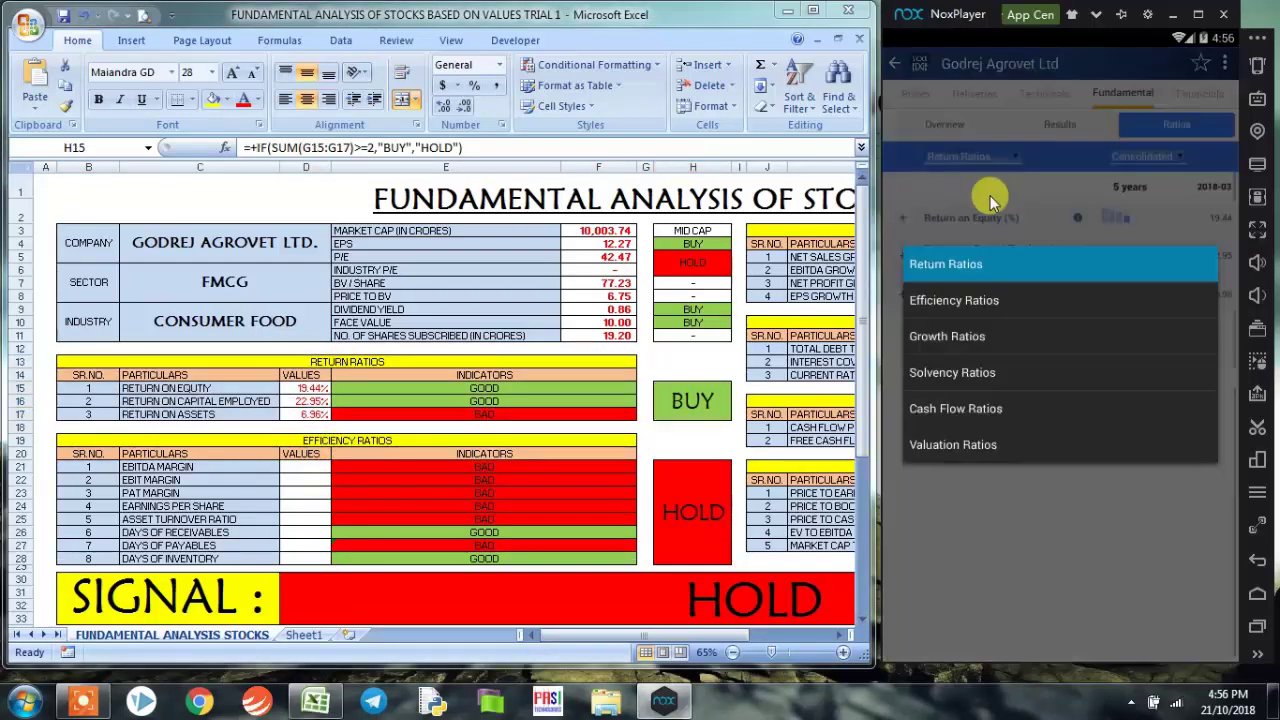
{"action": "left_click", "coordinate": [971, 300]}
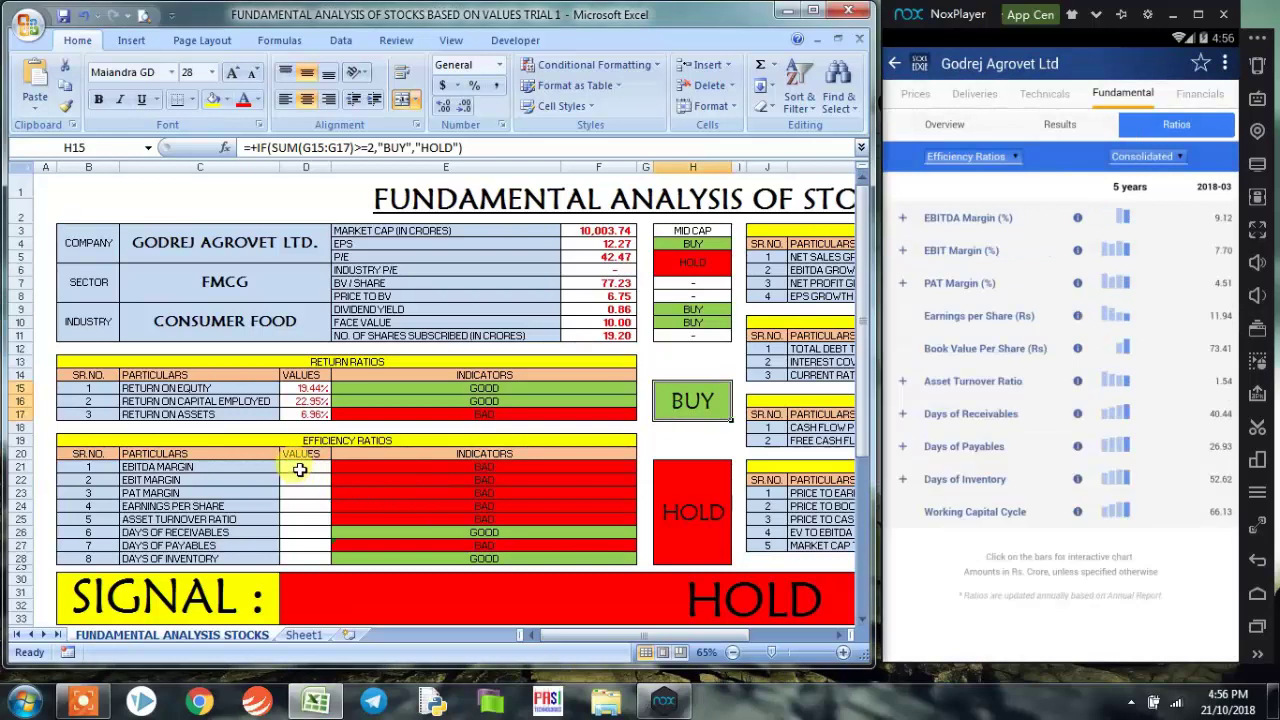
{"action": "left_click", "coordinate": [299, 469]}
{"action": "type", "text": "9.12"}
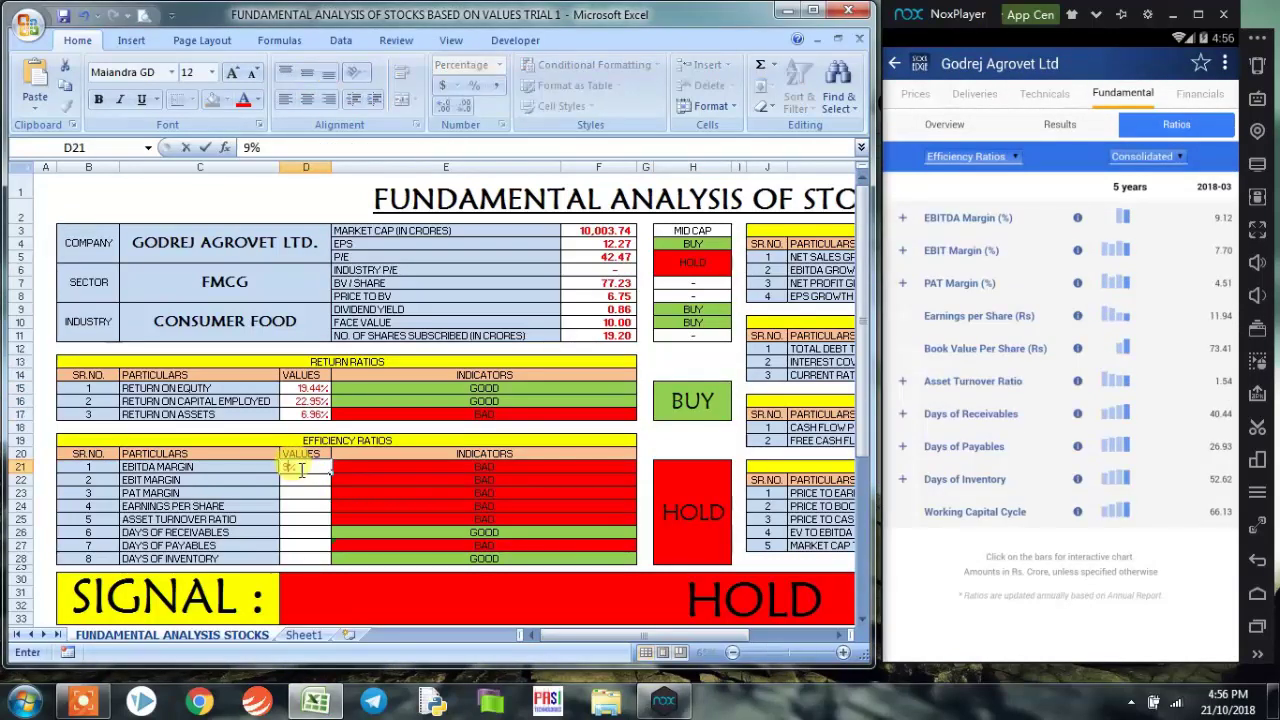
{"action": "key", "text": "Return"}
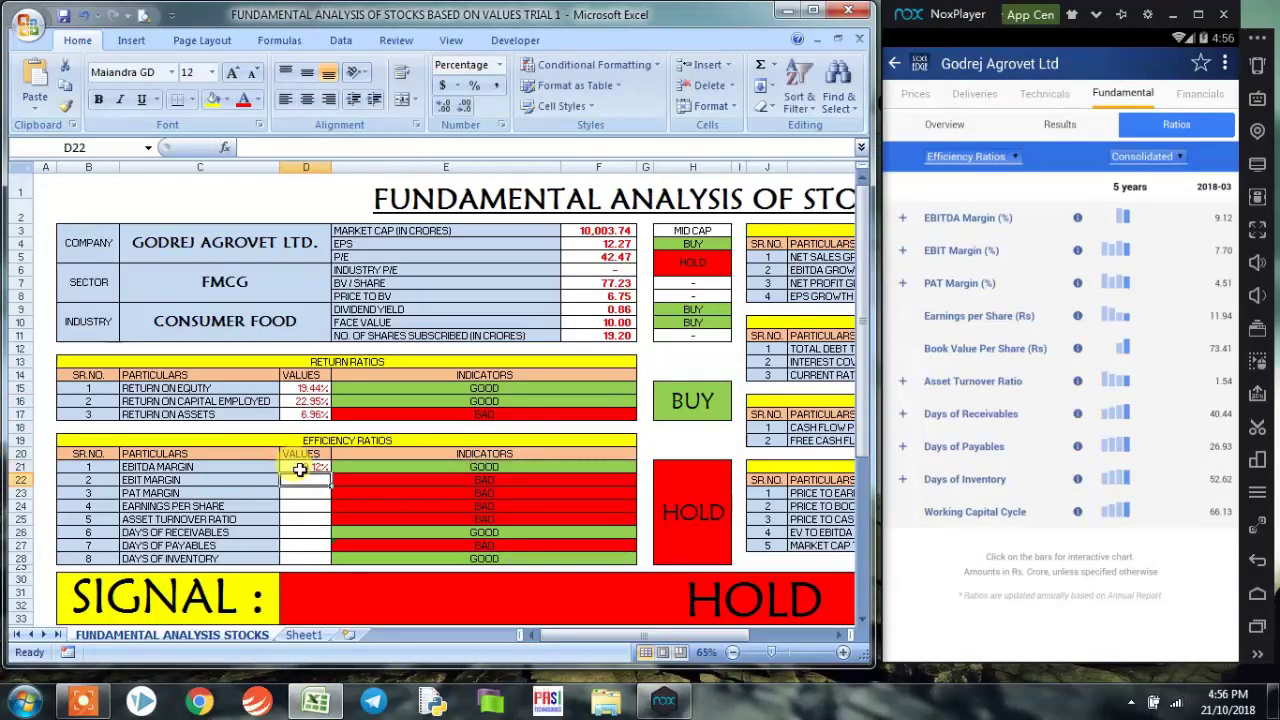
{"action": "type", "text": "7.7"}
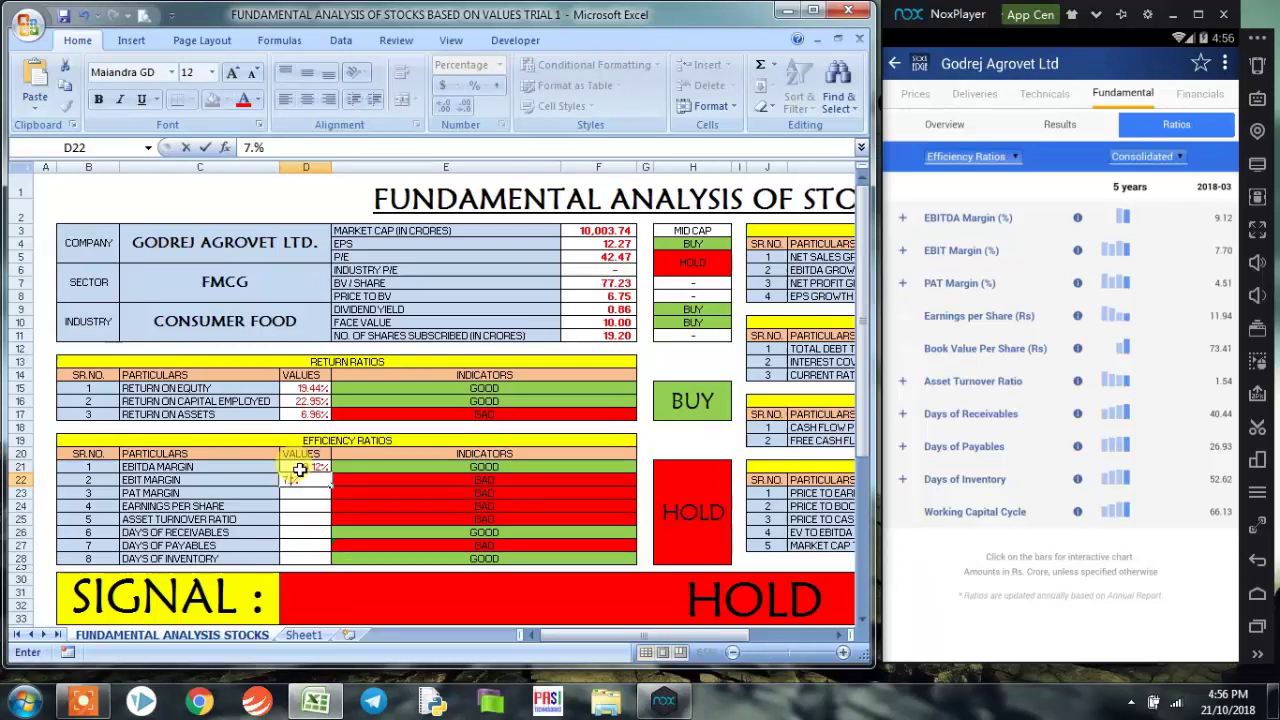
{"action": "key", "text": "Return"}
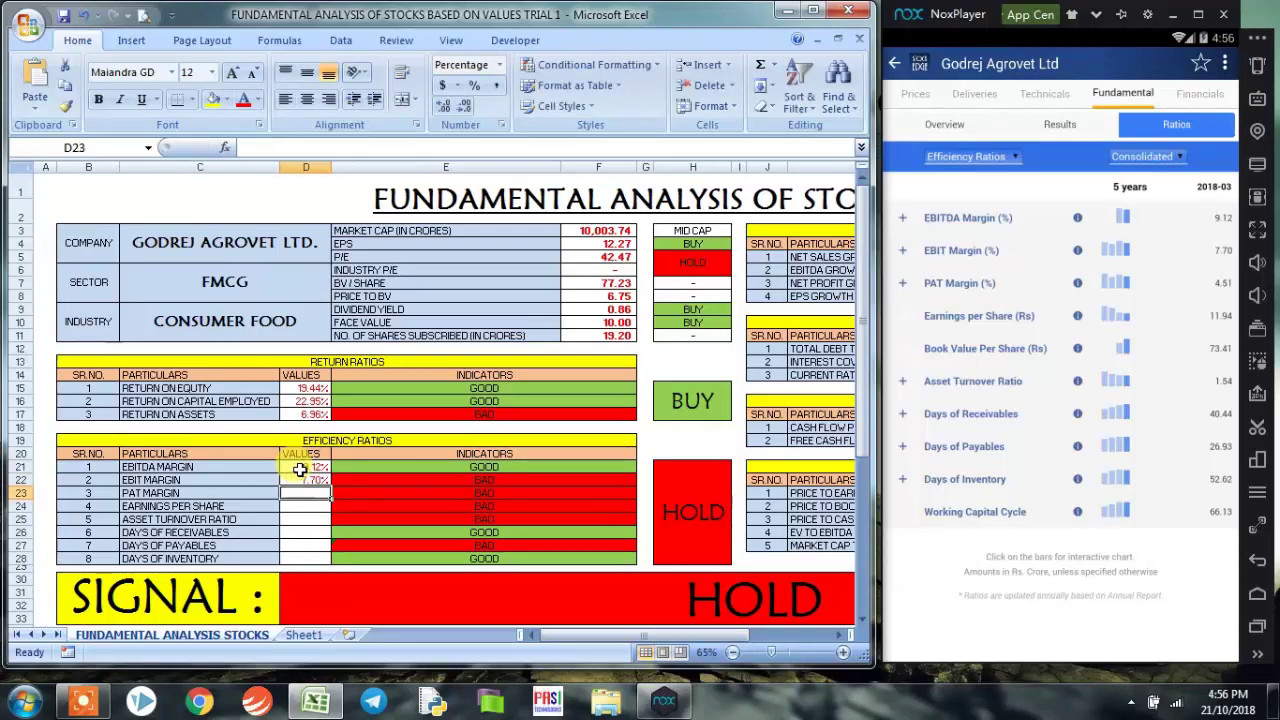
{"action": "type", "text": "4.51"}
{"action": "key", "text": "Return"}
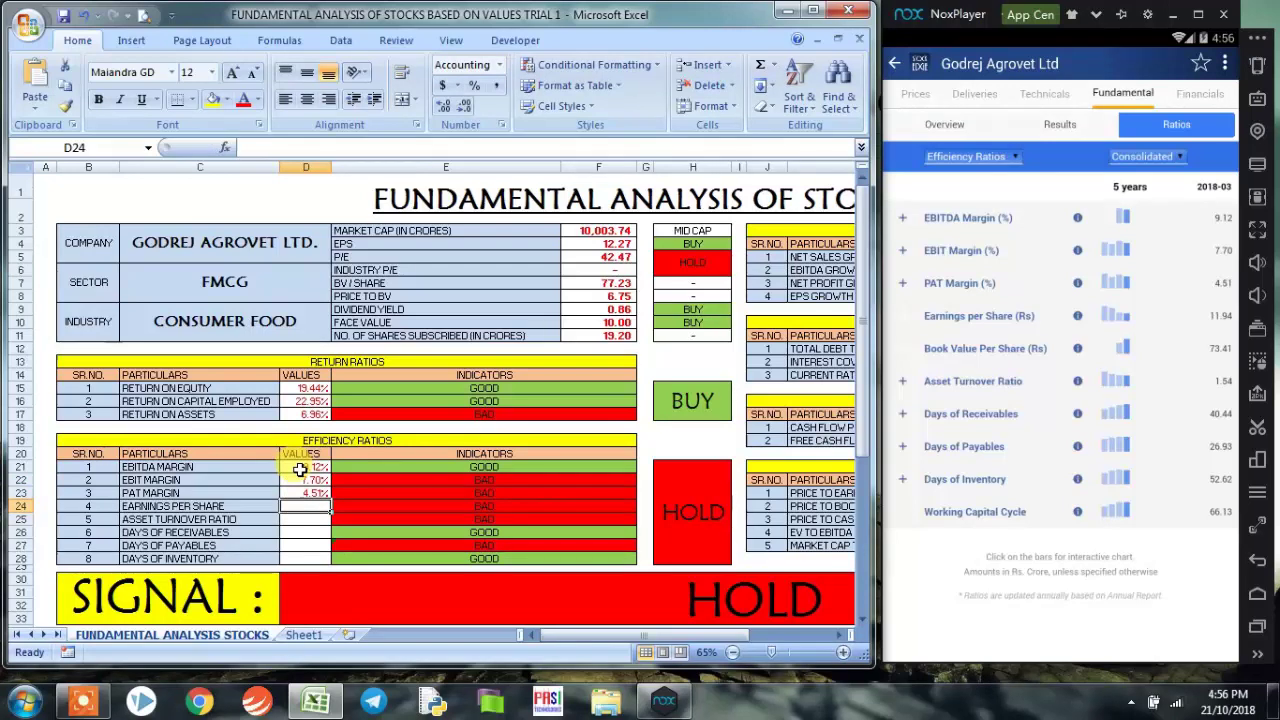
{"action": "type", "text": "11"}
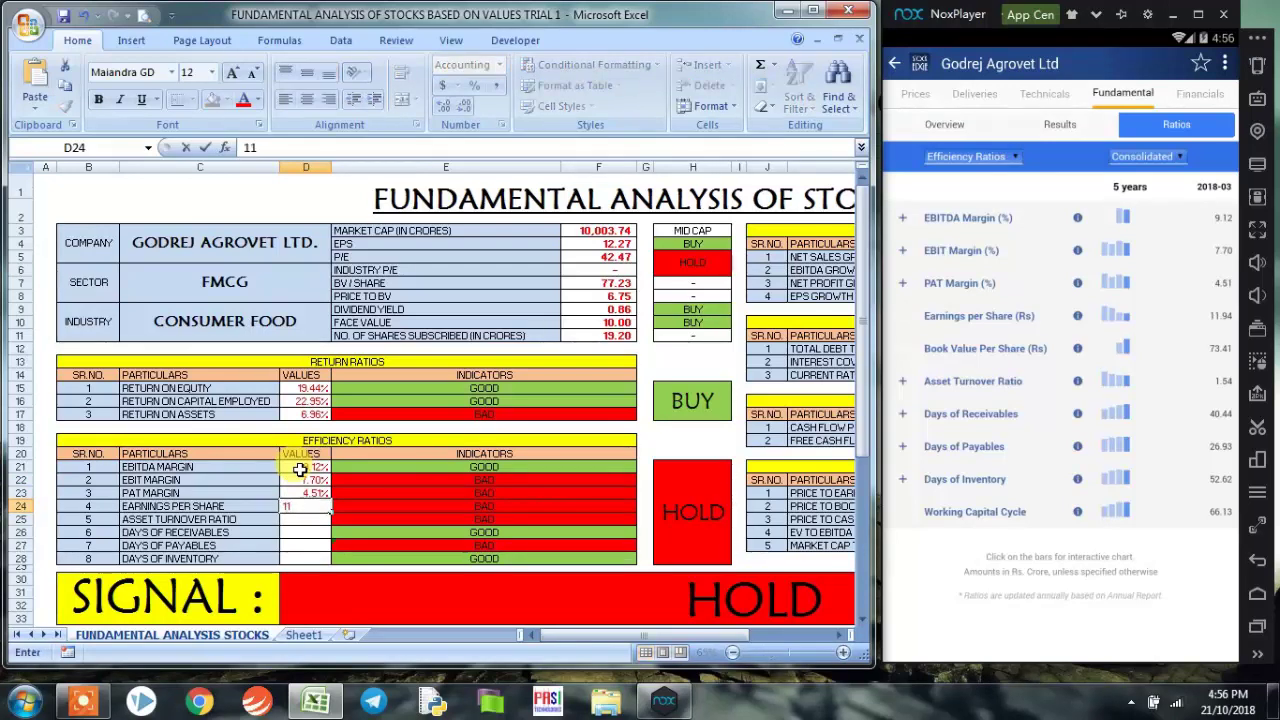
{"action": "type", "text": ".94"}
{"action": "key", "text": "Return"}
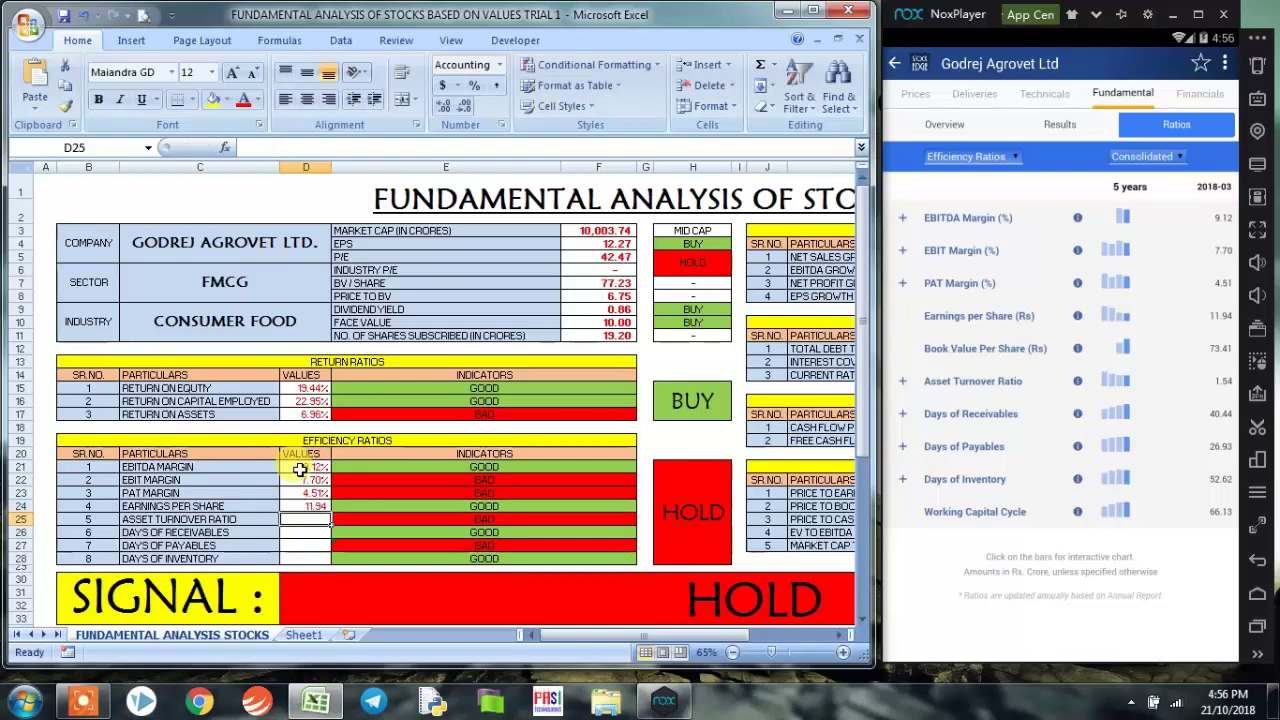
Enter asset turnover, days of receivables 40.44, days of payables 26.93 and days of inventory 52.62.
{"action": "type", "text": "1.54"}
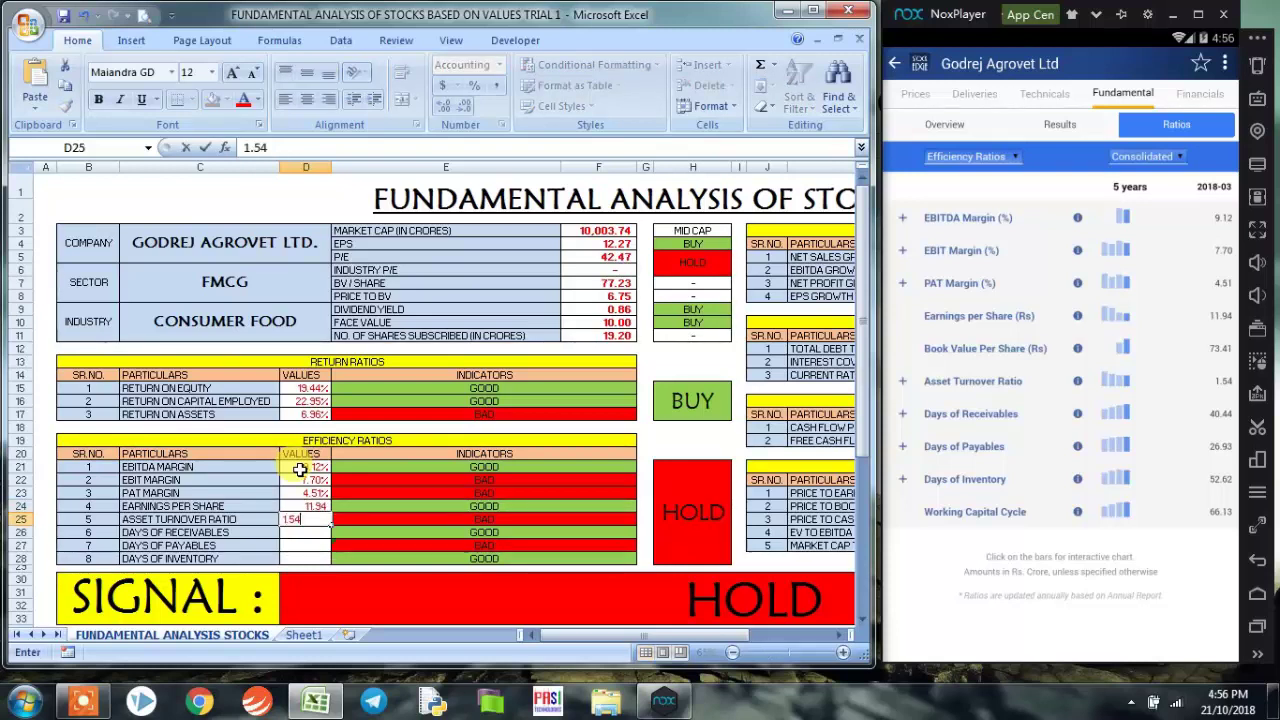
{"action": "key", "text": "Return"}
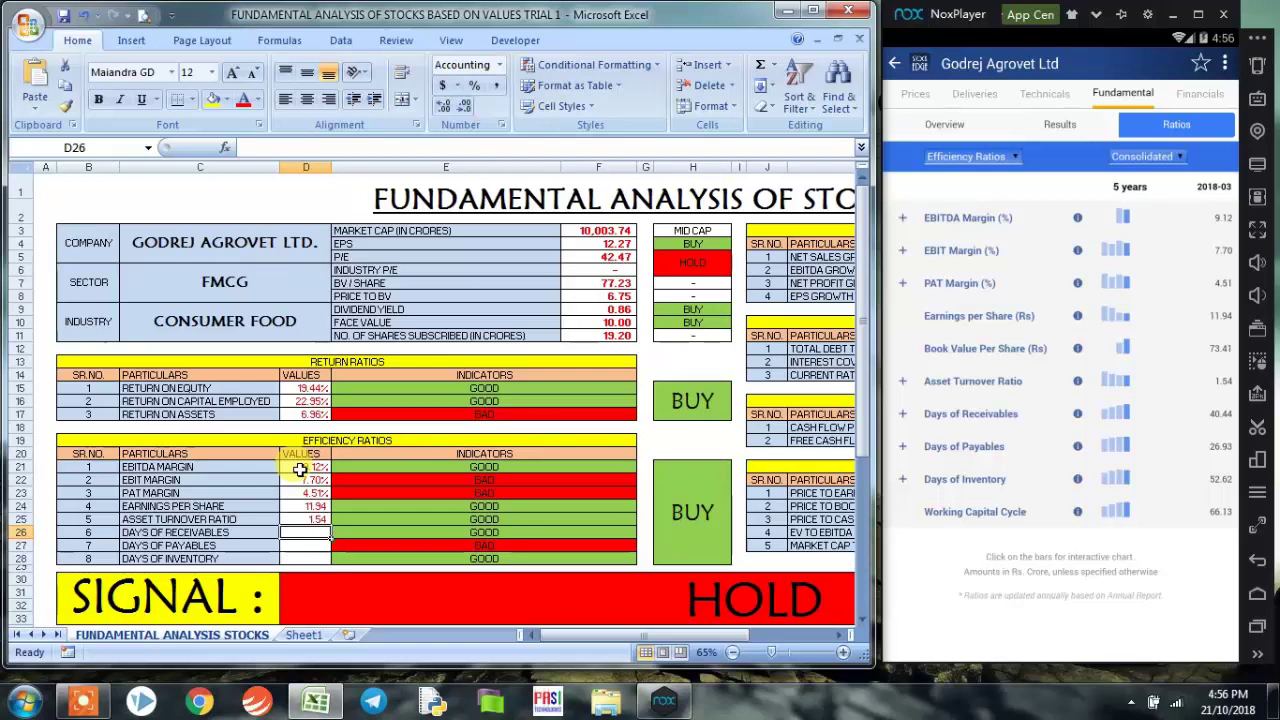
{"action": "type", "text": "40.44"}
{"action": "key", "text": "Return"}
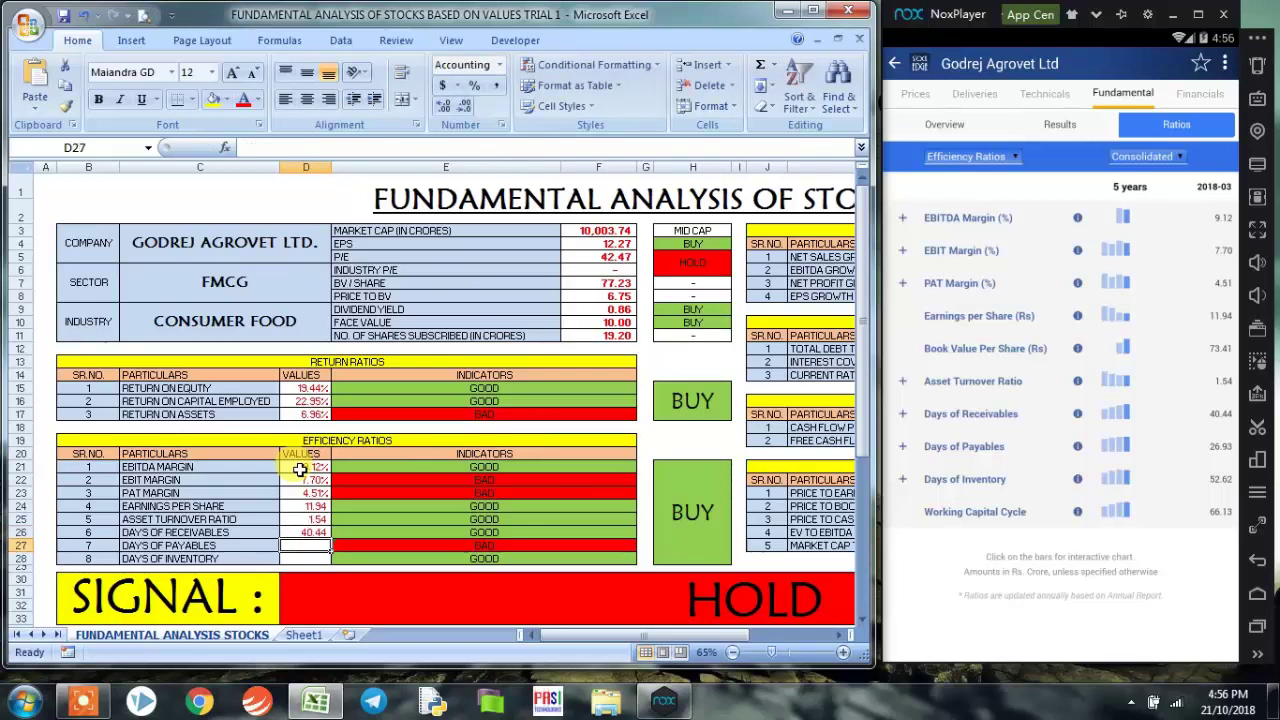
{"action": "type", "text": "29"}
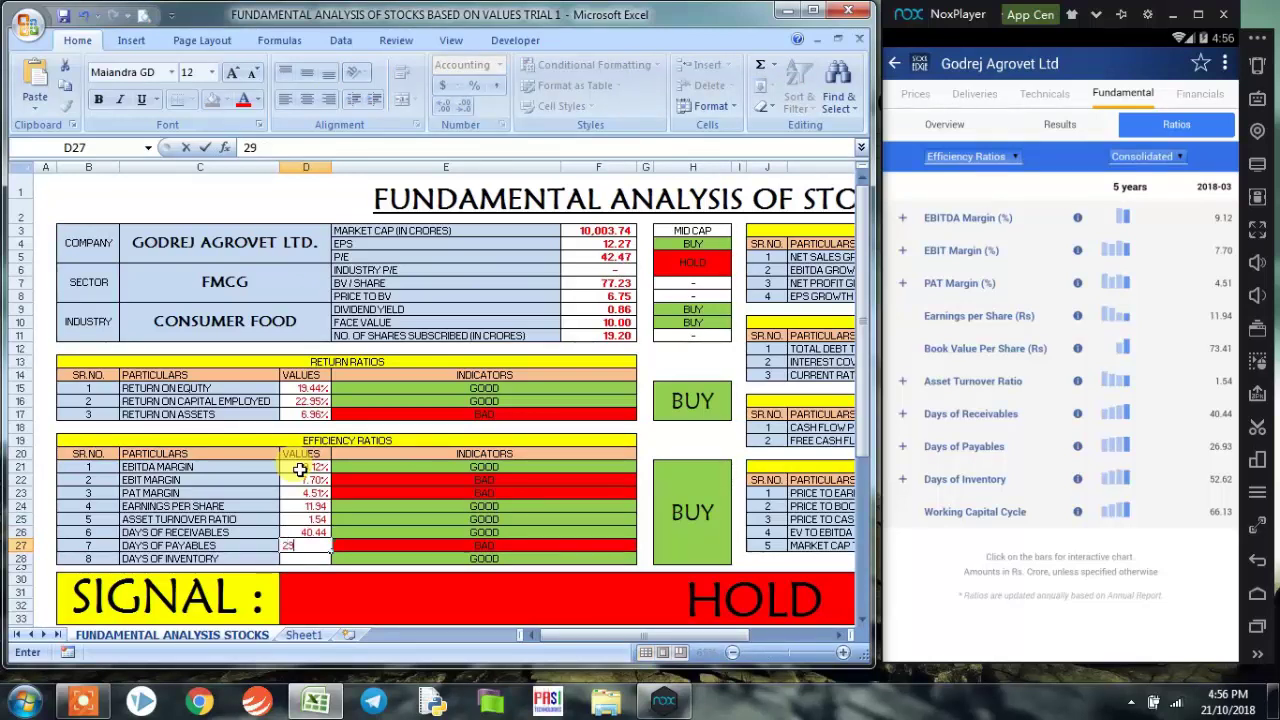
{"action": "key", "text": "BackSpace"}
{"action": "type", "text": "6.93."}
{"action": "key", "text": "Return"}
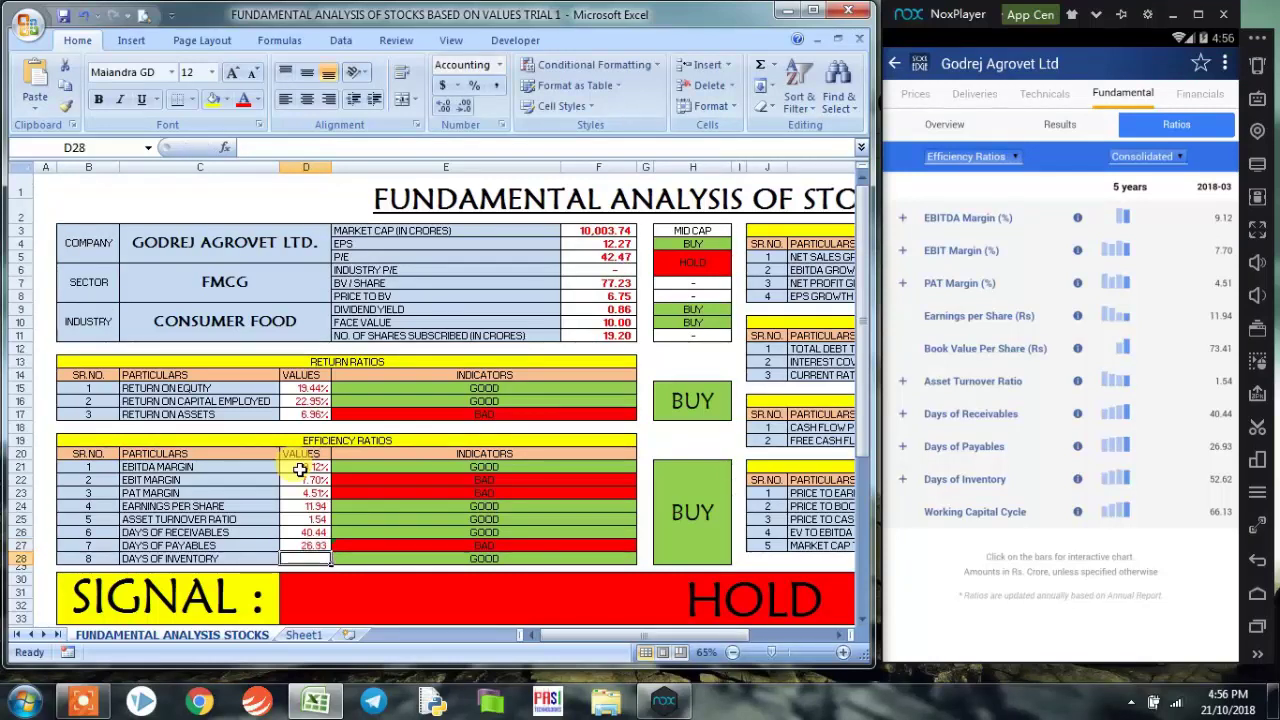
{"action": "type", "text": "52.62"}
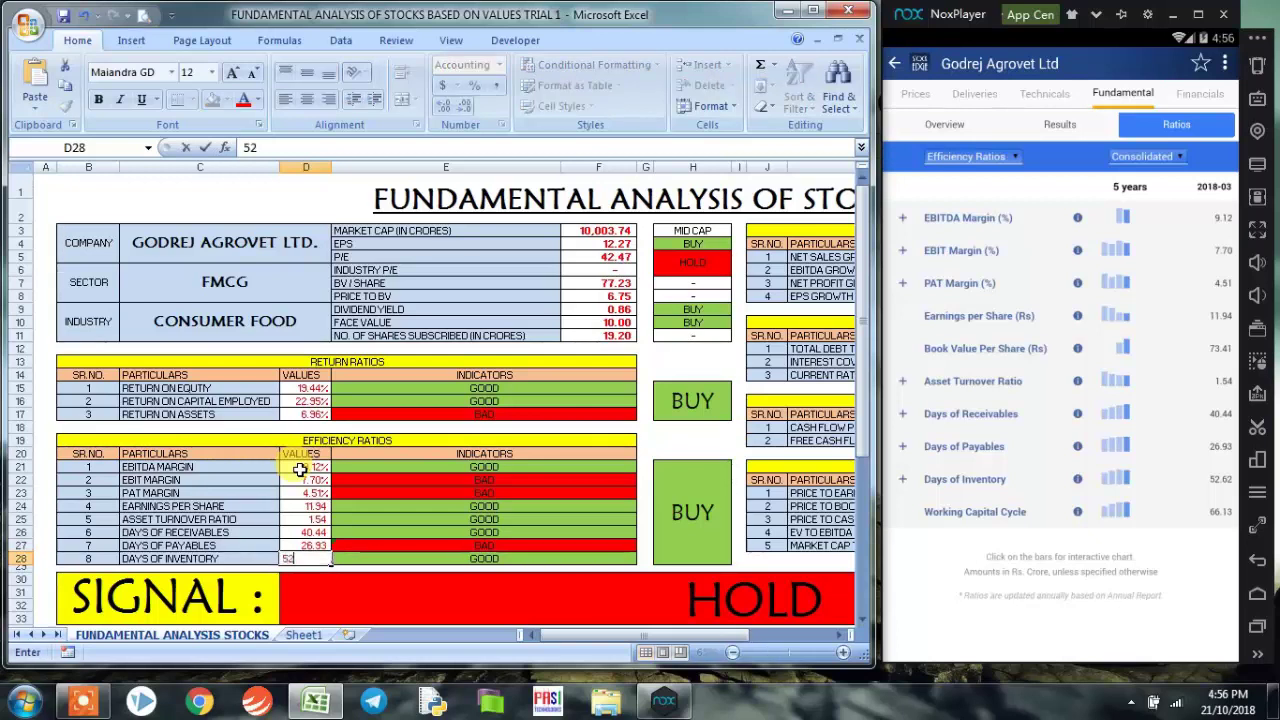
{"action": "key", "text": "Return"}
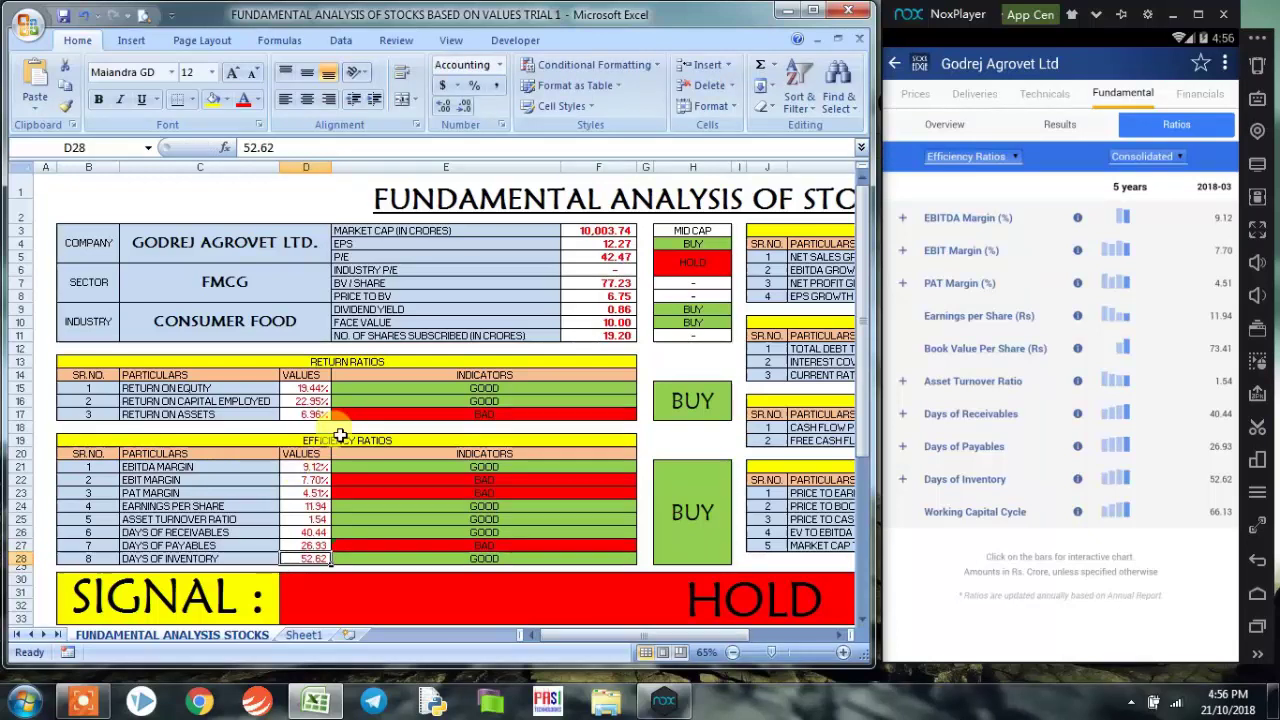
{"action": "left_click_drag", "start_coordinate": [334, 440], "coordinate": [338, 558]}
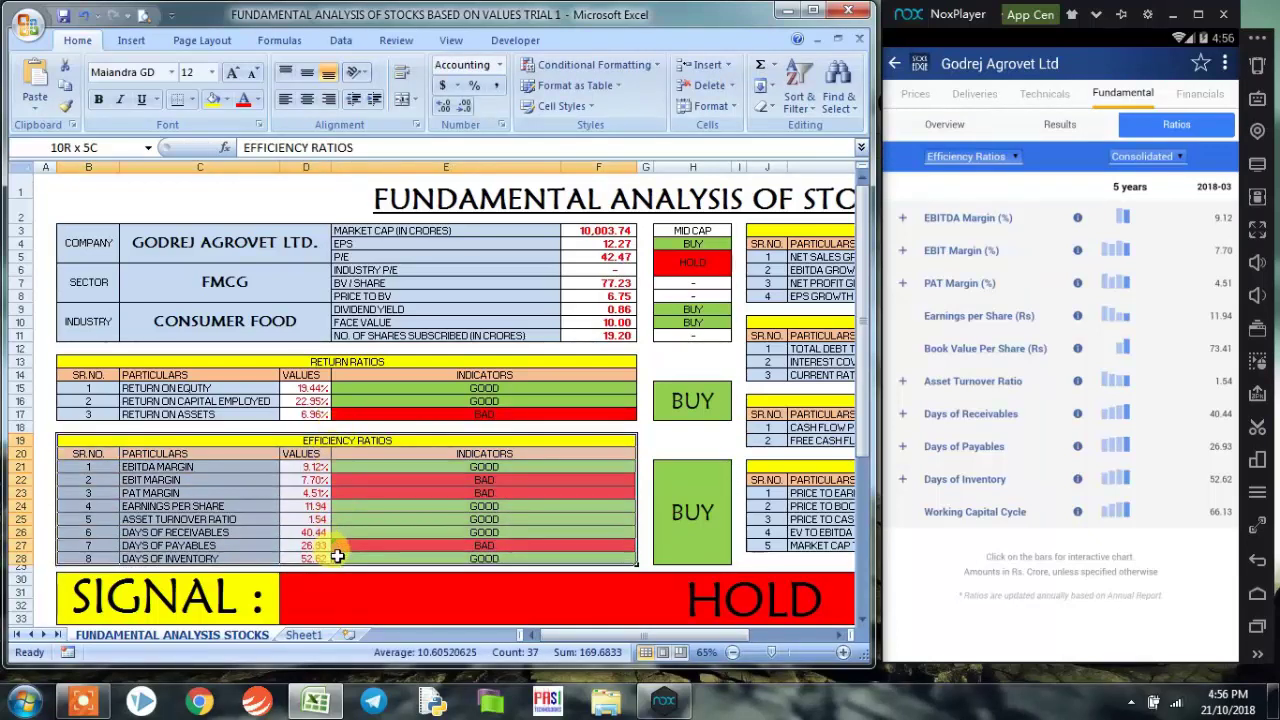
Check the efficiency BUY formula, then show Growth Ratios in StockEdge.
{"action": "left_click", "coordinate": [749, 520]}
{"action": "left_click", "coordinate": [690, 514]}
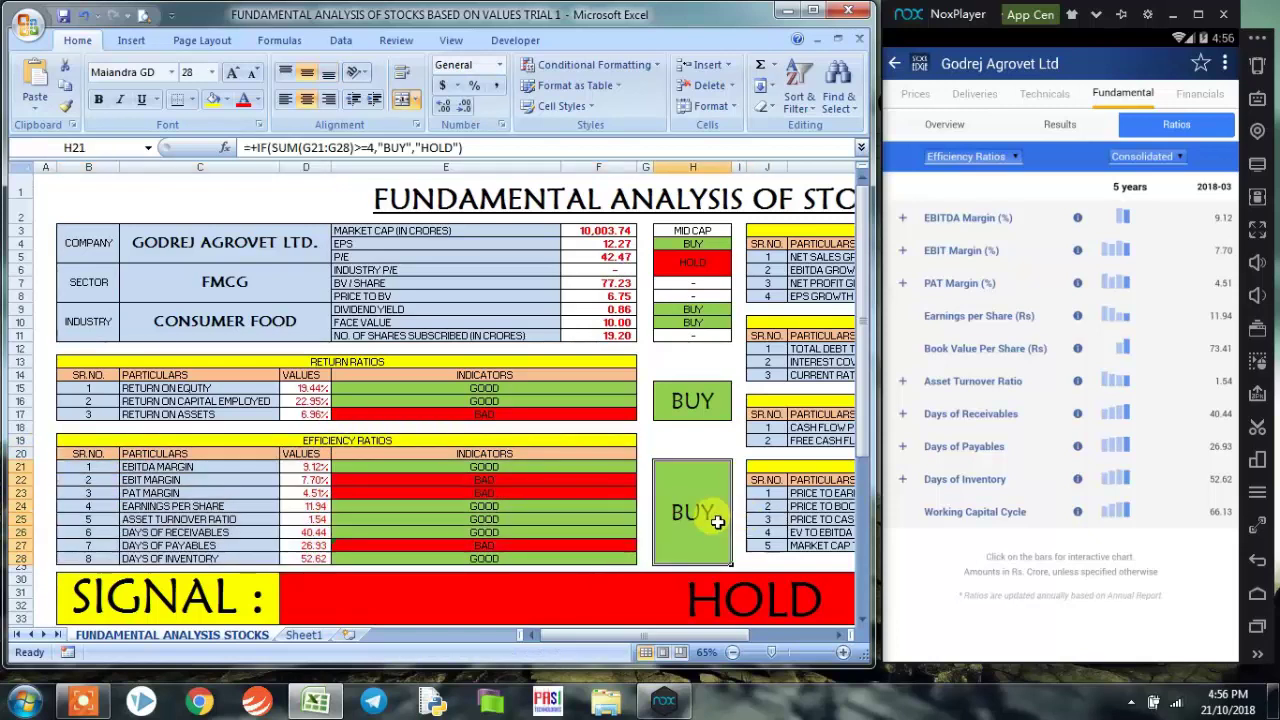
{"action": "left_click_drag", "start_coordinate": [675, 637], "coordinate": [800, 637]}
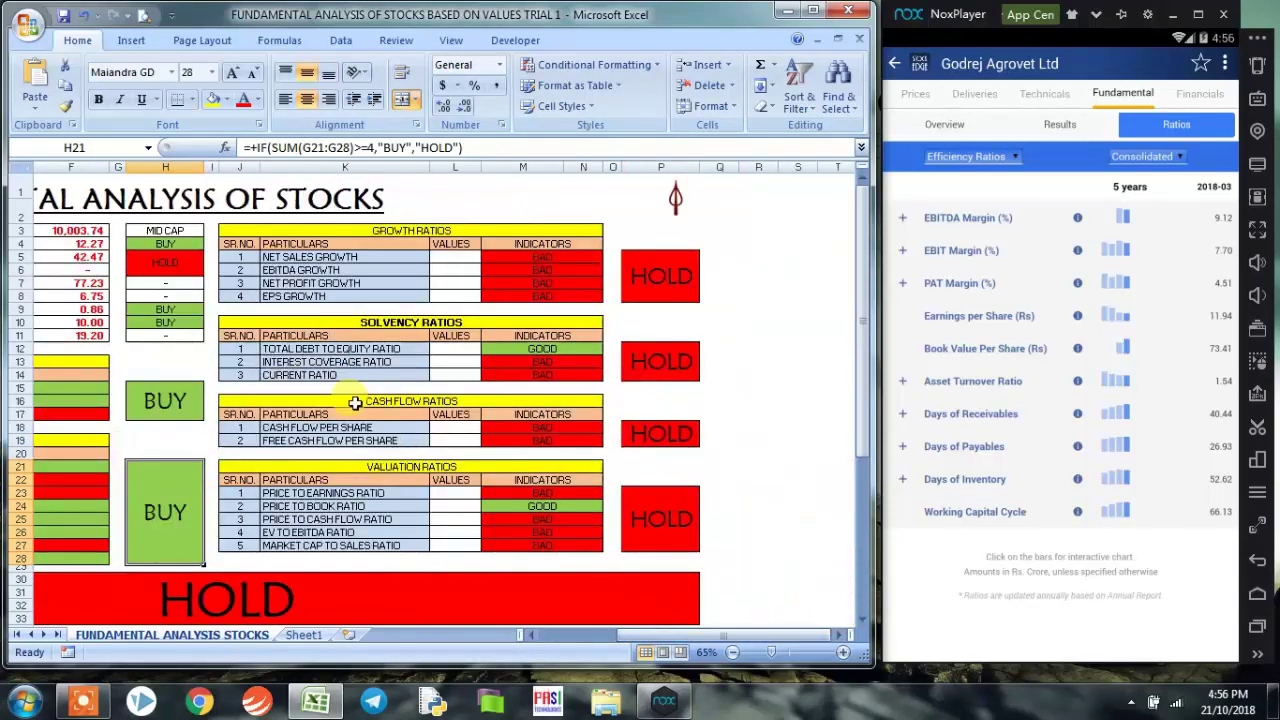
{"action": "left_click", "coordinate": [420, 231]}
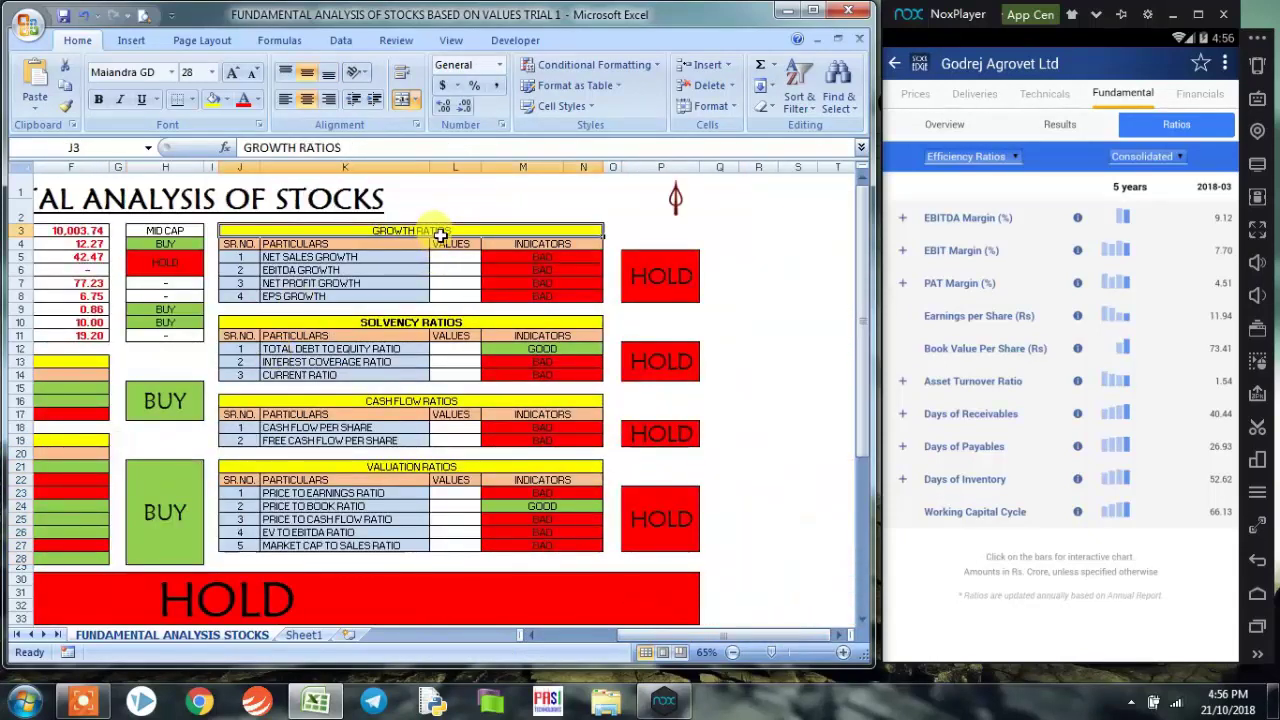
{"action": "left_click", "coordinate": [996, 156]}
{"action": "left_click", "coordinate": [968, 339]}
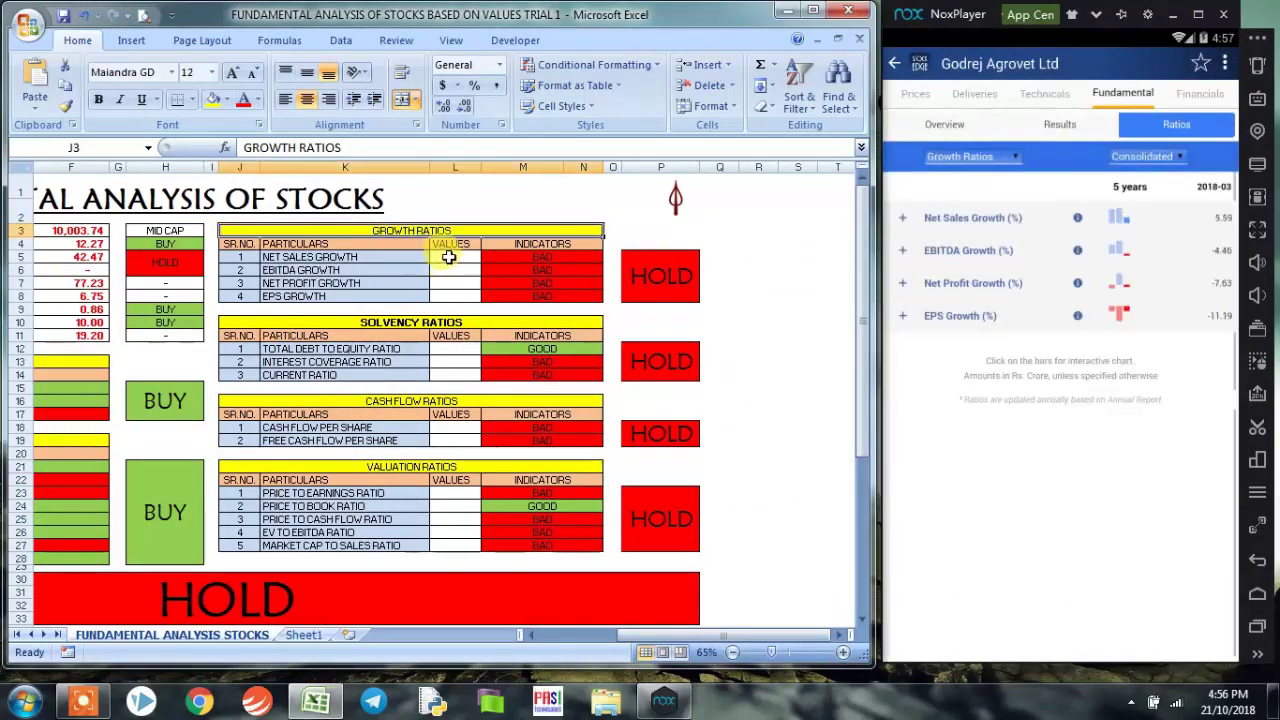
Enter growth values 5.59, -4.46, -7.63 and -11.19 in L5:L8 and check the HOLD formula.
{"action": "left_click", "coordinate": [449, 257]}
{"action": "type", "text": "5.5"}
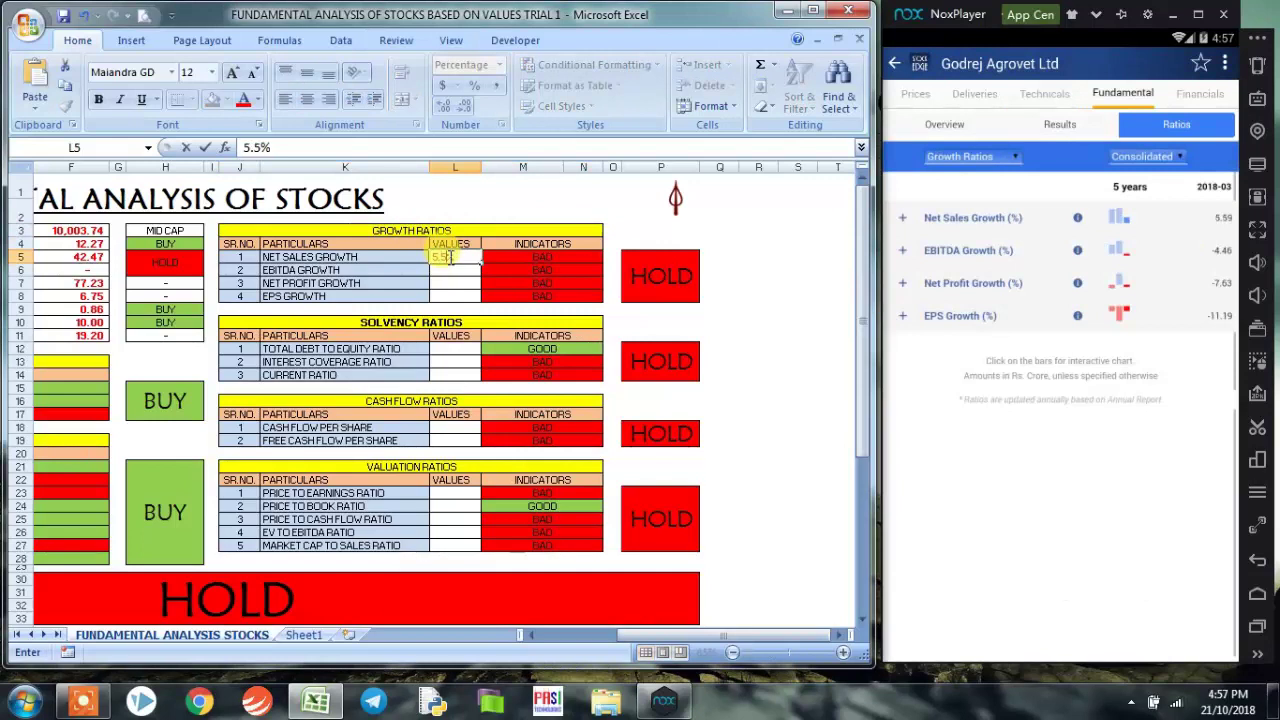
{"action": "key", "text": "Return"}
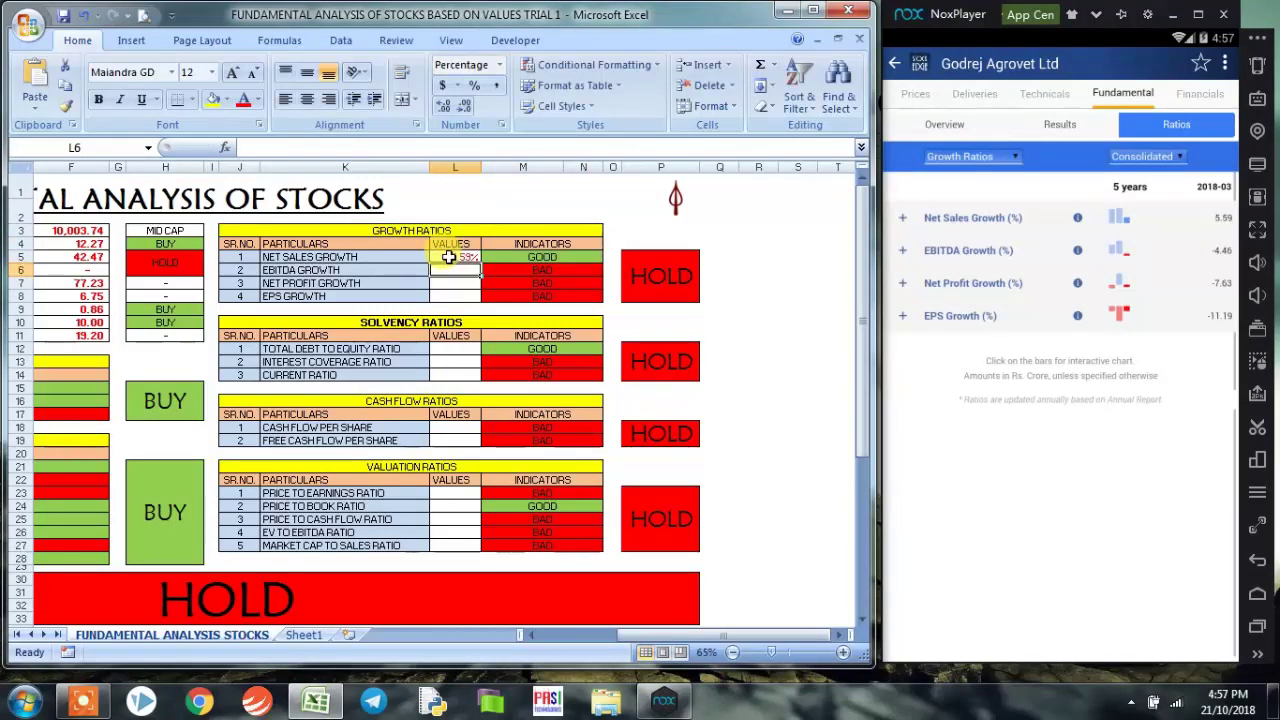
{"action": "type", "text": "-4."}
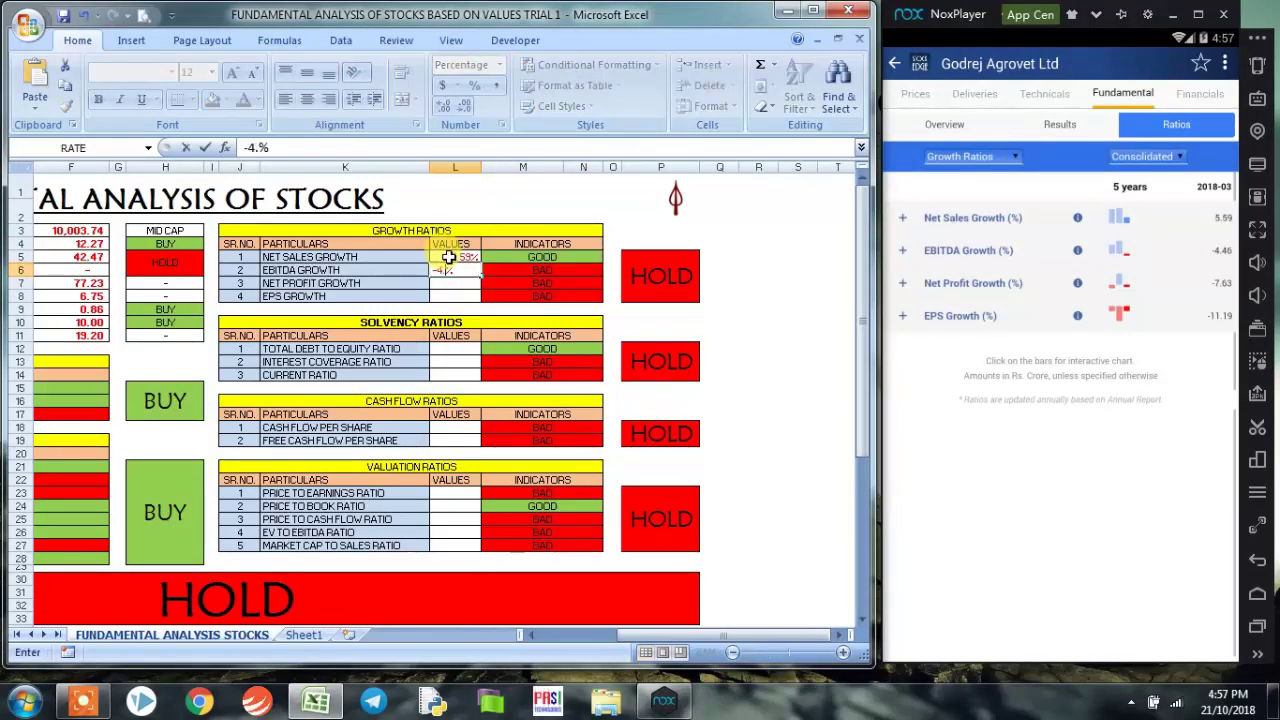
{"action": "type", "text": "46"}
{"action": "key", "text": "Return"}
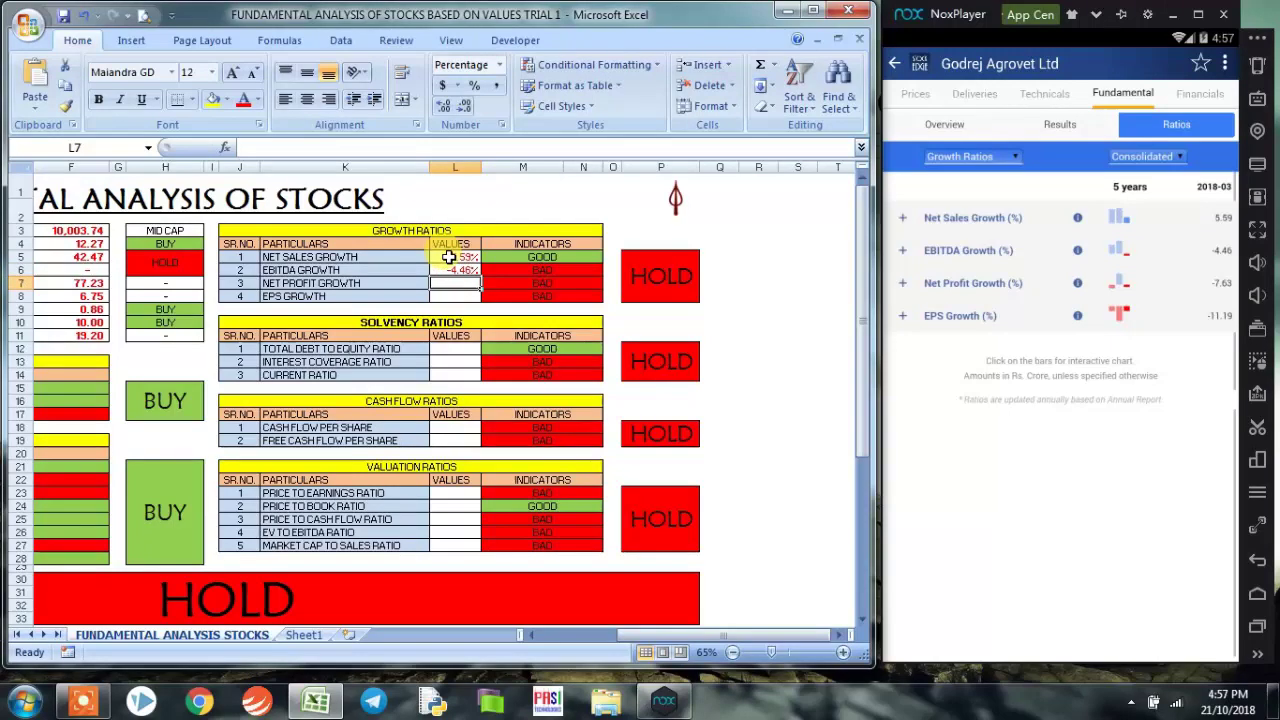
{"action": "type", "text": "-7.63"}
{"action": "key", "text": "Return"}
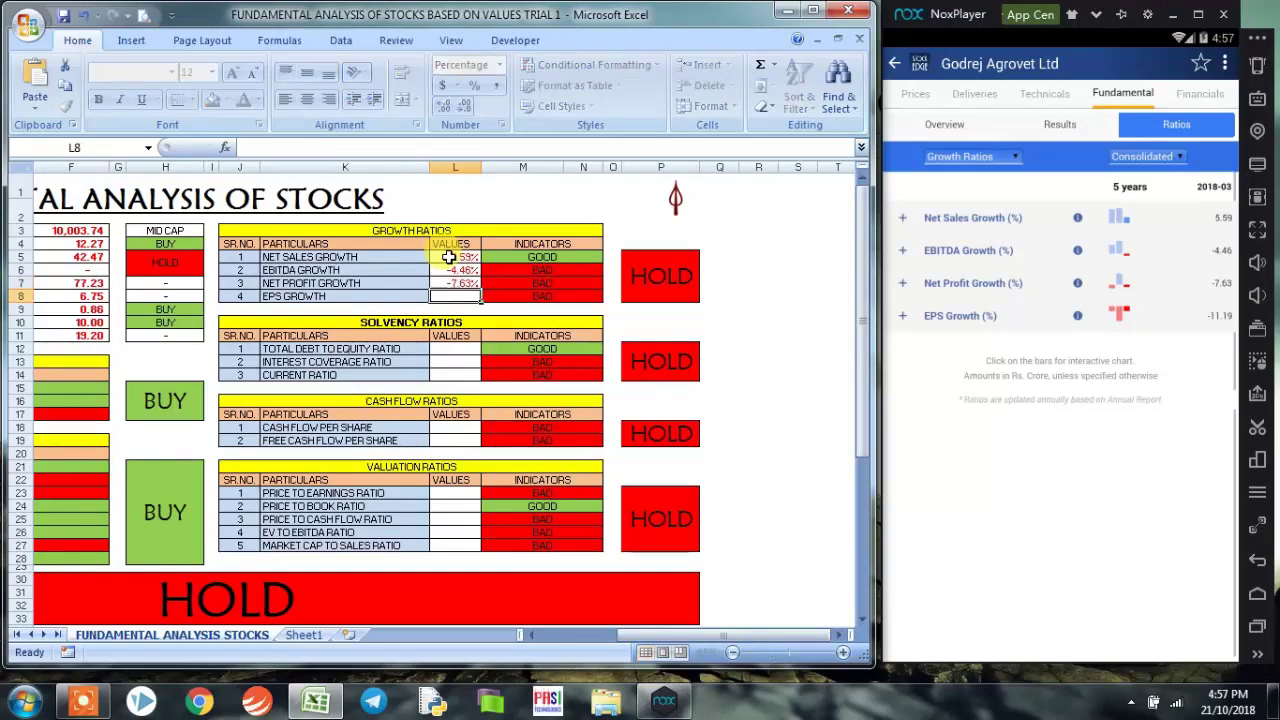
{"action": "type", "text": "-"}
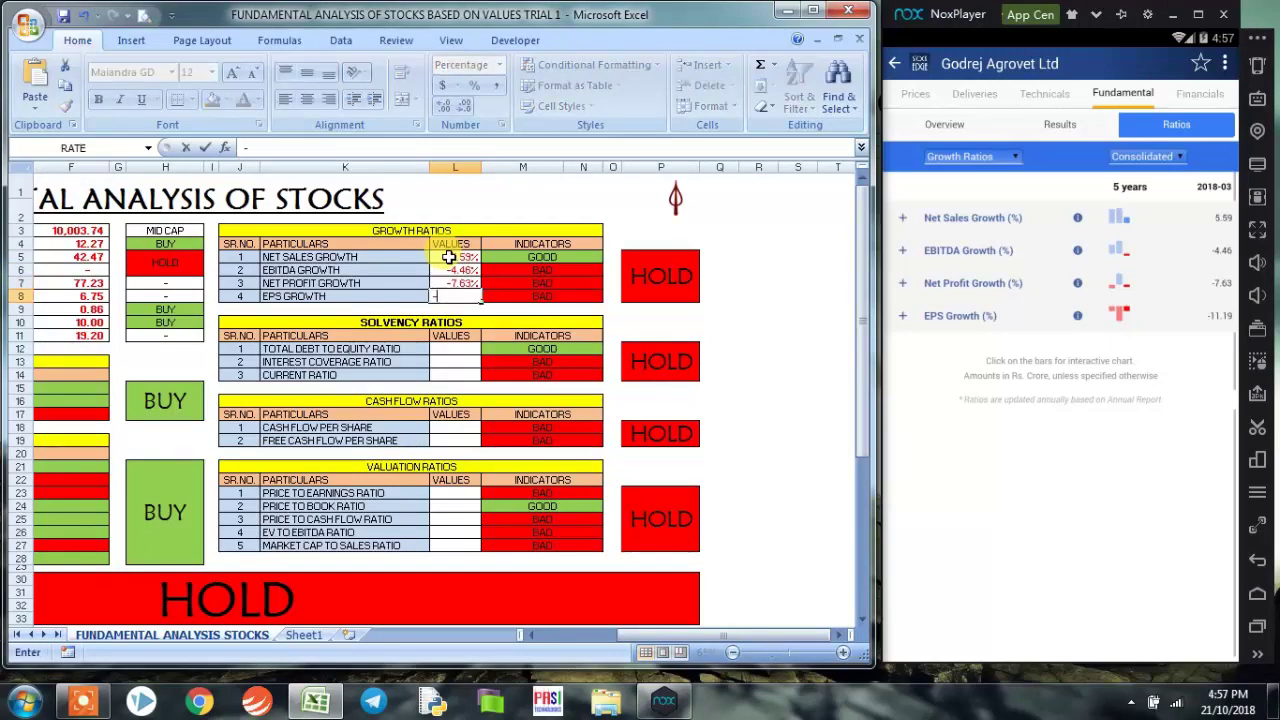
{"action": "type", "text": "11.19"}
{"action": "key", "text": "Return"}
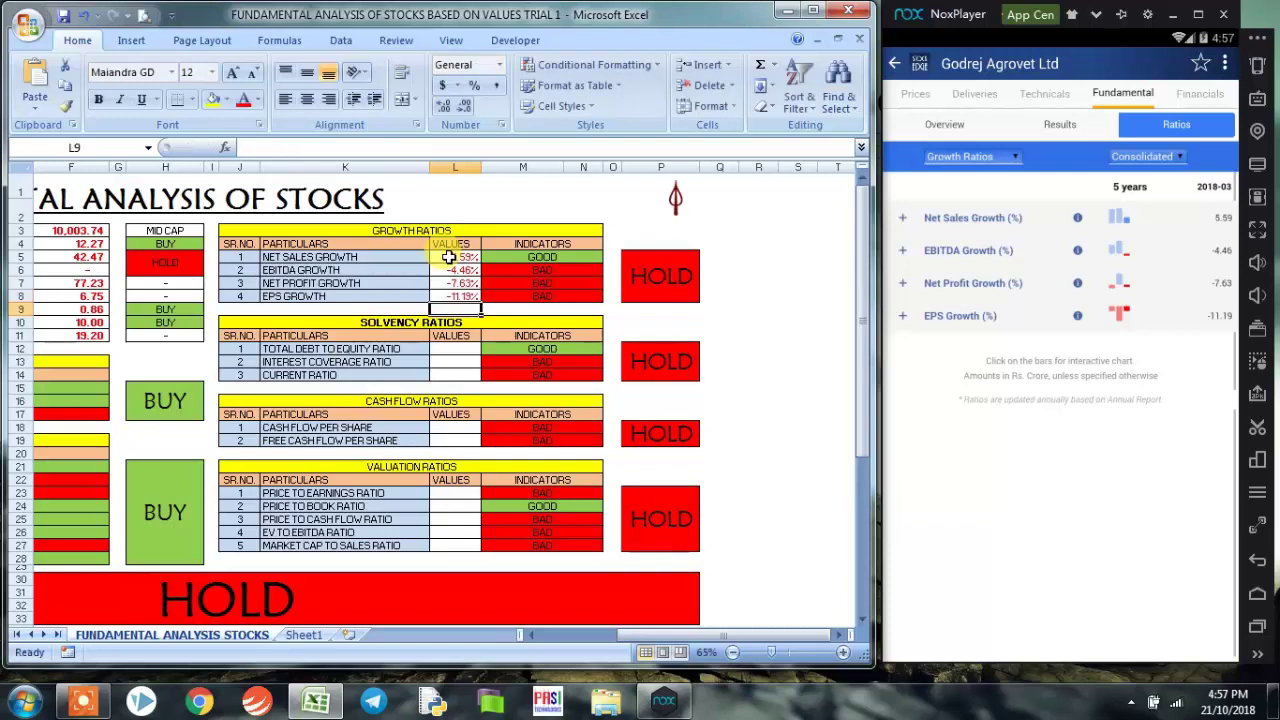
{"action": "key", "text": "Up"}
{"action": "left_click_drag", "start_coordinate": [459, 230], "coordinate": [452, 291]}
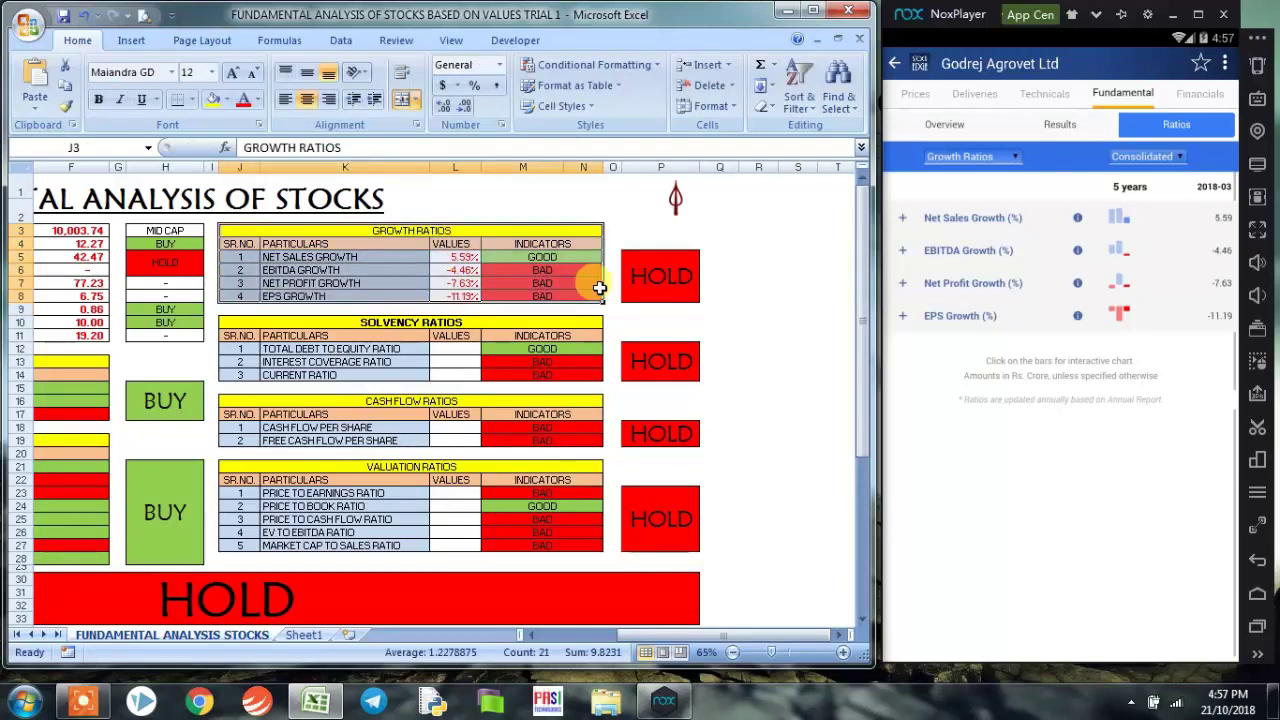
{"action": "left_click", "coordinate": [658, 278]}
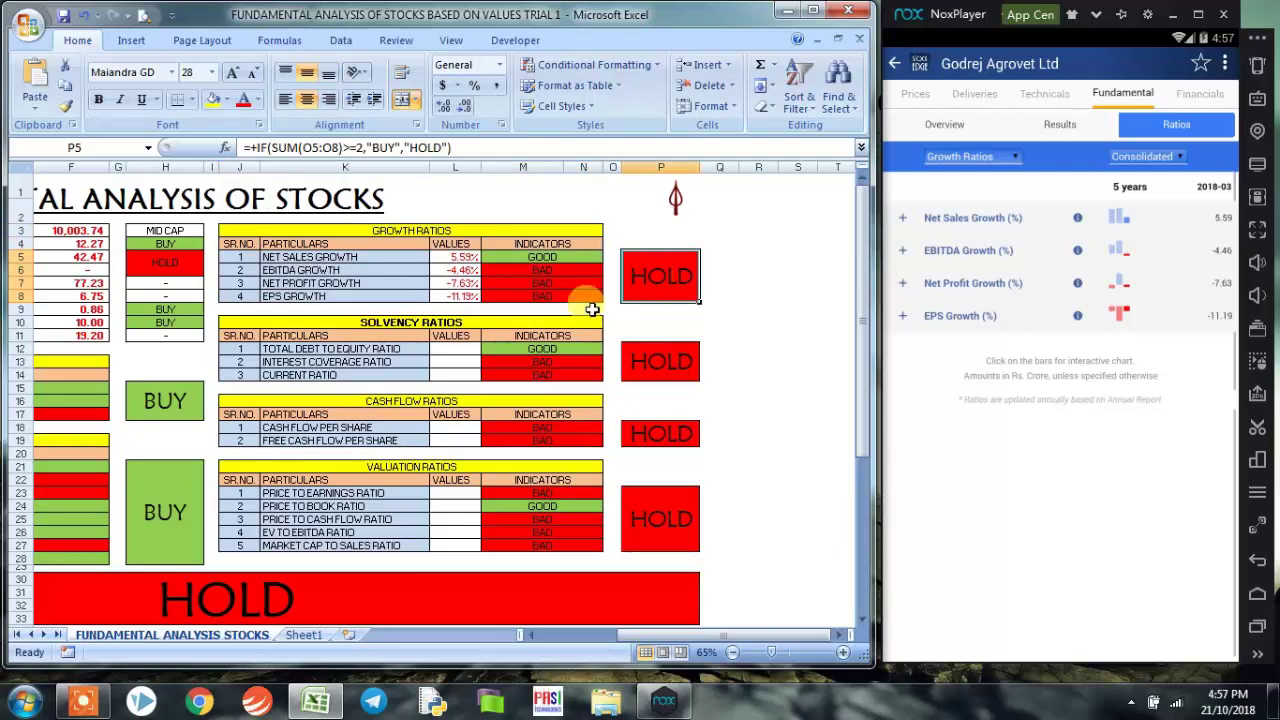
{"action": "left_click", "coordinate": [412, 387]}
Show Solvency Ratios in StockEdge and enter total debt to equity 0.29 in L12.
{"action": "left_click", "coordinate": [428, 325]}
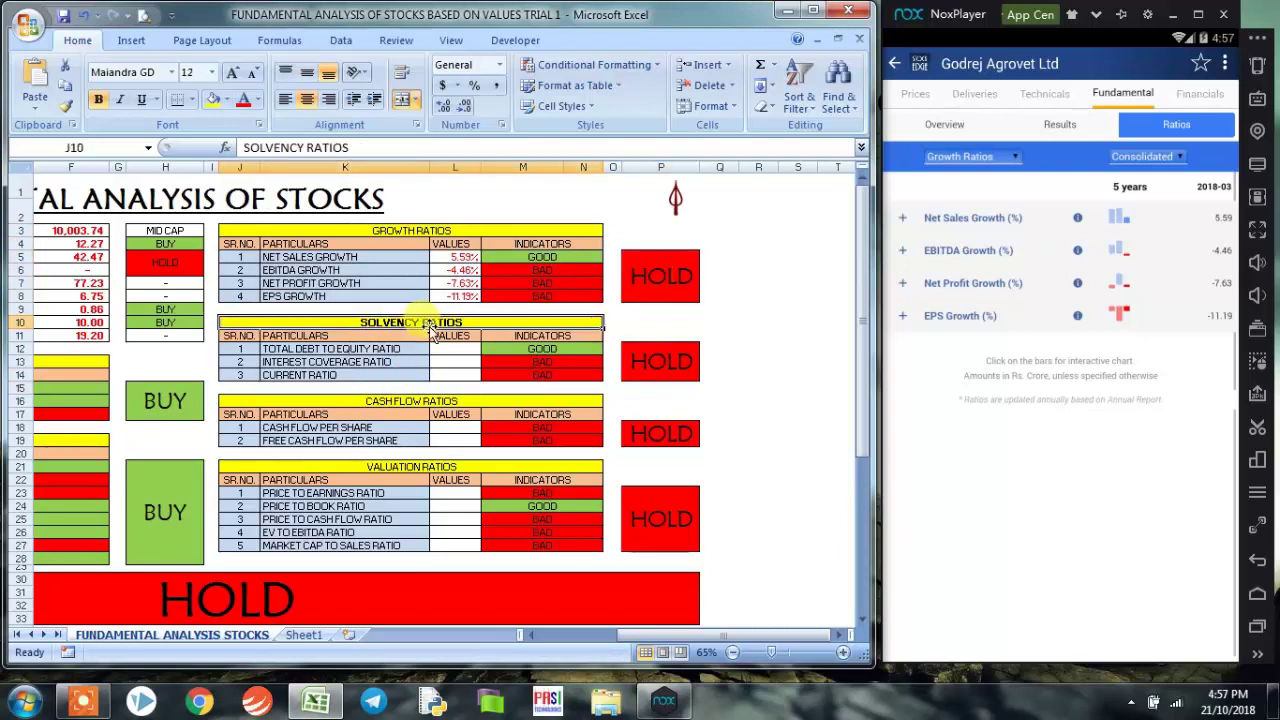
{"action": "left_click", "coordinate": [1015, 163]}
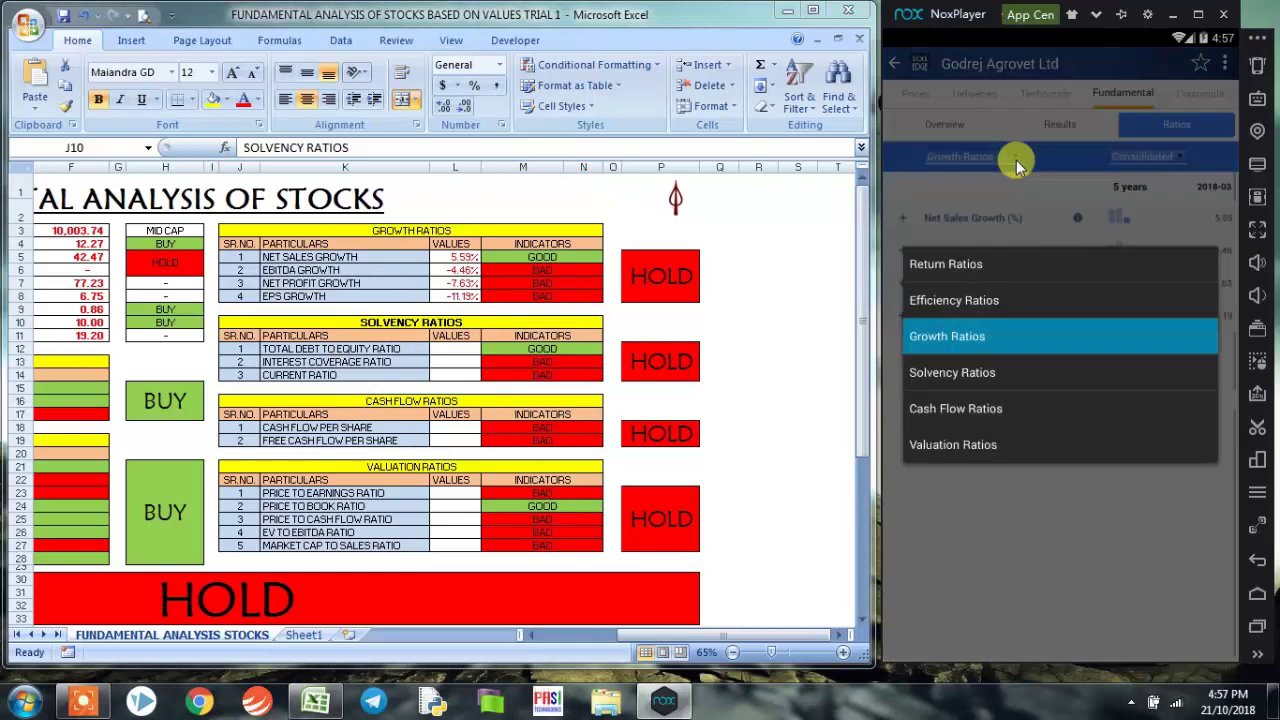
{"action": "left_click", "coordinate": [977, 368]}
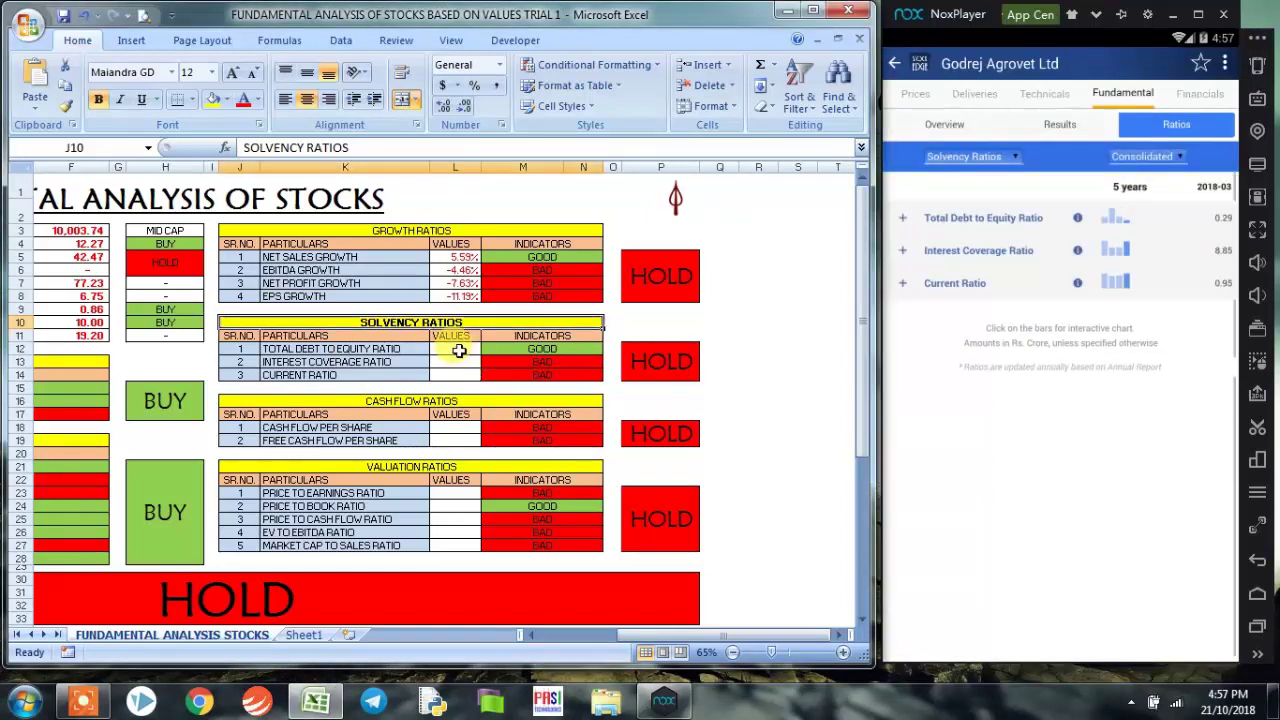
{"action": "left_click", "coordinate": [459, 350]}
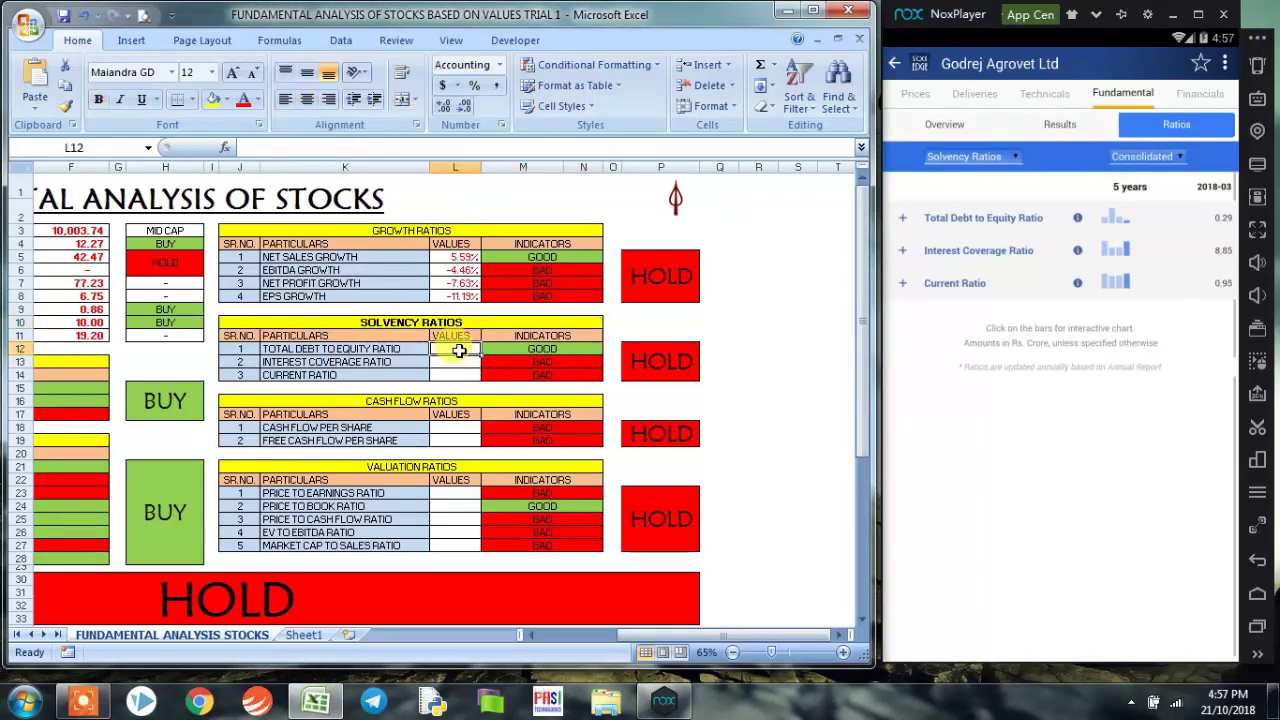
{"action": "type", "text": "0.29"}
{"action": "key", "text": "Return"}
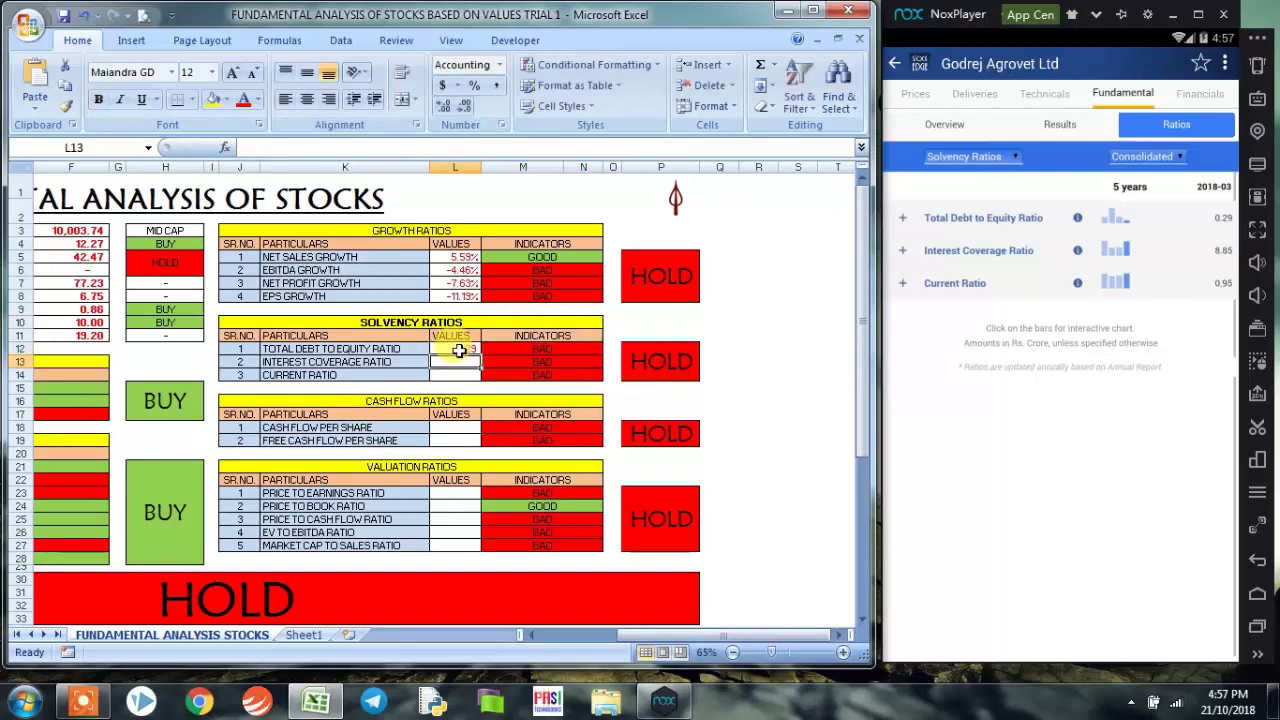
Enter interest coverage 8.85 and current ratio 0.95, then check the solvency HOLD formula.
{"action": "left_click", "coordinate": [1210, 222]}
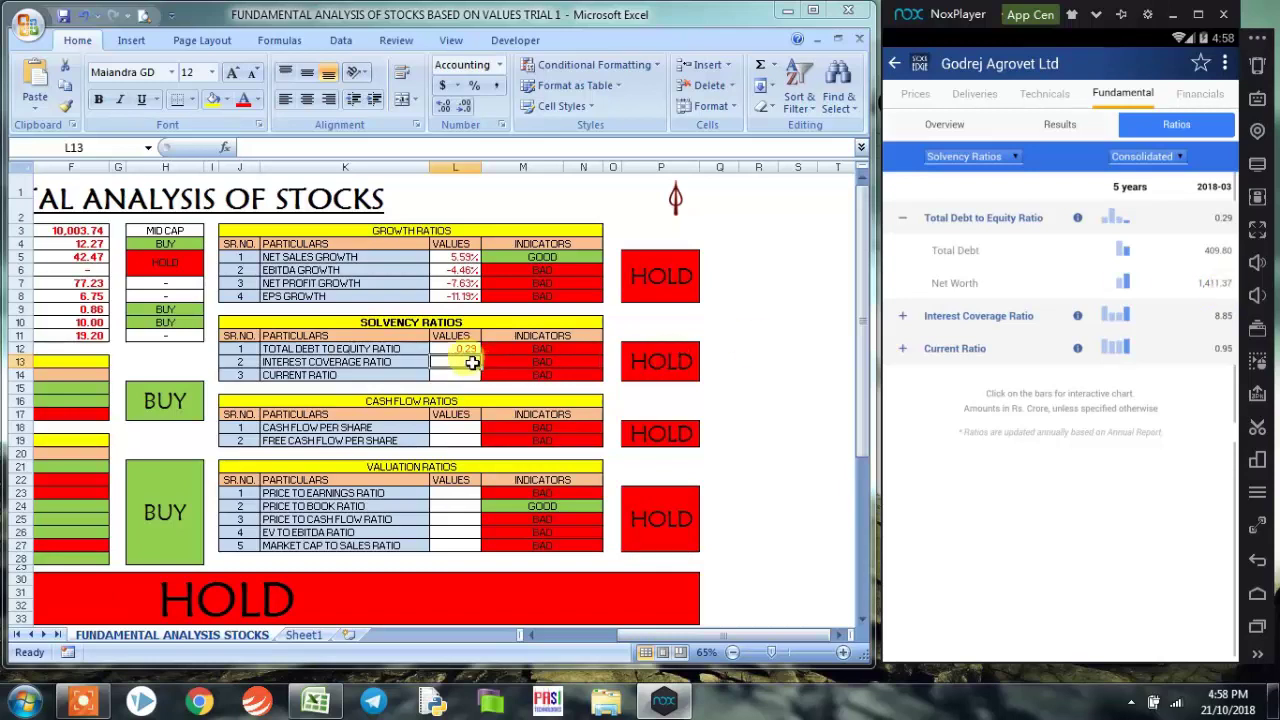
{"action": "left_click", "coordinate": [468, 362]}
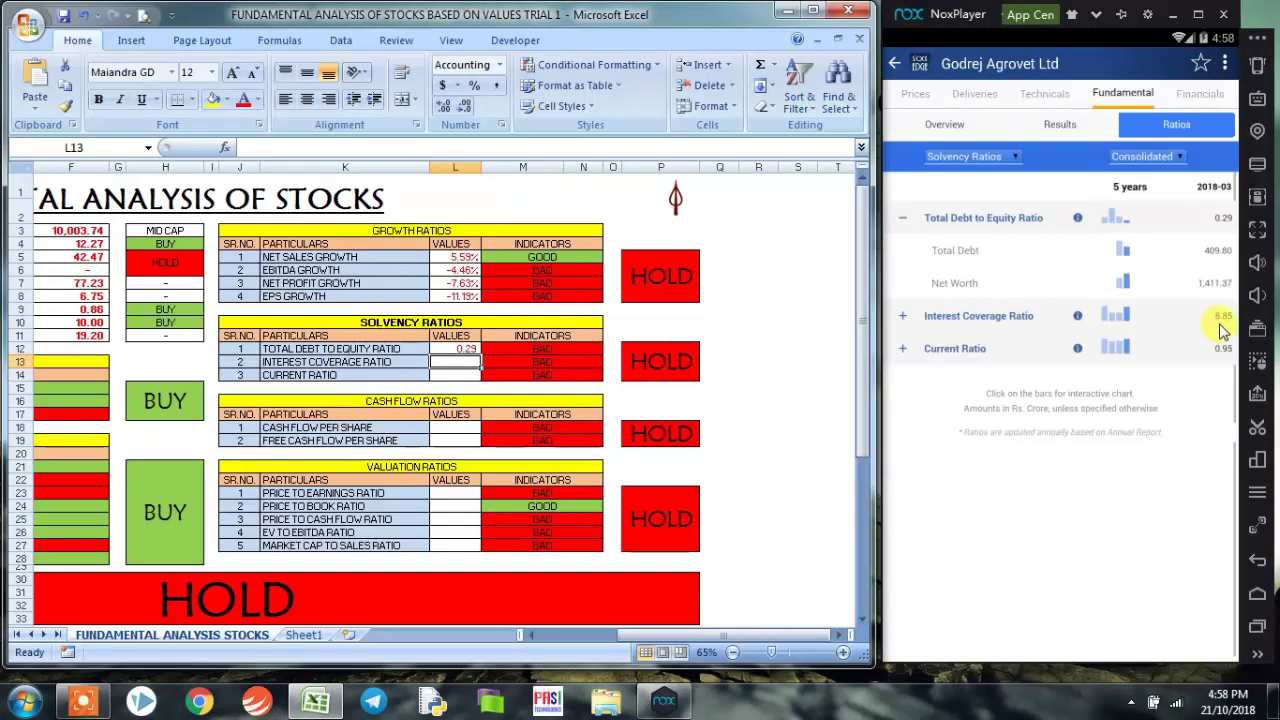
{"action": "type", "text": "8.85"}
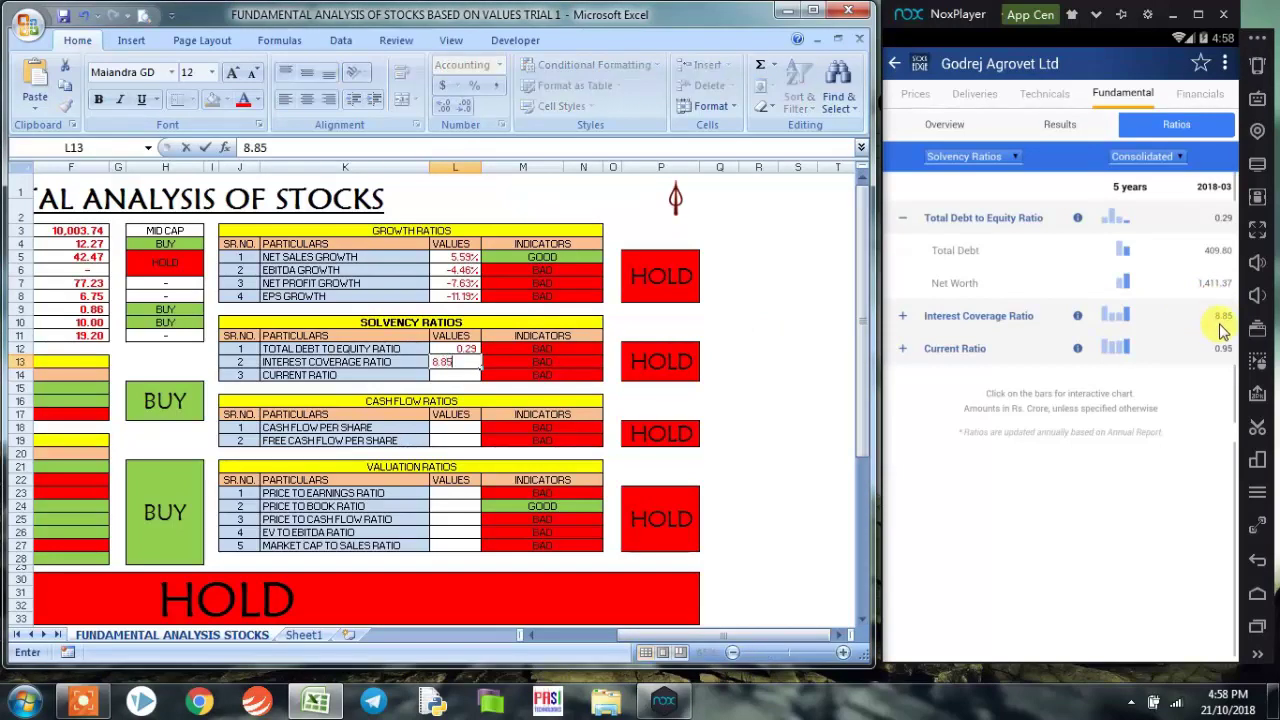
{"action": "key", "text": "Return"}
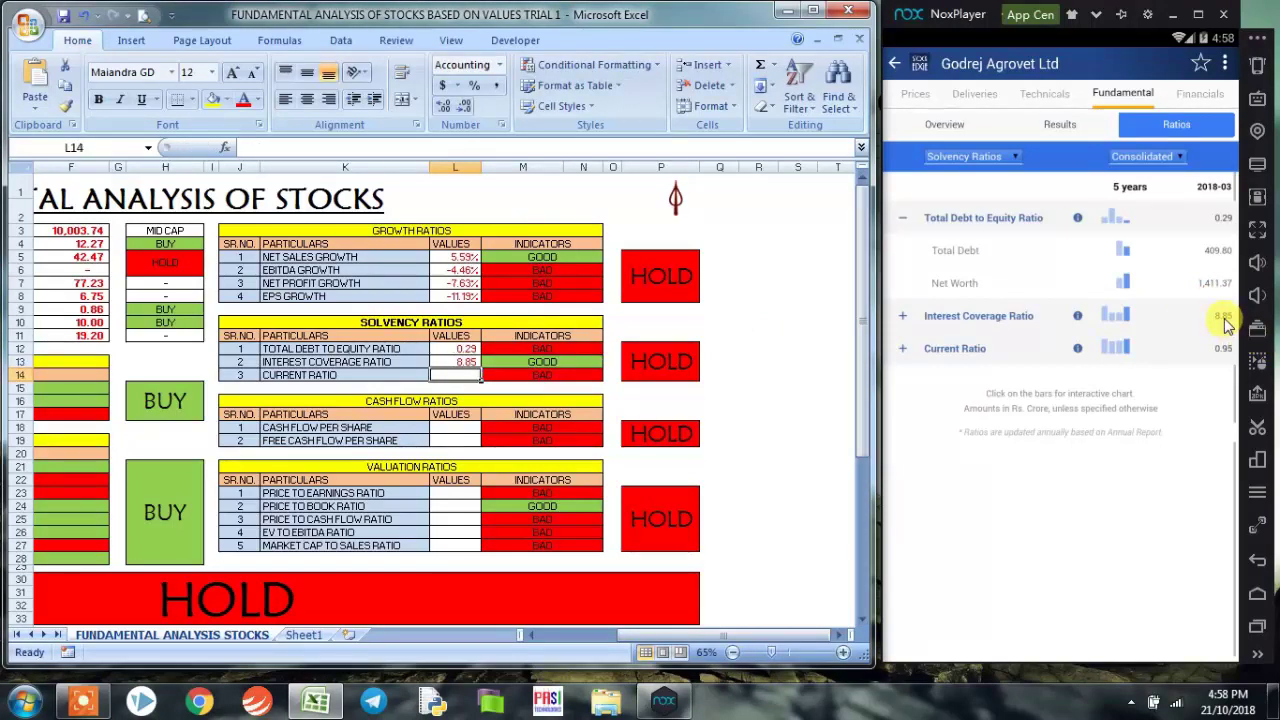
{"action": "left_click", "coordinate": [1224, 320]}
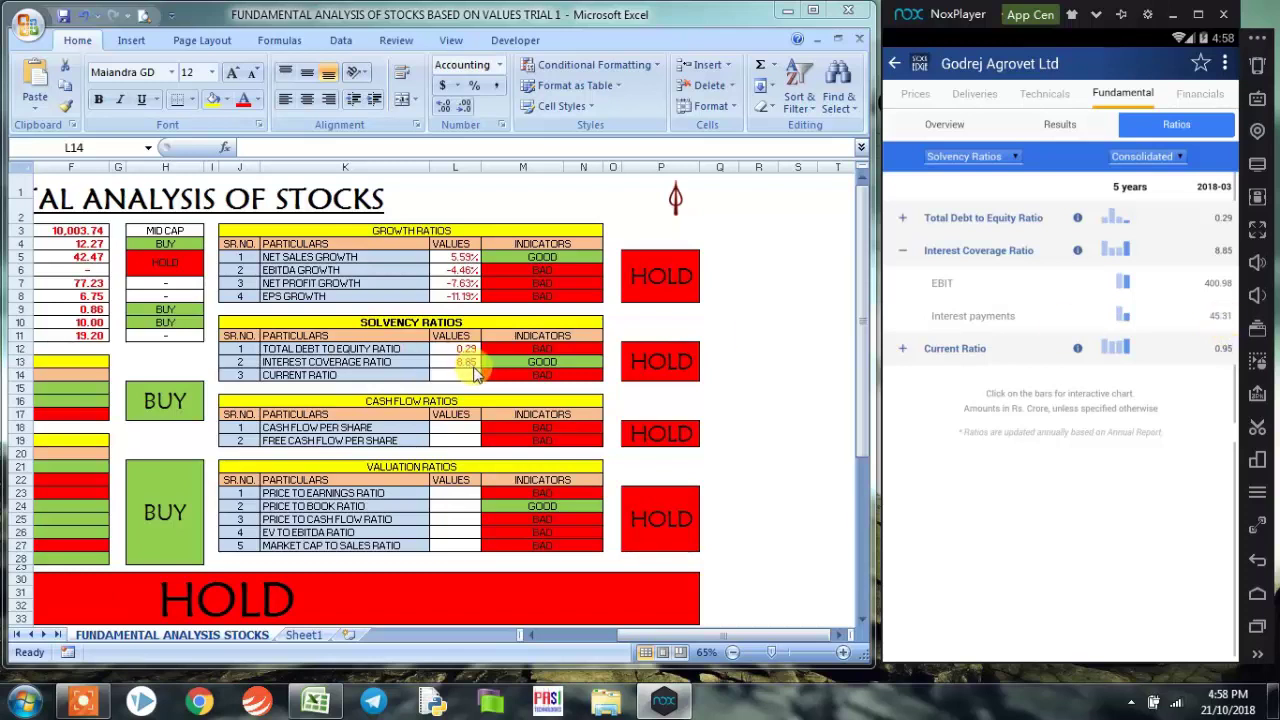
{"action": "left_click", "coordinate": [476, 372]}
{"action": "type", "text": "0."}
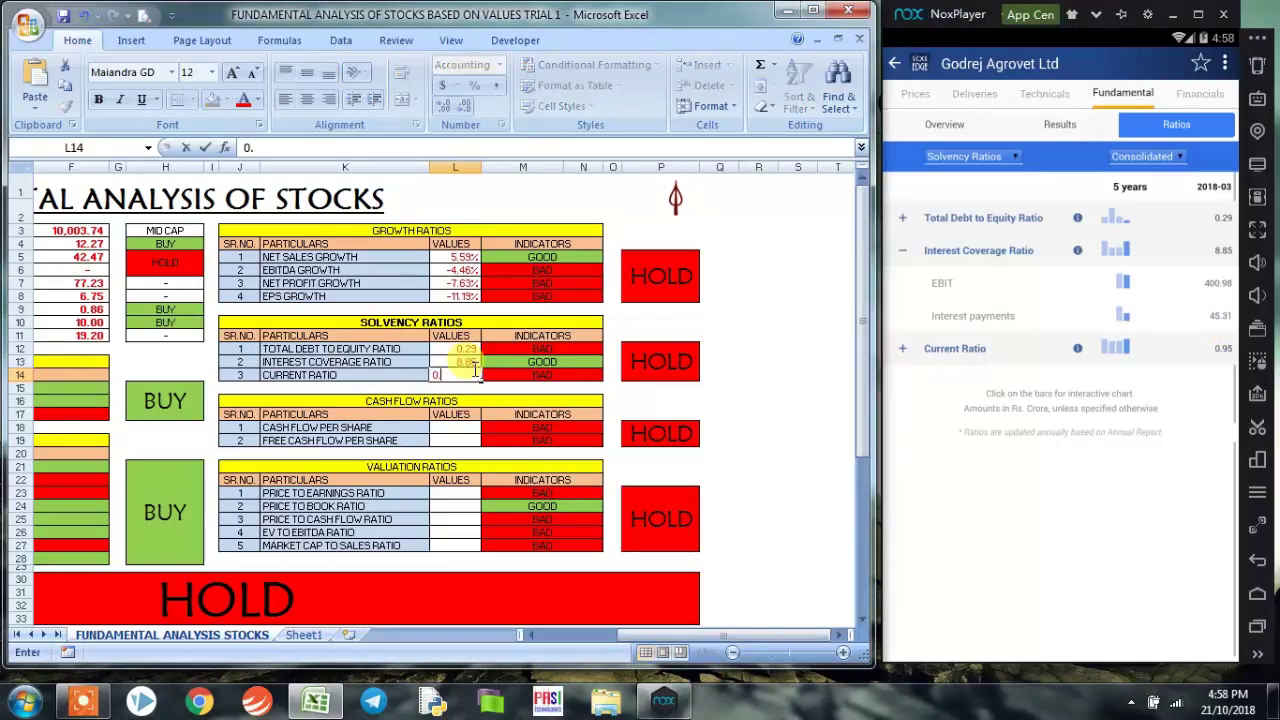
{"action": "type", "text": "95"}
{"action": "key", "text": "Return"}
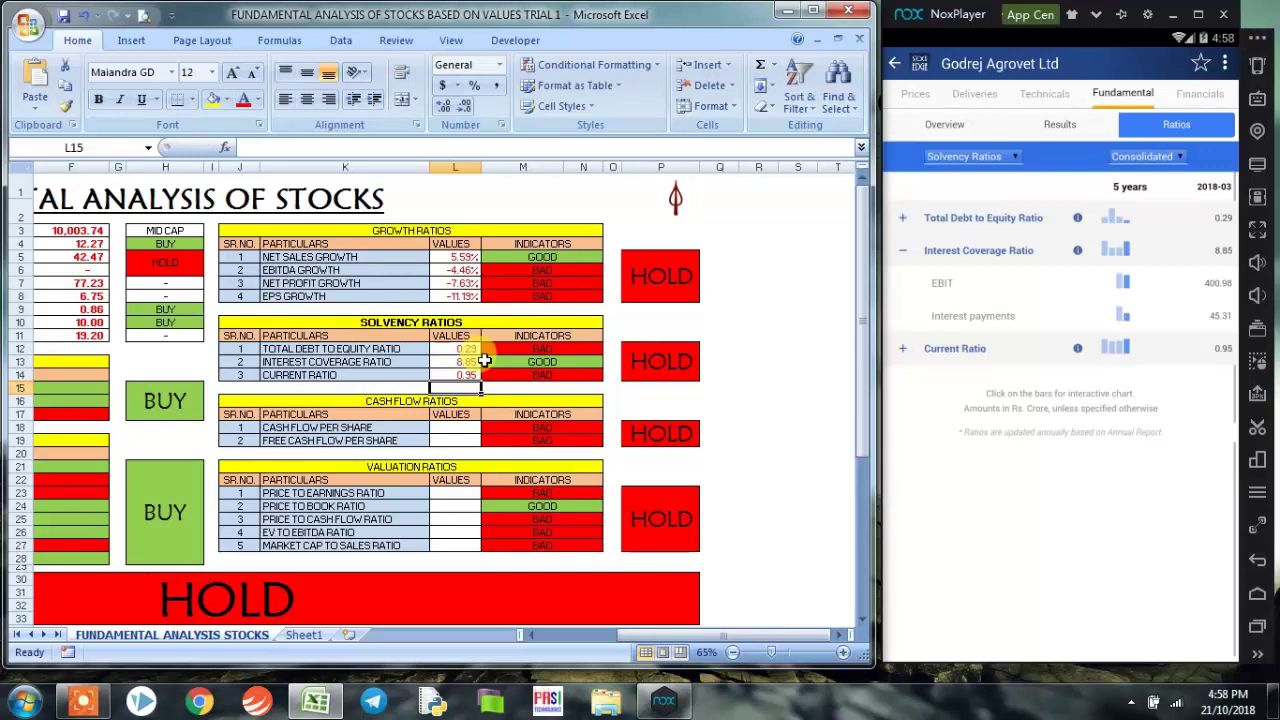
{"action": "left_click", "coordinate": [532, 323]}
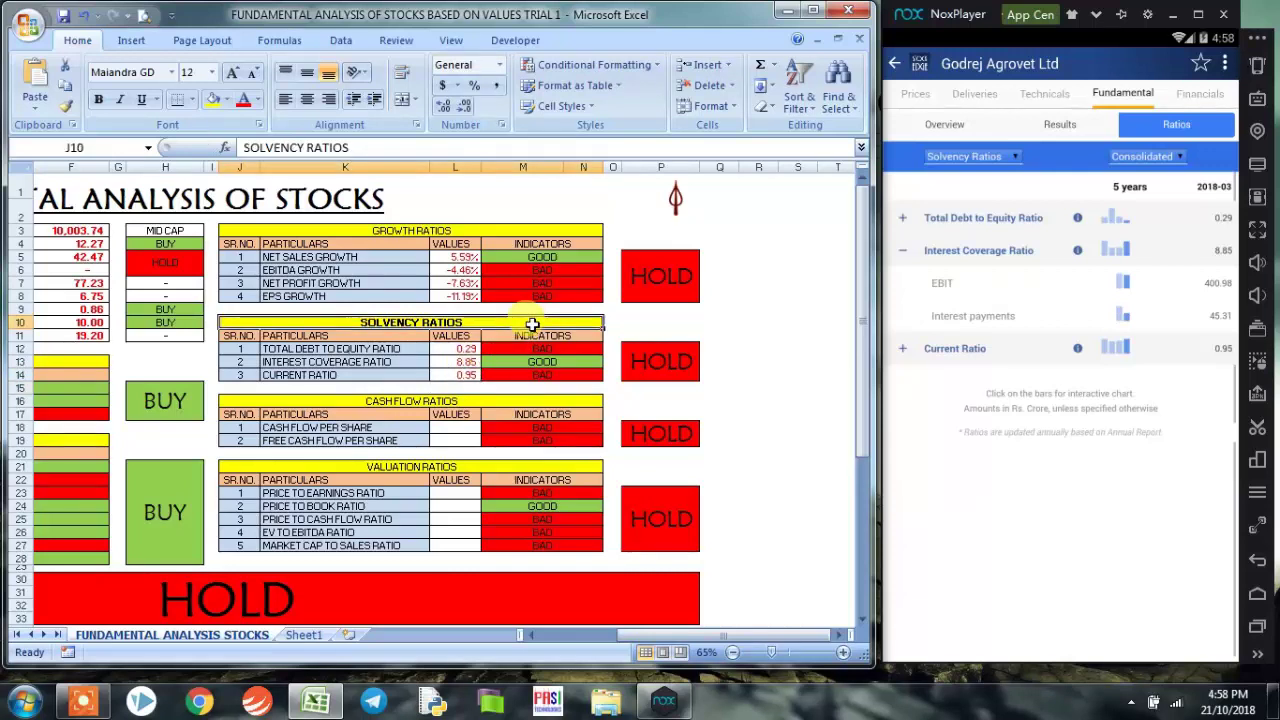
{"action": "left_click_drag", "start_coordinate": [532, 323], "coordinate": [531, 374]}
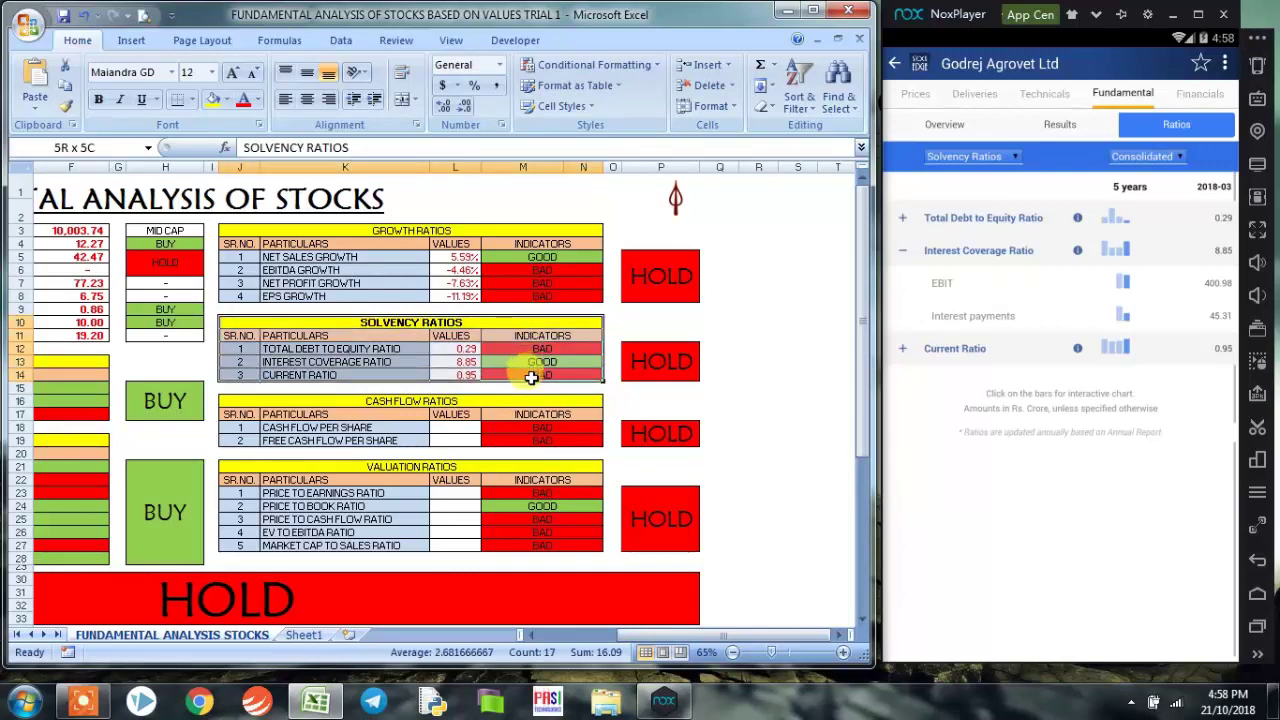
{"action": "left_click", "coordinate": [651, 364]}
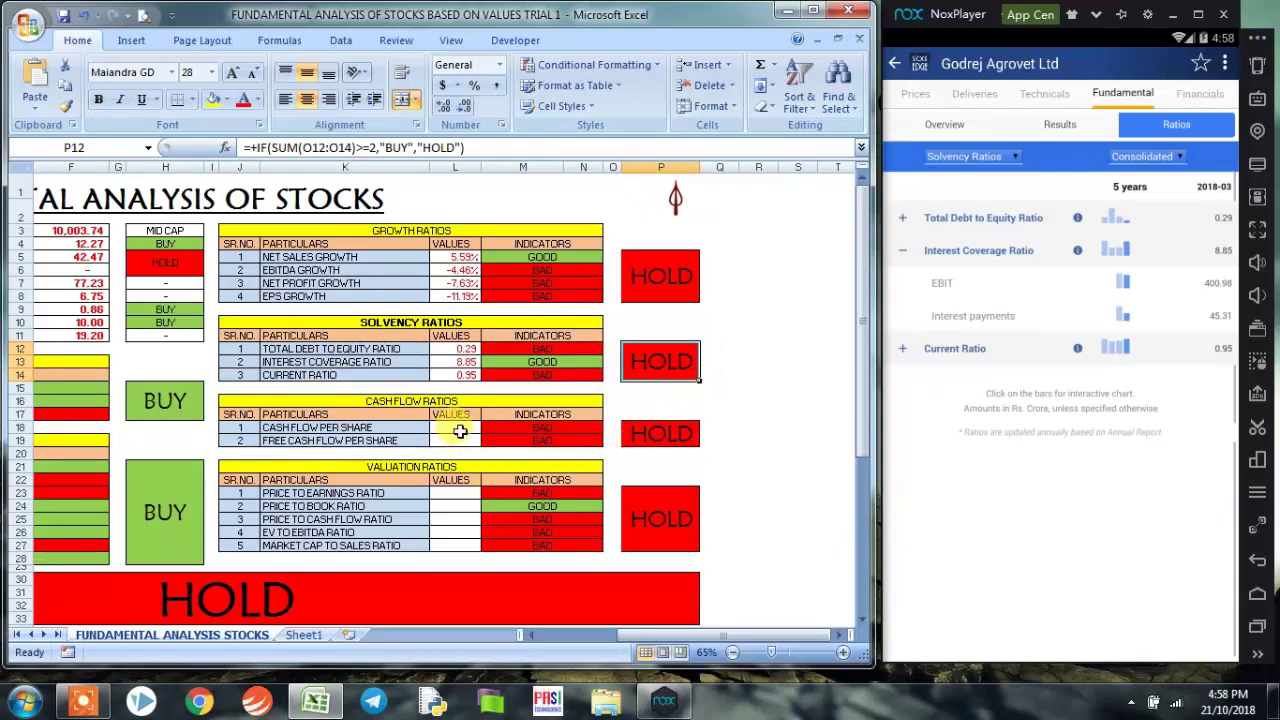
Switch StockEdge to Cash Flow Ratios, enter 18.43 and 1.44 in L18:L19, and check the BUY formula.
{"action": "left_click", "coordinate": [455, 401]}
{"action": "left_click", "coordinate": [1005, 165]}
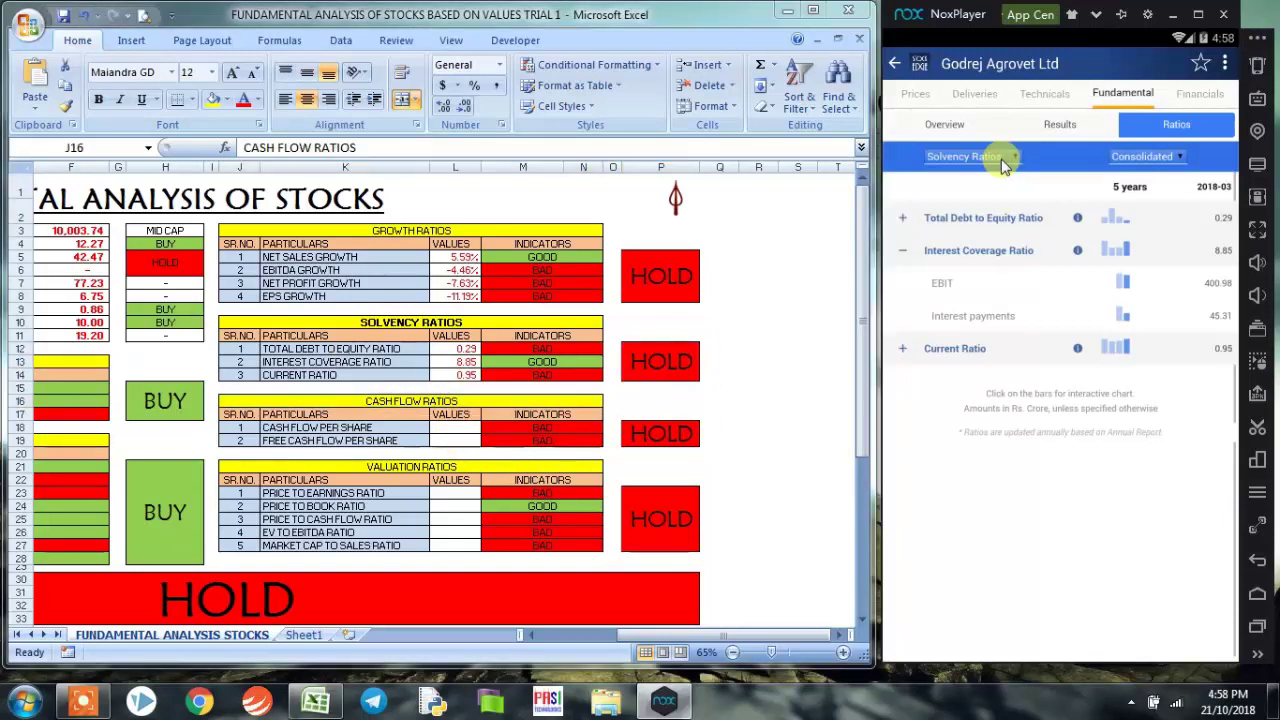
{"action": "left_click", "coordinate": [958, 408]}
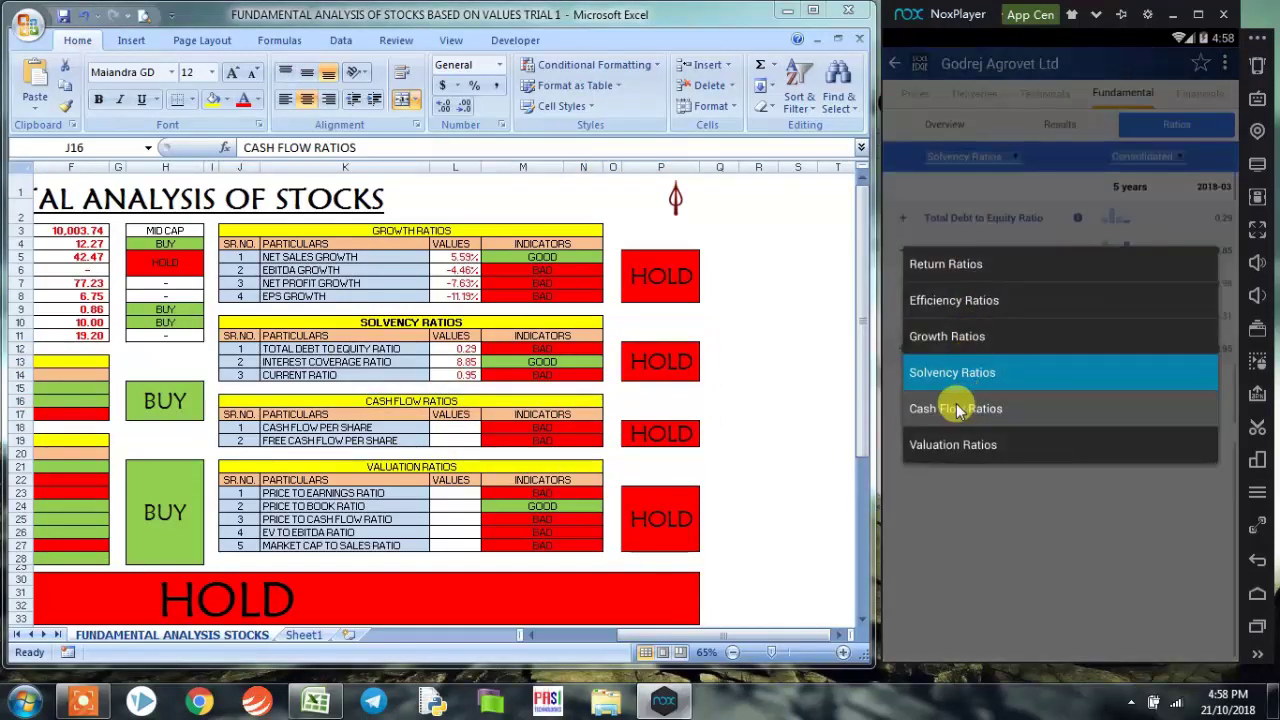
{"action": "left_click", "coordinate": [460, 432]}
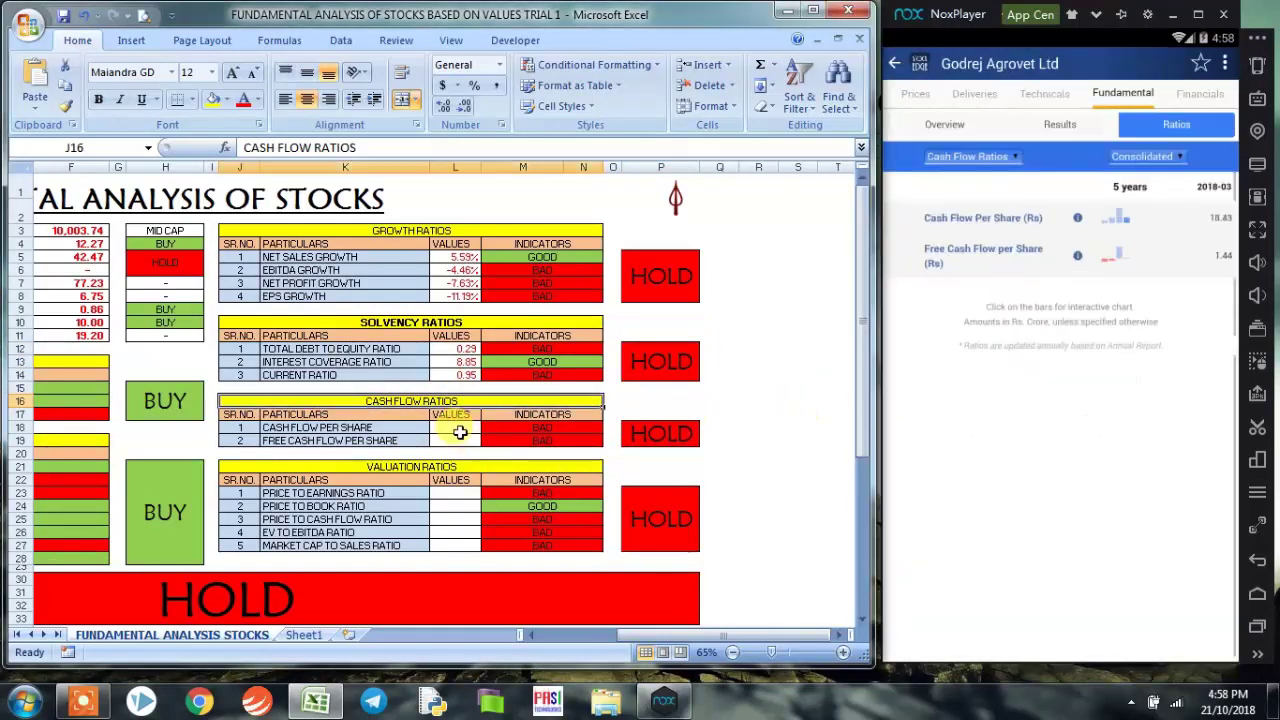
{"action": "left_click", "coordinate": [465, 427]}
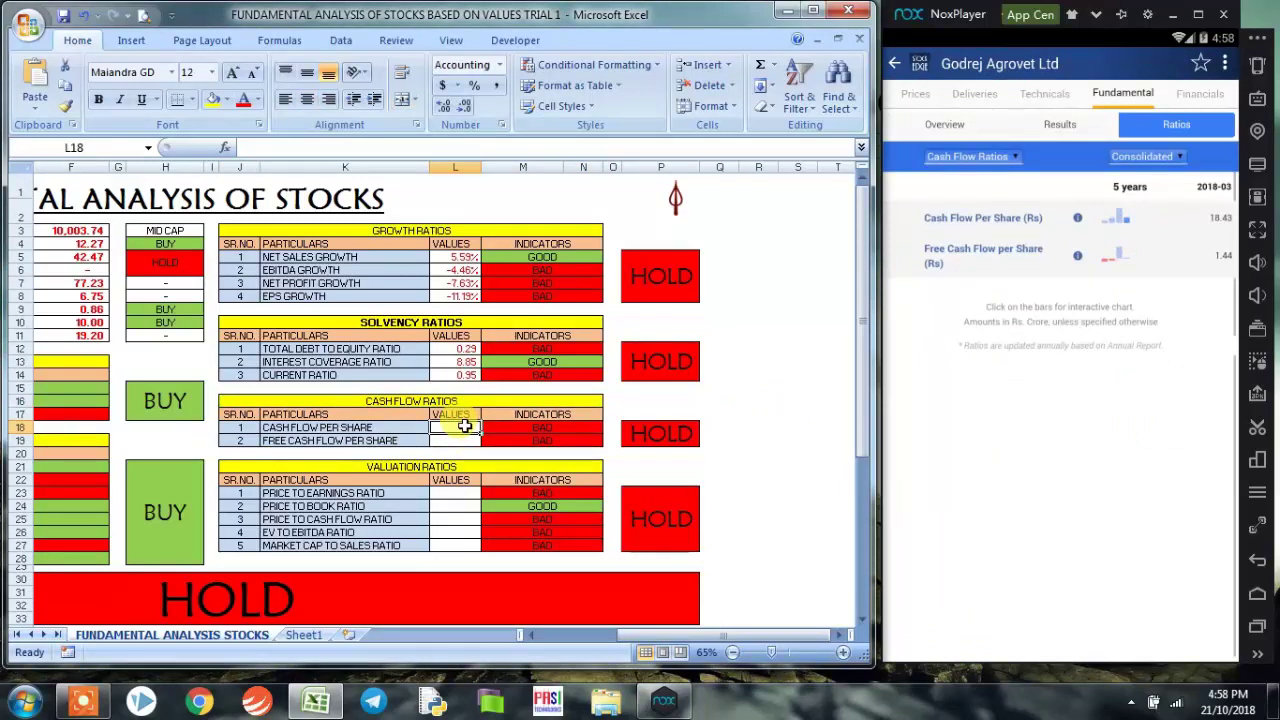
{"action": "type", "text": "18.43"}
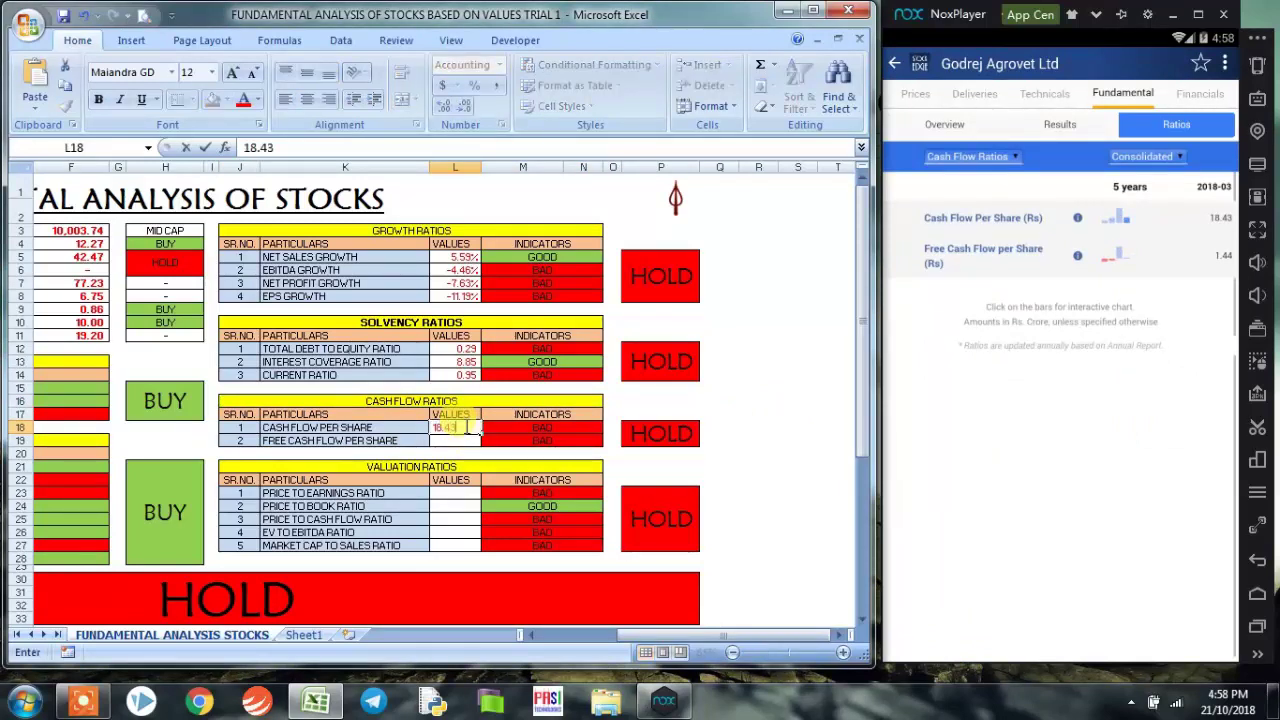
{"action": "key", "text": "Return"}
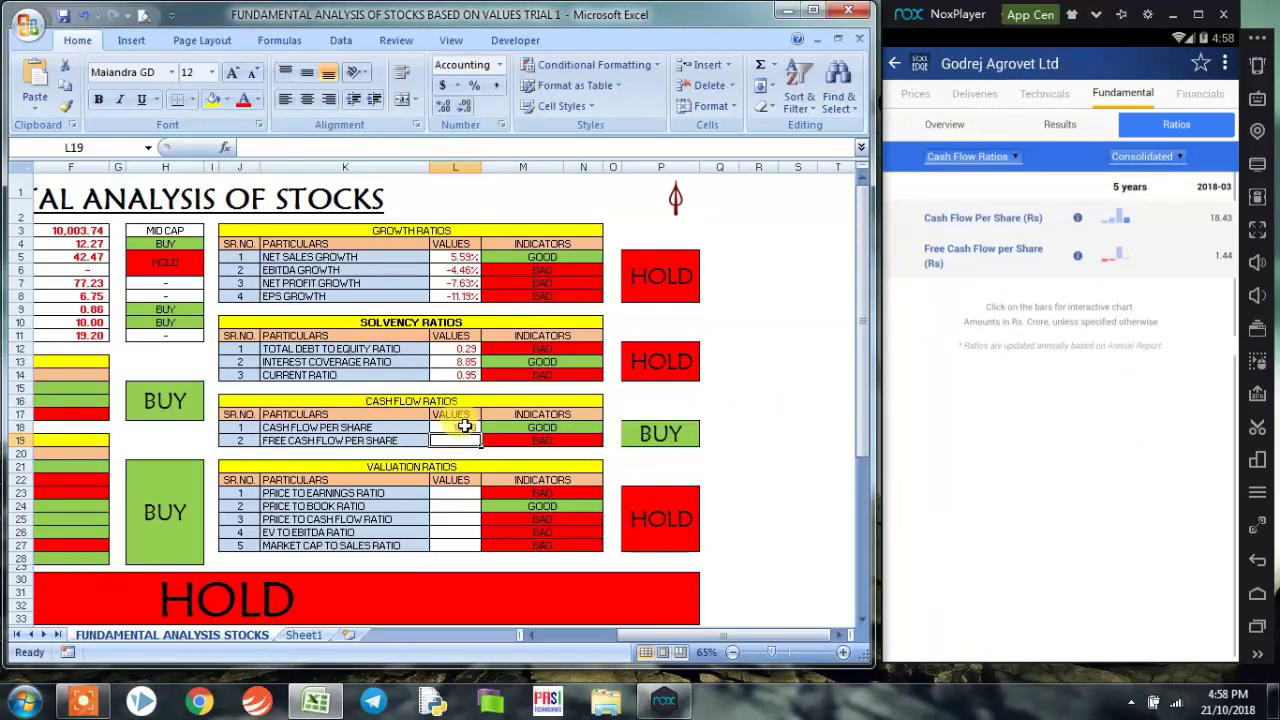
{"action": "type", "text": "1."}
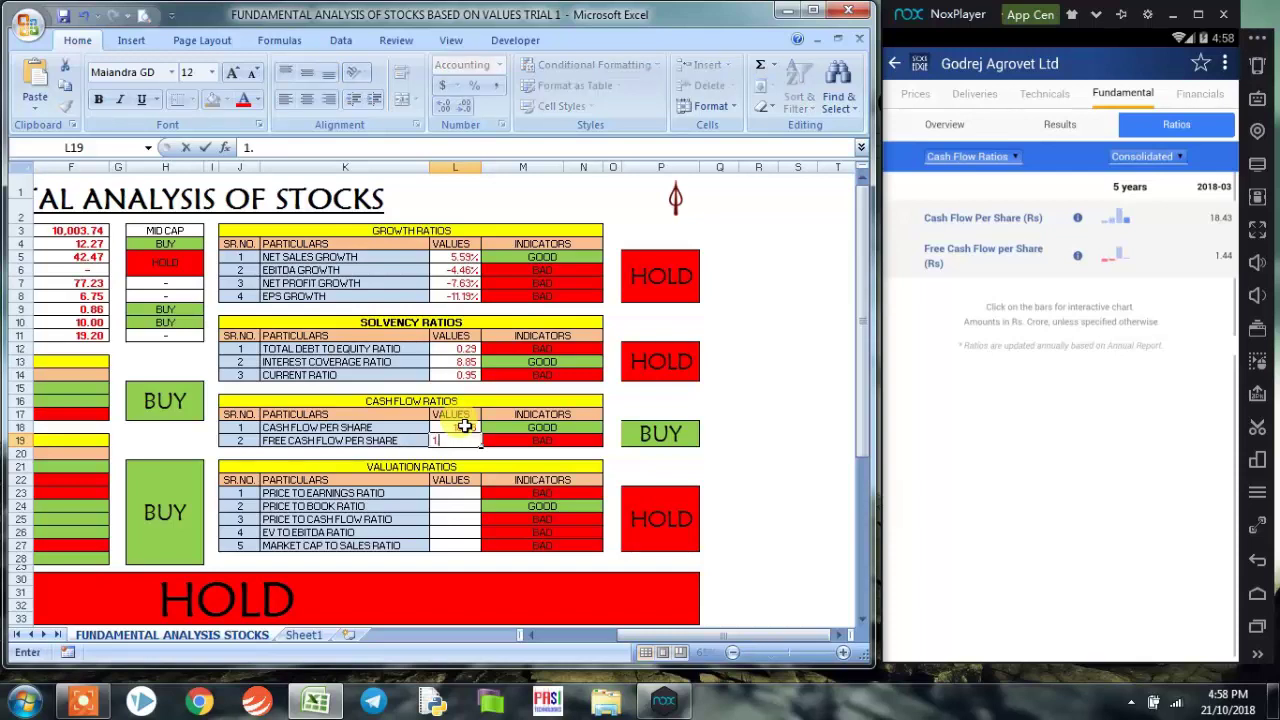
{"action": "type", "text": "44"}
{"action": "key", "text": "Return"}
{"action": "left_click_drag", "start_coordinate": [466, 402], "coordinate": [575, 442]}
{"action": "left_click", "coordinate": [656, 433]}
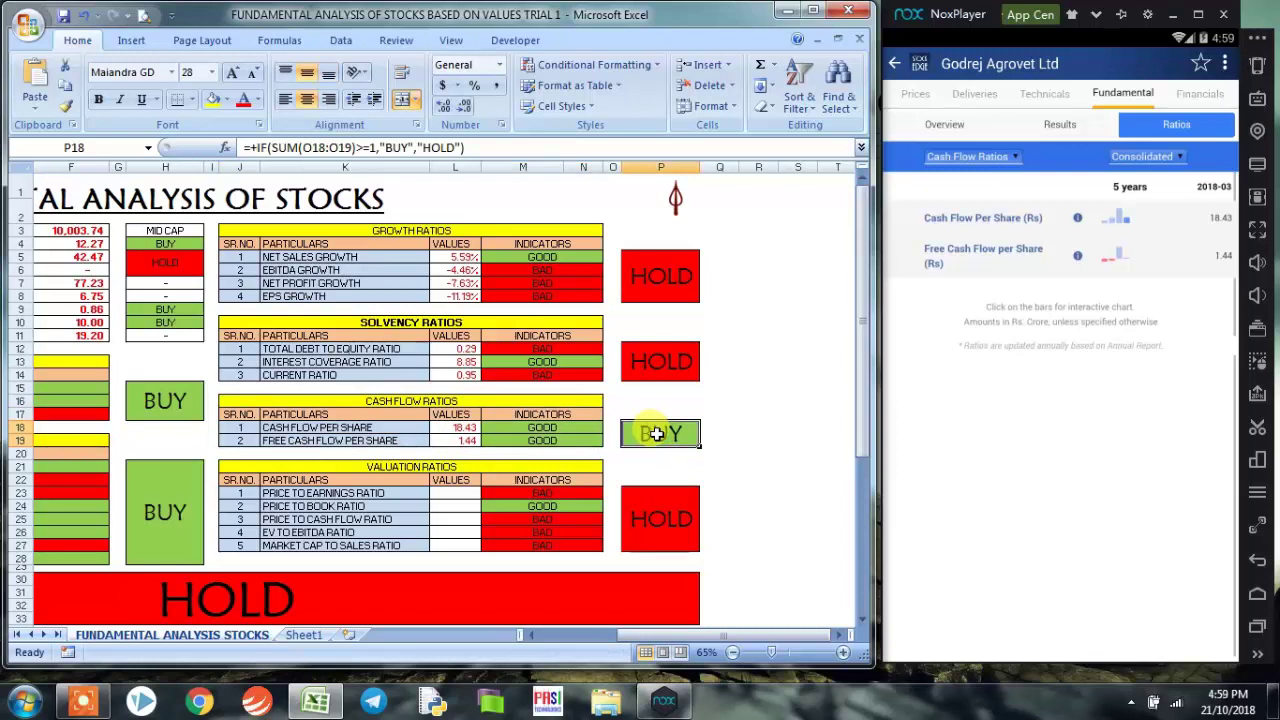
Switch StockEdge to Valuation Ratios and enter P/E 53.38 and P/B 8.68.
{"action": "left_click", "coordinate": [1000, 160]}
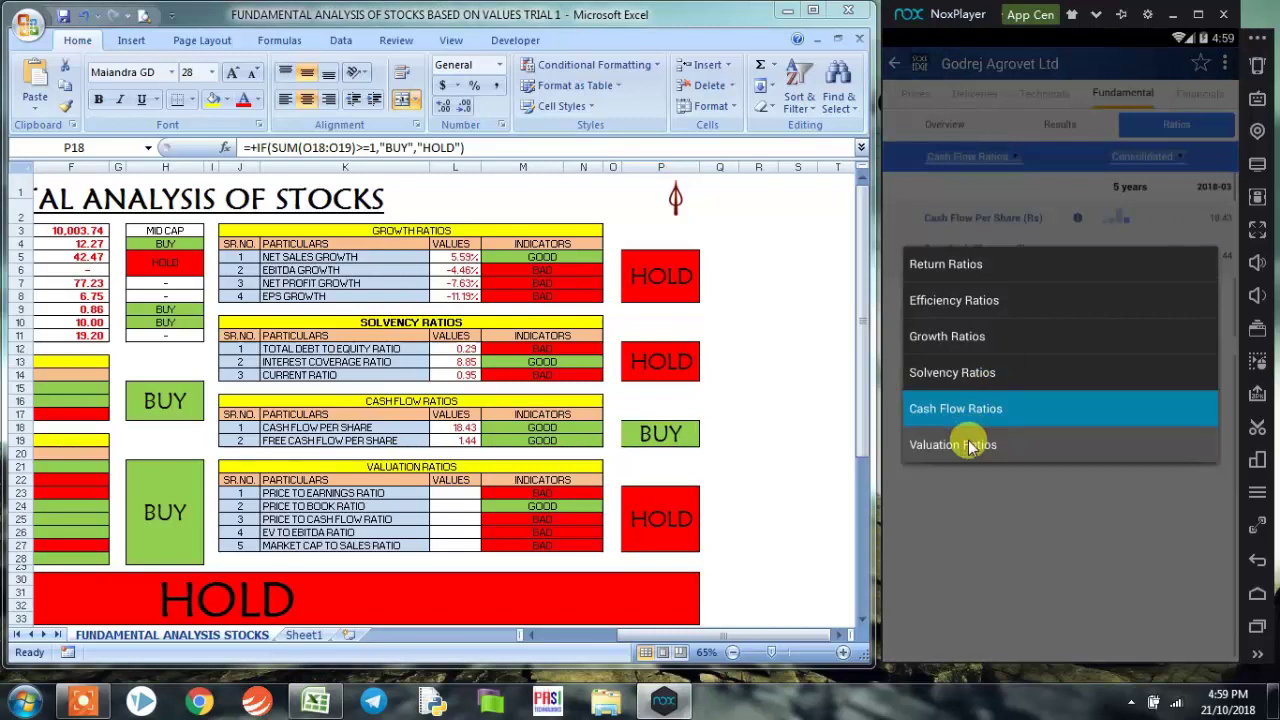
{"action": "left_click", "coordinate": [968, 446]}
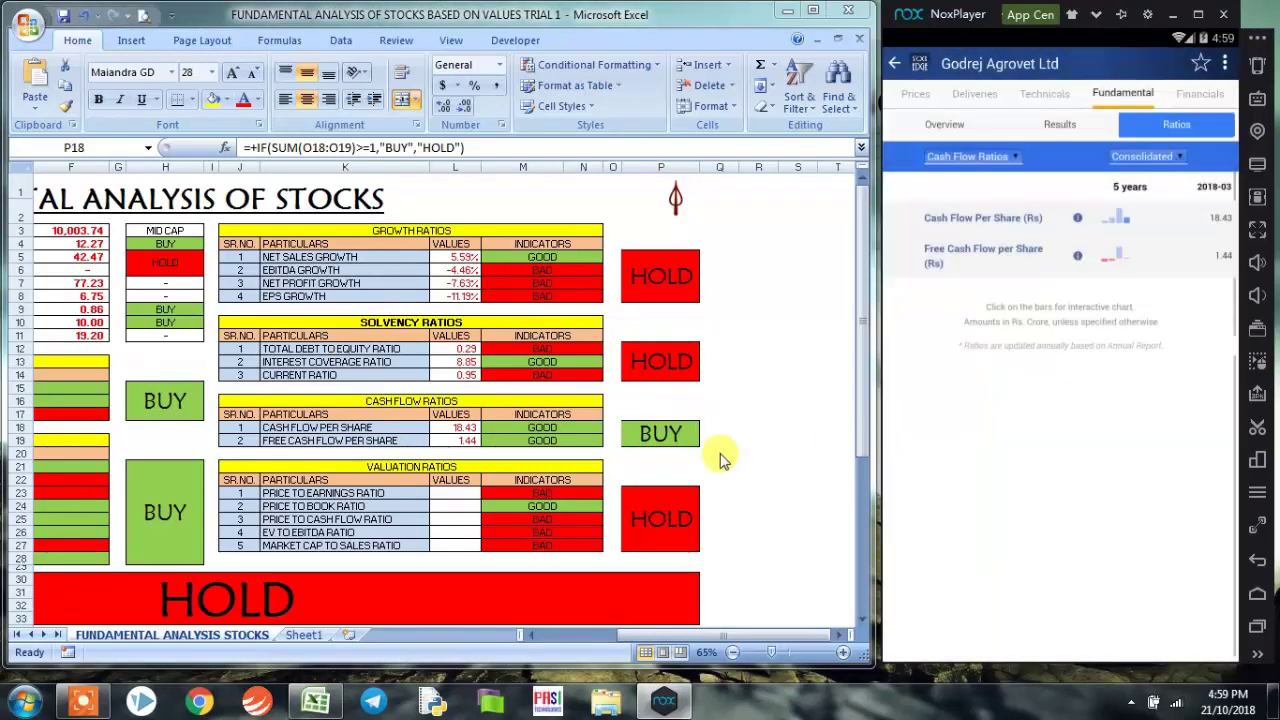
{"action": "left_click", "coordinate": [461, 496]}
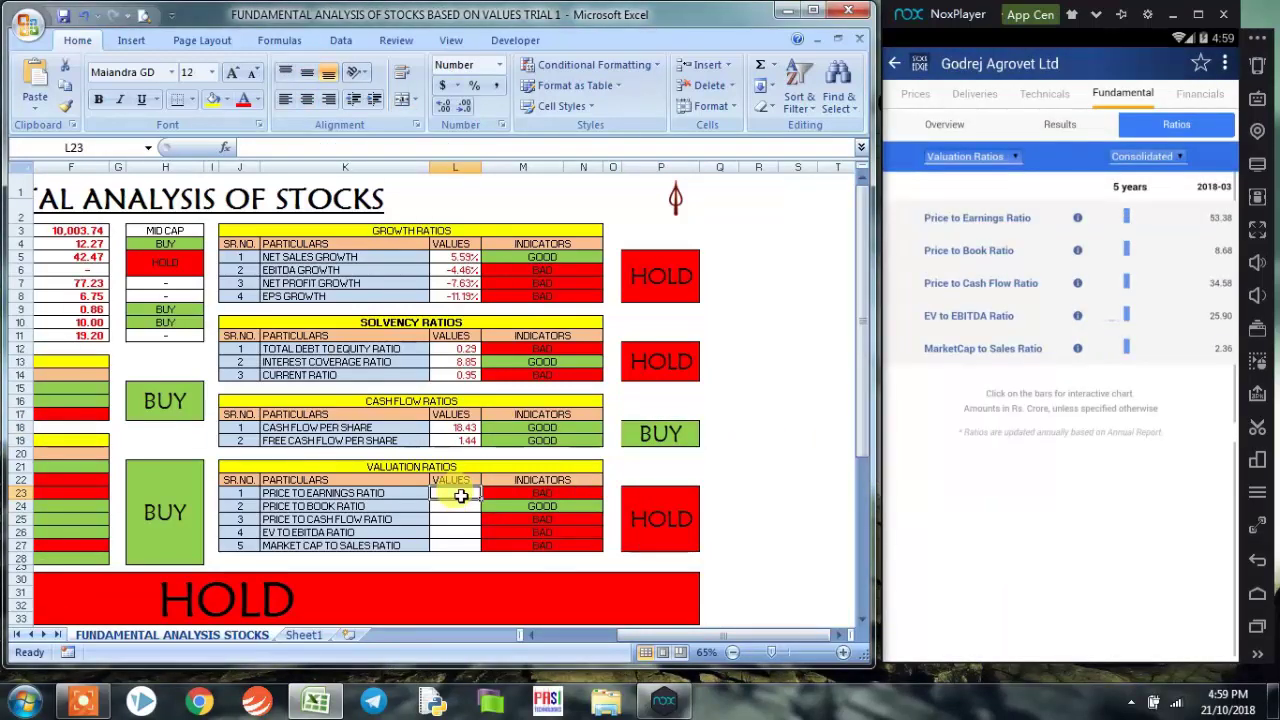
{"action": "type", "text": "53.3"}
{"action": "key", "text": "Return"}
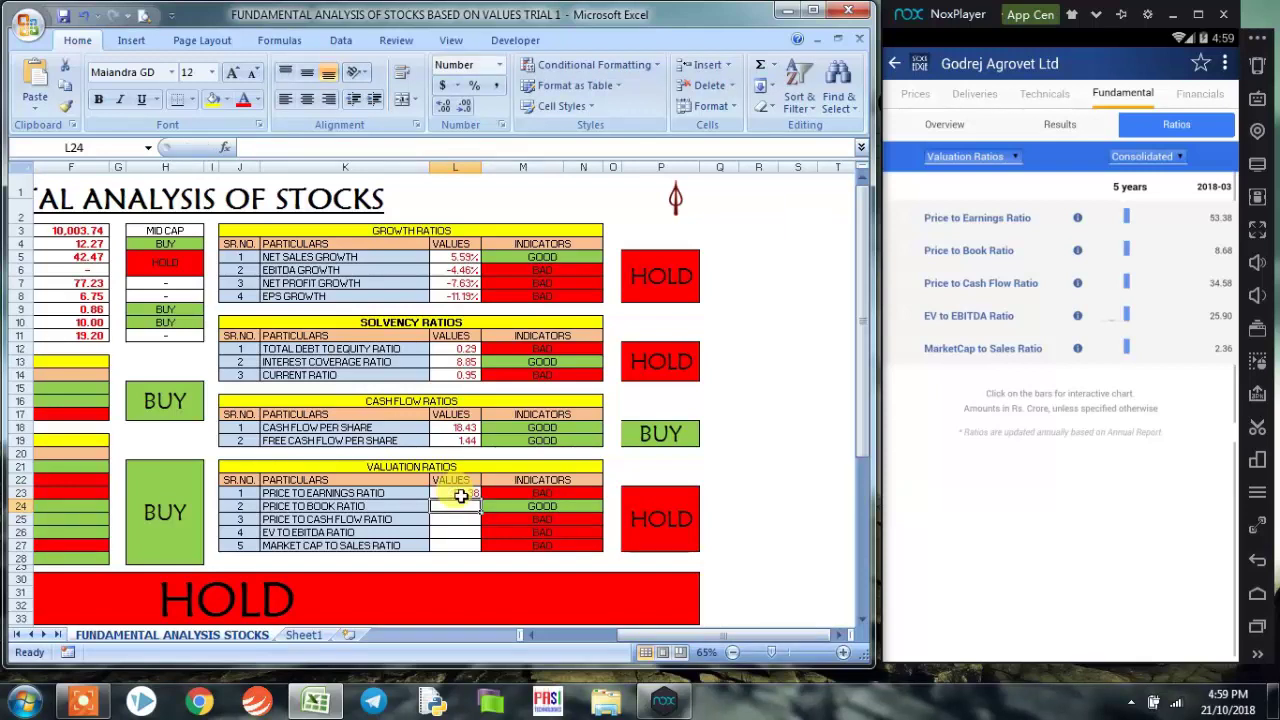
{"action": "type", "text": "8.68"}
{"action": "key", "text": "Return"}
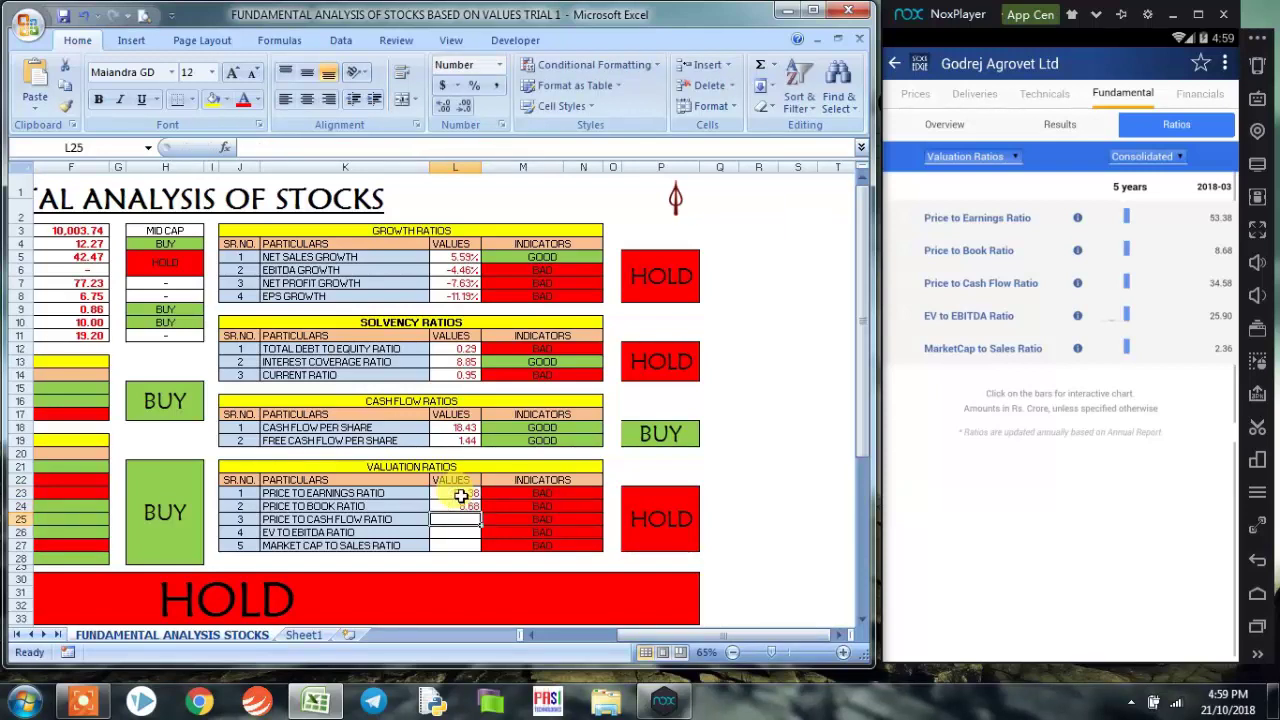
Enter P/CF 34.58, EV/EBITDA 25.90 and MCap/Sales 2.36, then check the HOLD formula.
{"action": "type", "text": "34.58"}
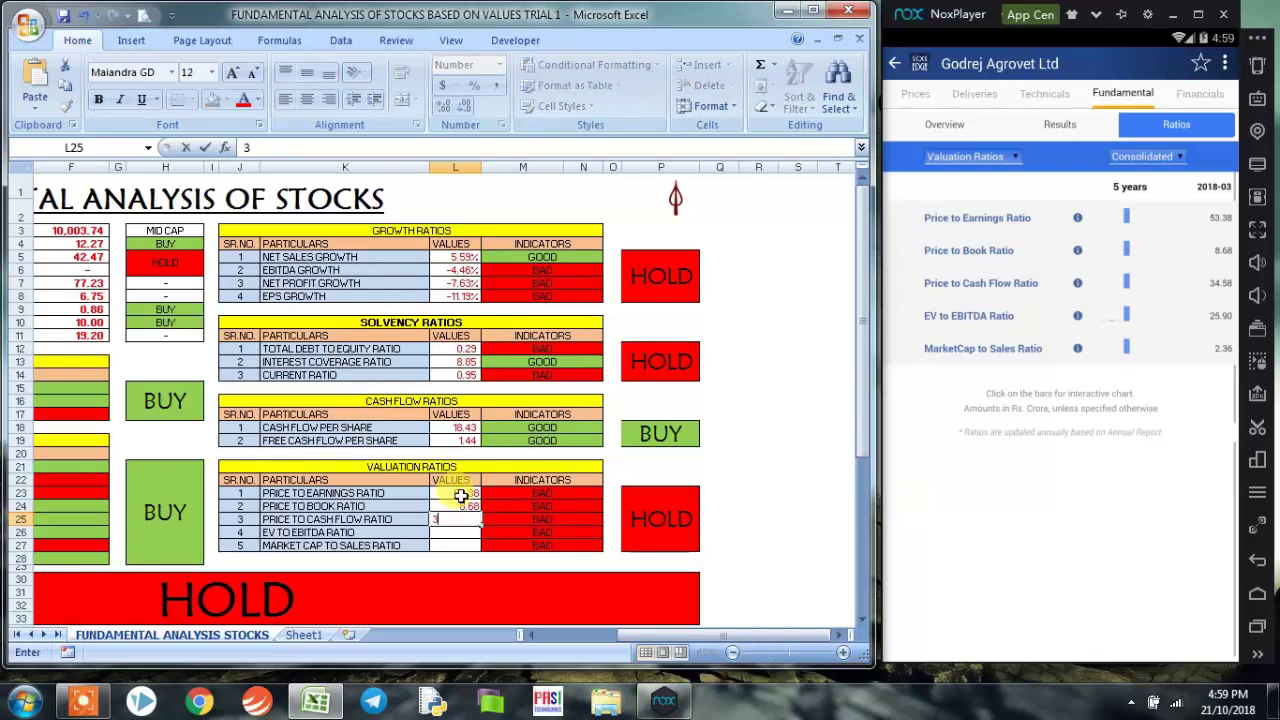
{"action": "key", "text": "Return"}
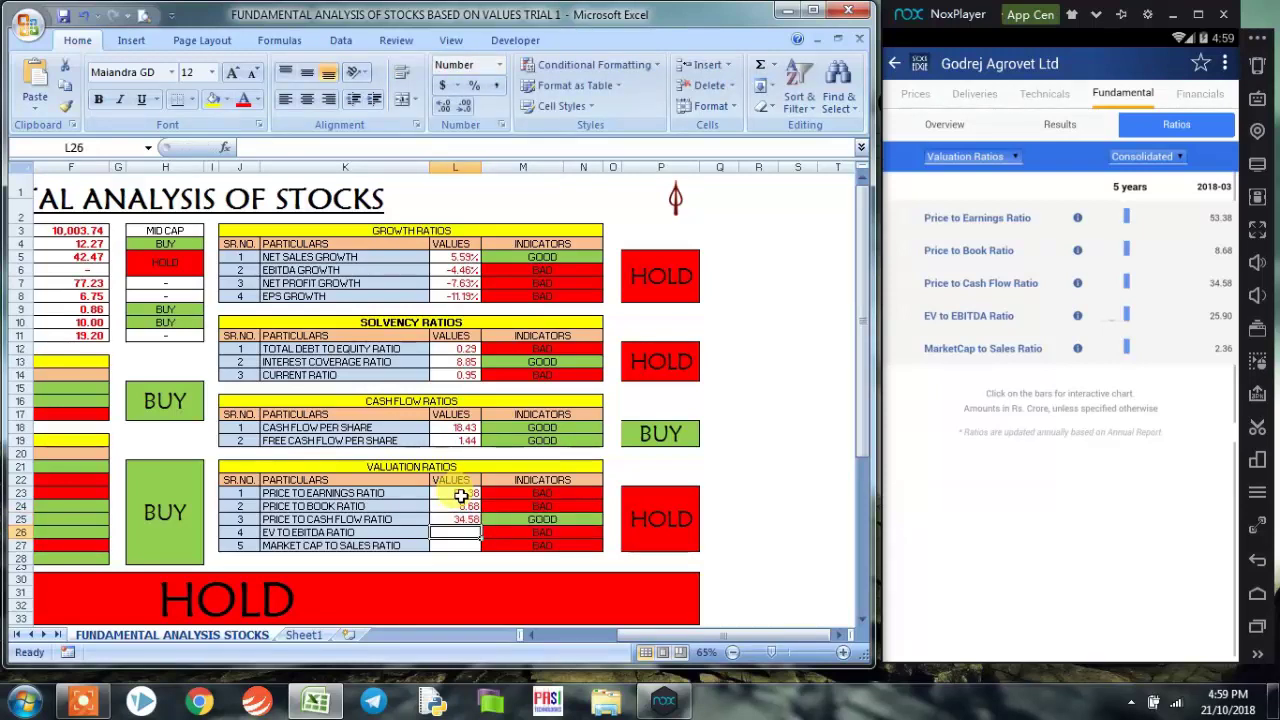
{"action": "type", "text": "25.90"}
{"action": "key", "text": "Return"}
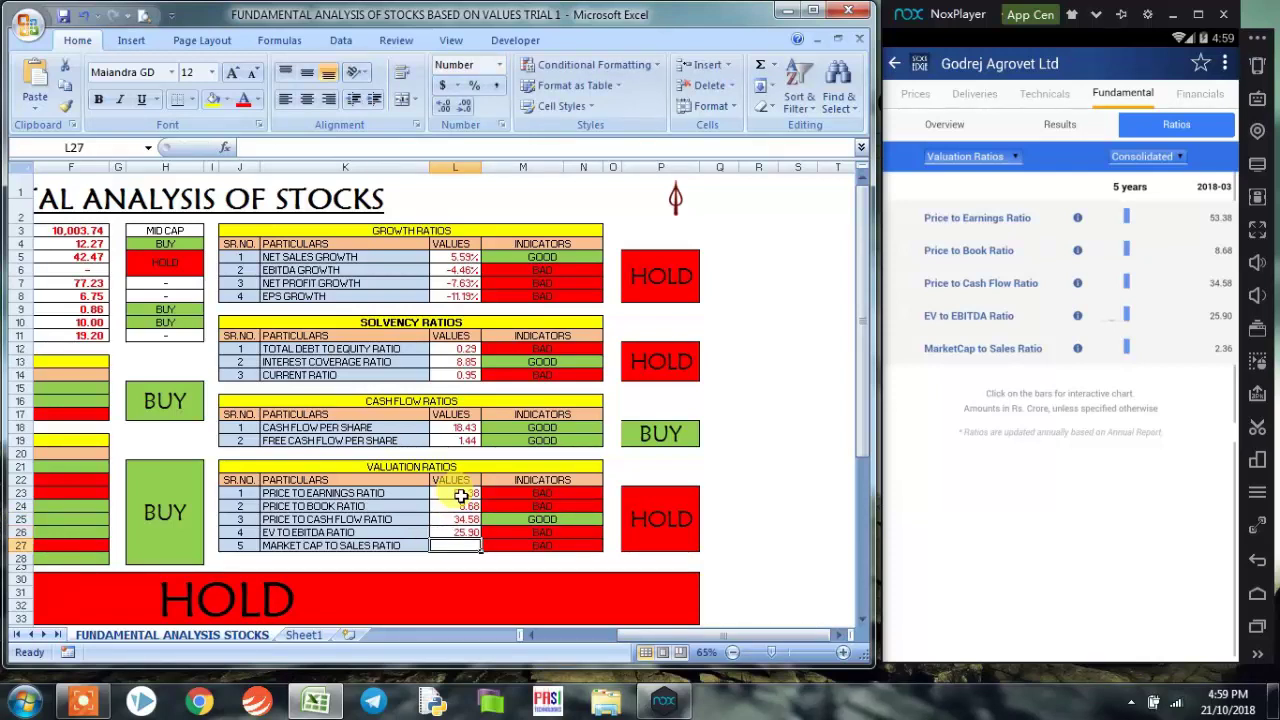
{"action": "type", "text": "2.36"}
{"action": "key", "text": "Return"}
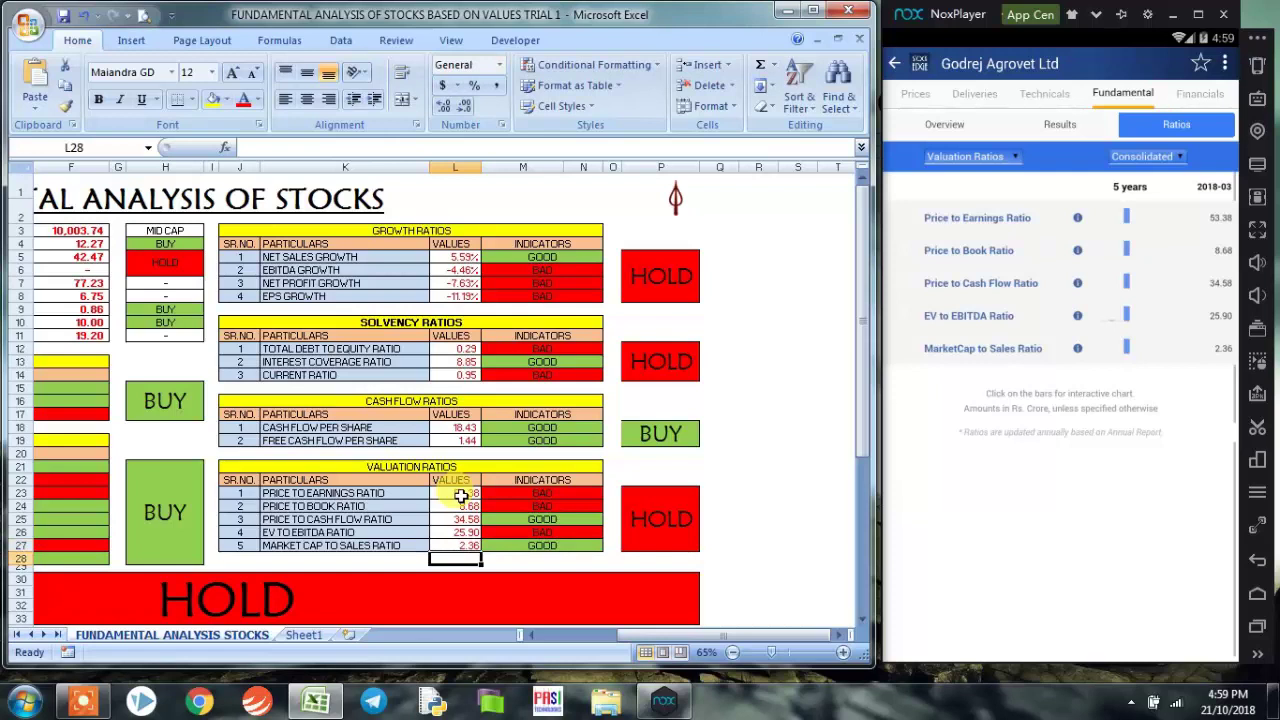
{"action": "left_click_drag", "start_coordinate": [457, 466], "coordinate": [455, 544]}
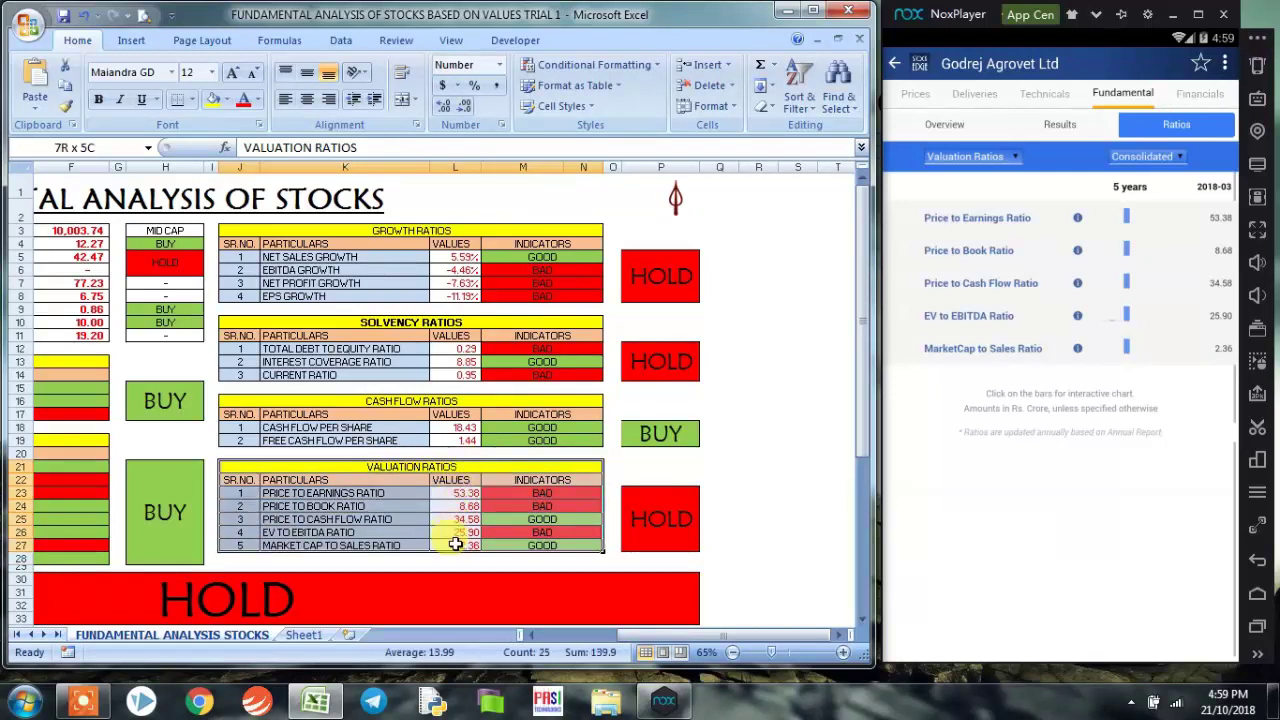
{"action": "left_click", "coordinate": [655, 528]}
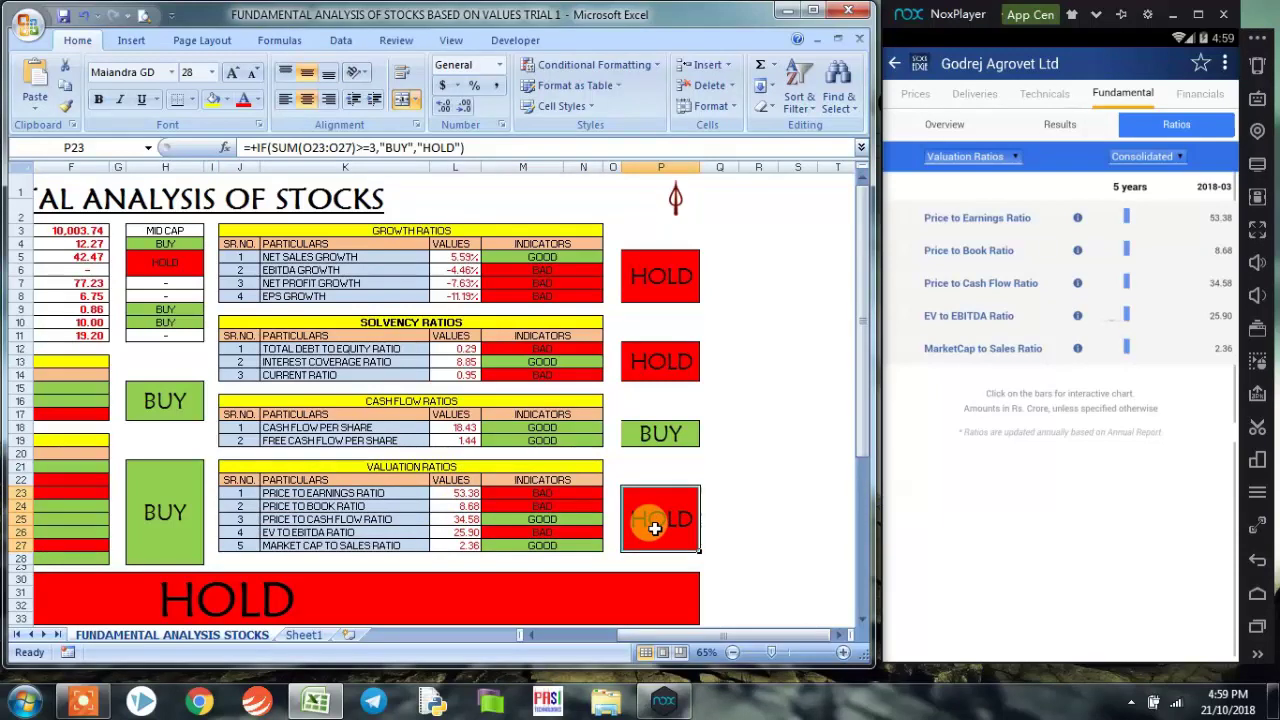
Maximise Excel and inspect the SIGNAL formula in D30, leaving it reading HOLD.
{"action": "left_click", "coordinate": [815, 13]}
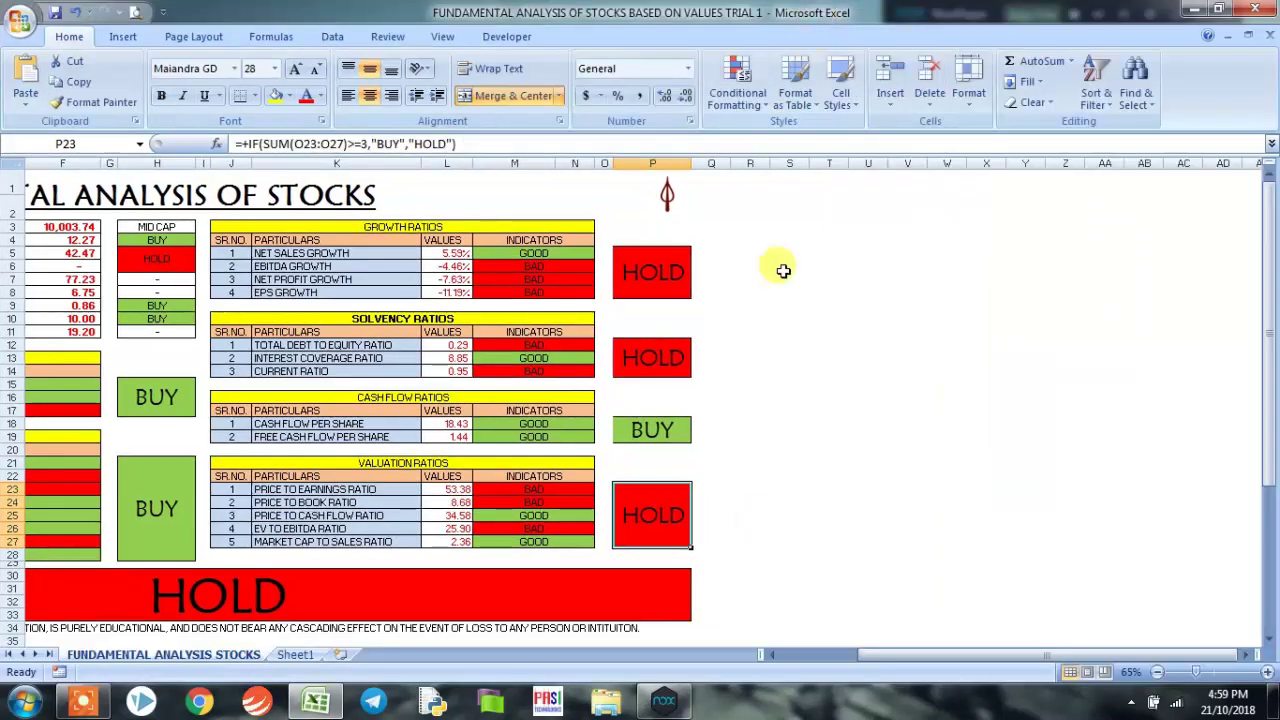
{"action": "left_click", "coordinate": [826, 660]}
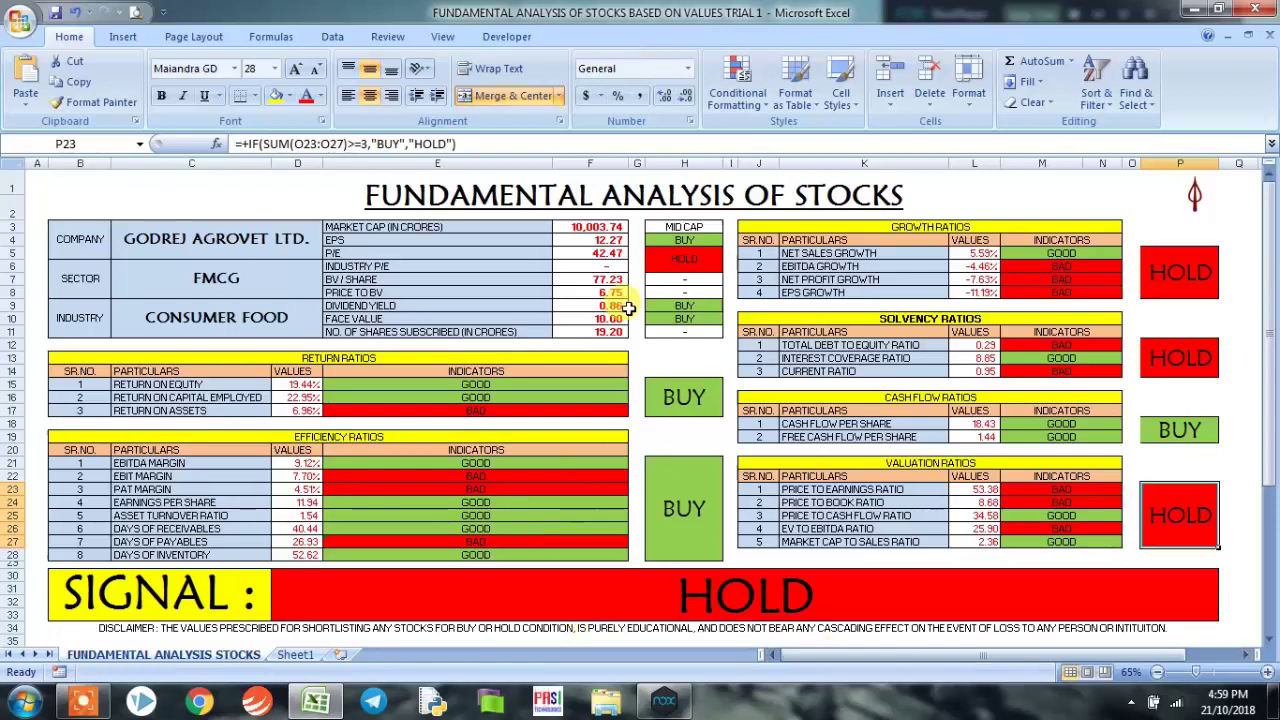
{"action": "left_click", "coordinate": [334, 594]}
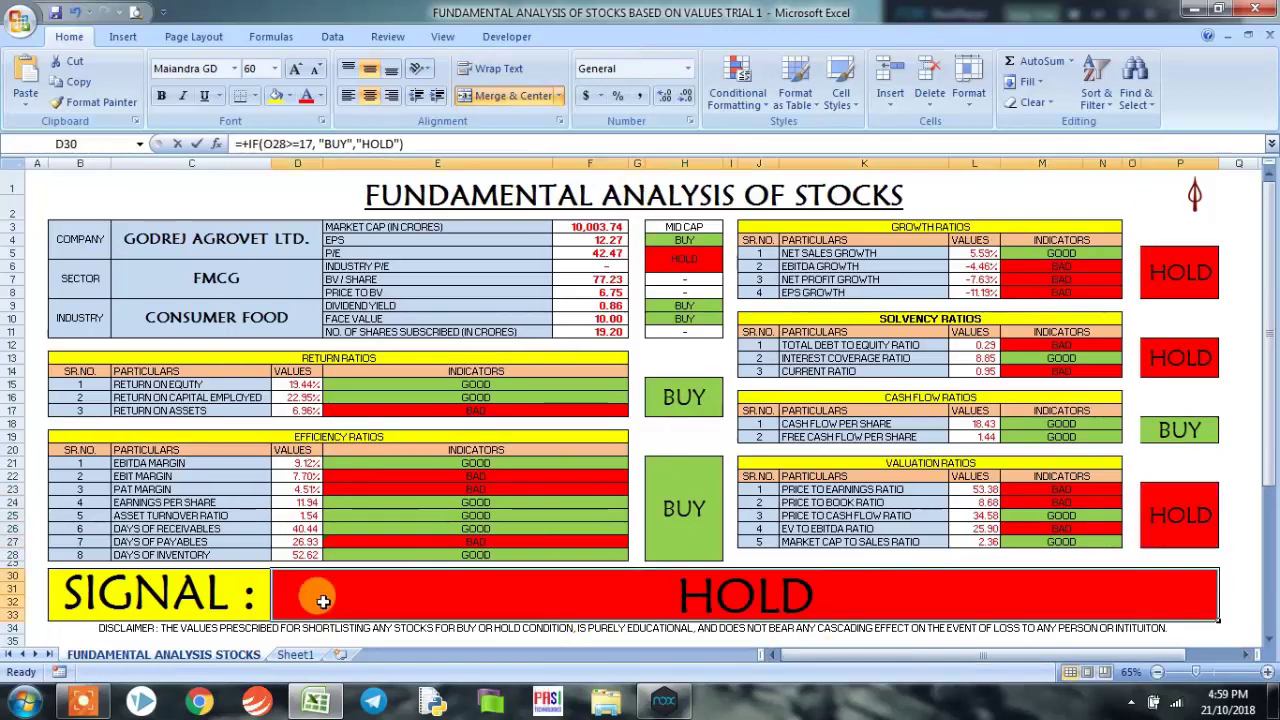
{"action": "double_click", "coordinate": [328, 596]}
{"action": "key", "text": "Return"}
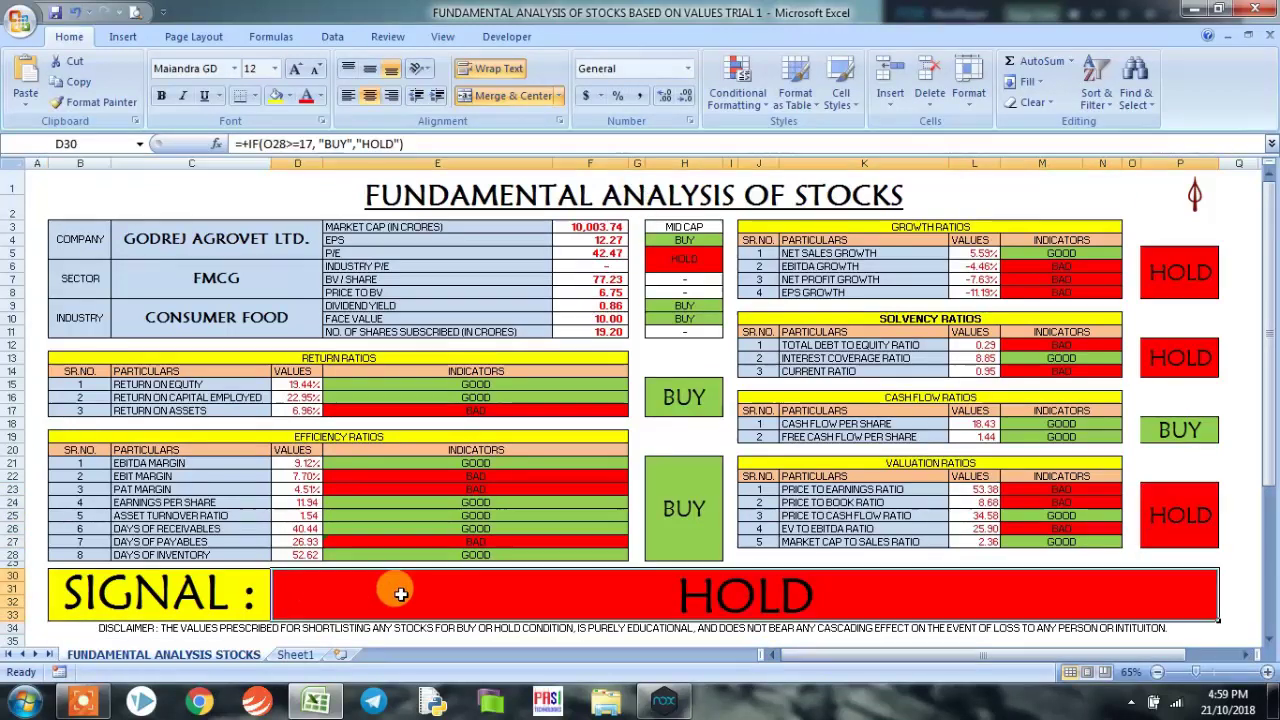